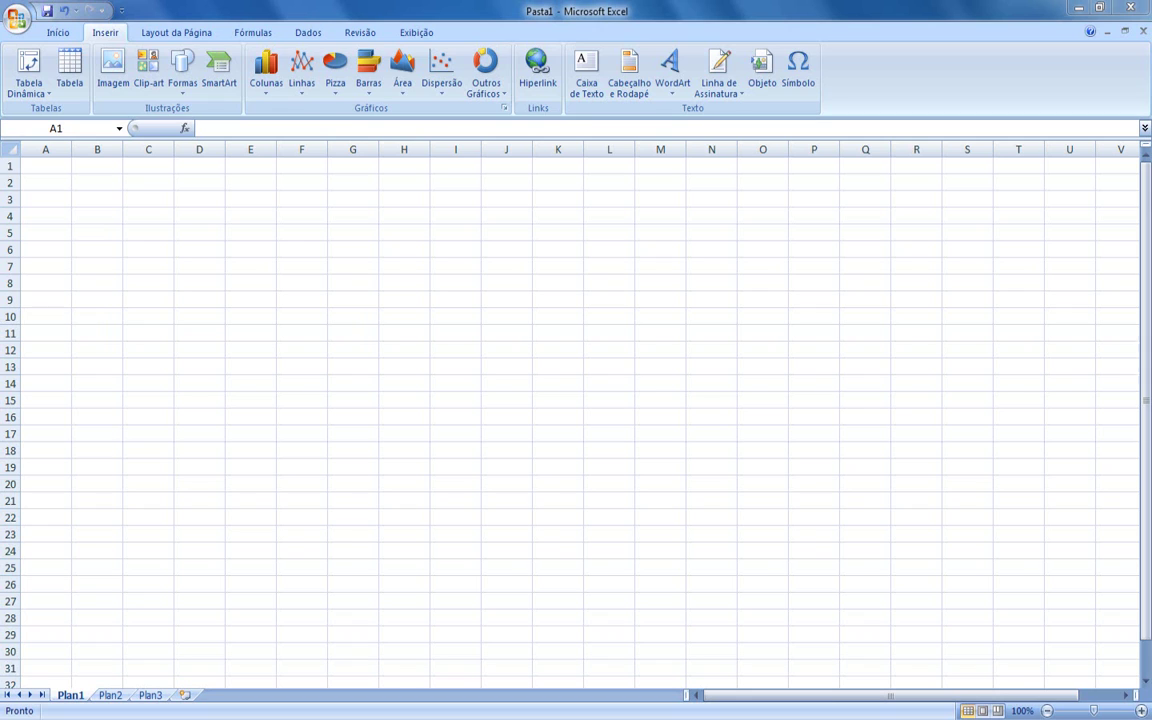
- Insert the Coala picture from the Amostras de Imagens folder into the Plan1 worksheet
click(108, 36)
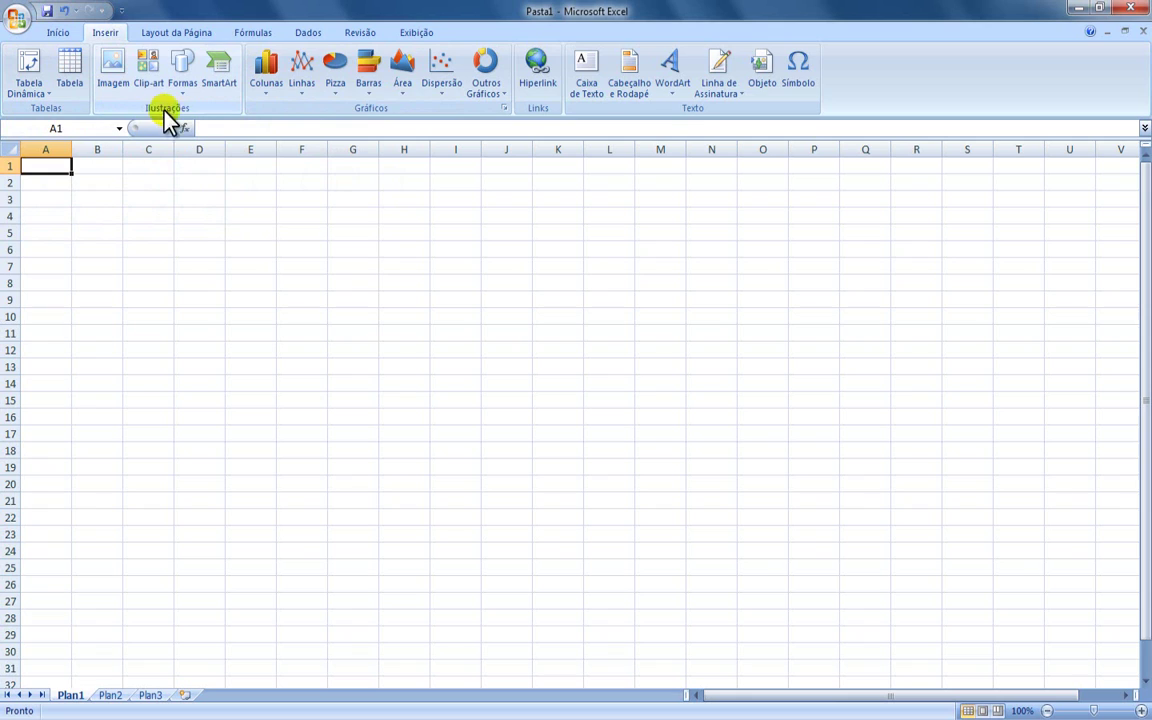
click(117, 66)
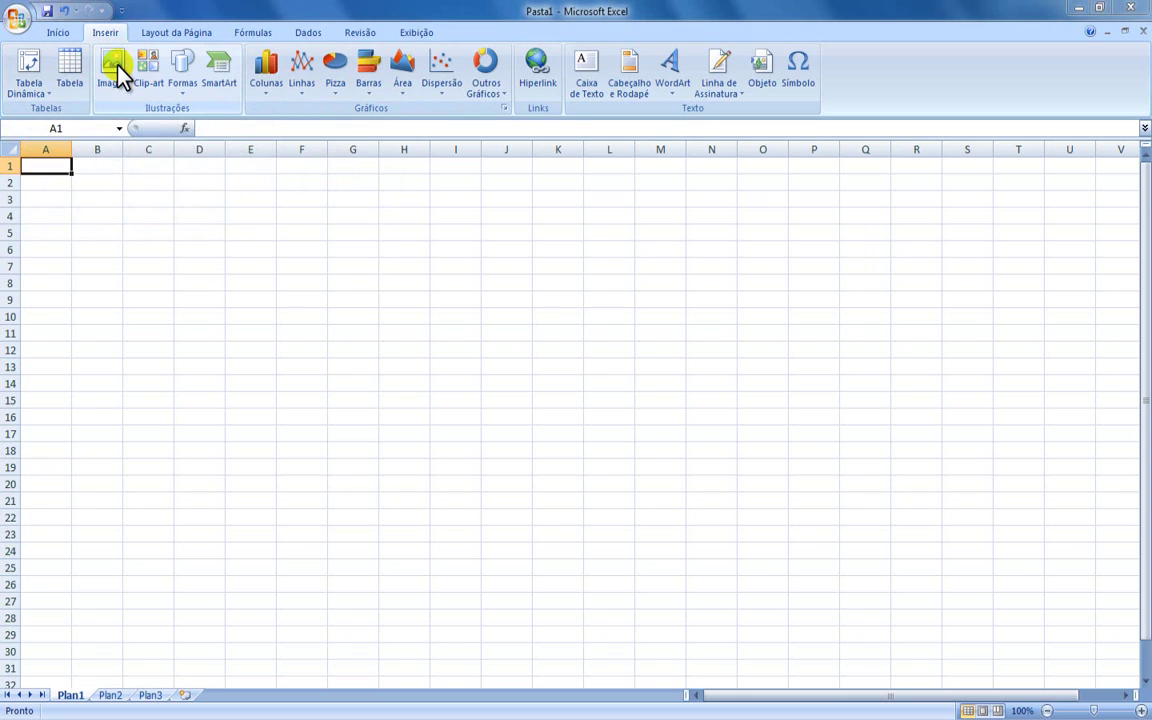
drag(330, 18, 395, 179)
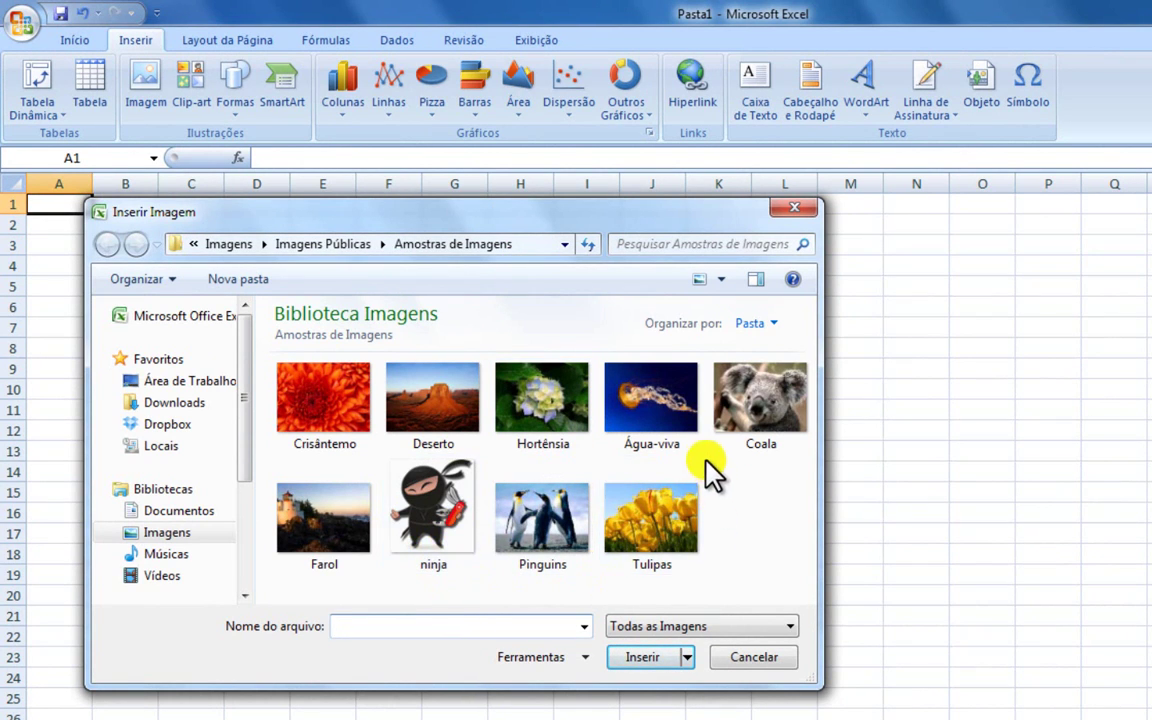
click(758, 416)
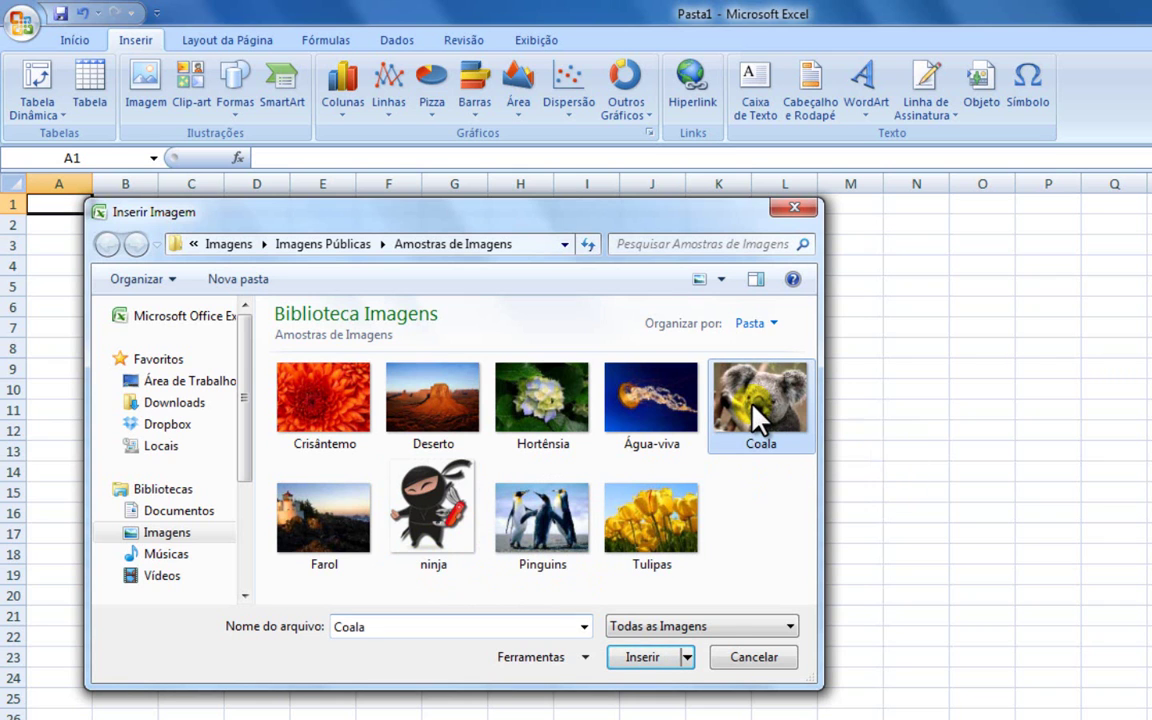
click(643, 660)
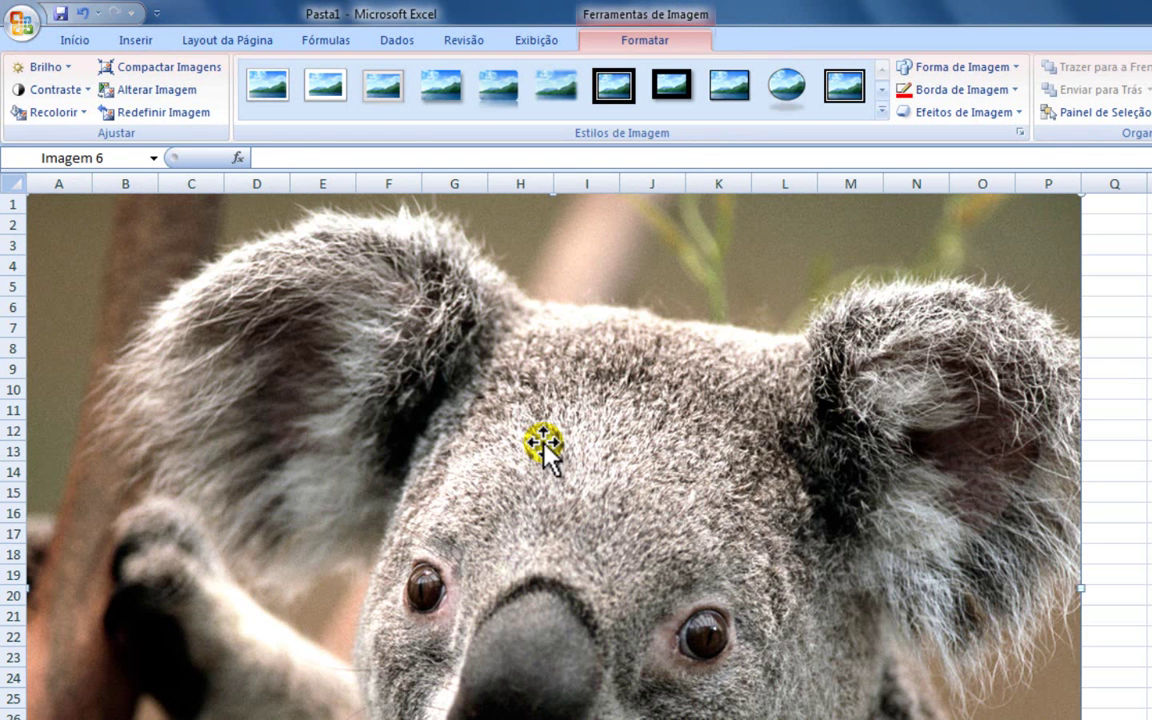
- Shrink the koala picture proportionally and reposition it over about cells G14:L28
scroll(827, 465, down, 3)
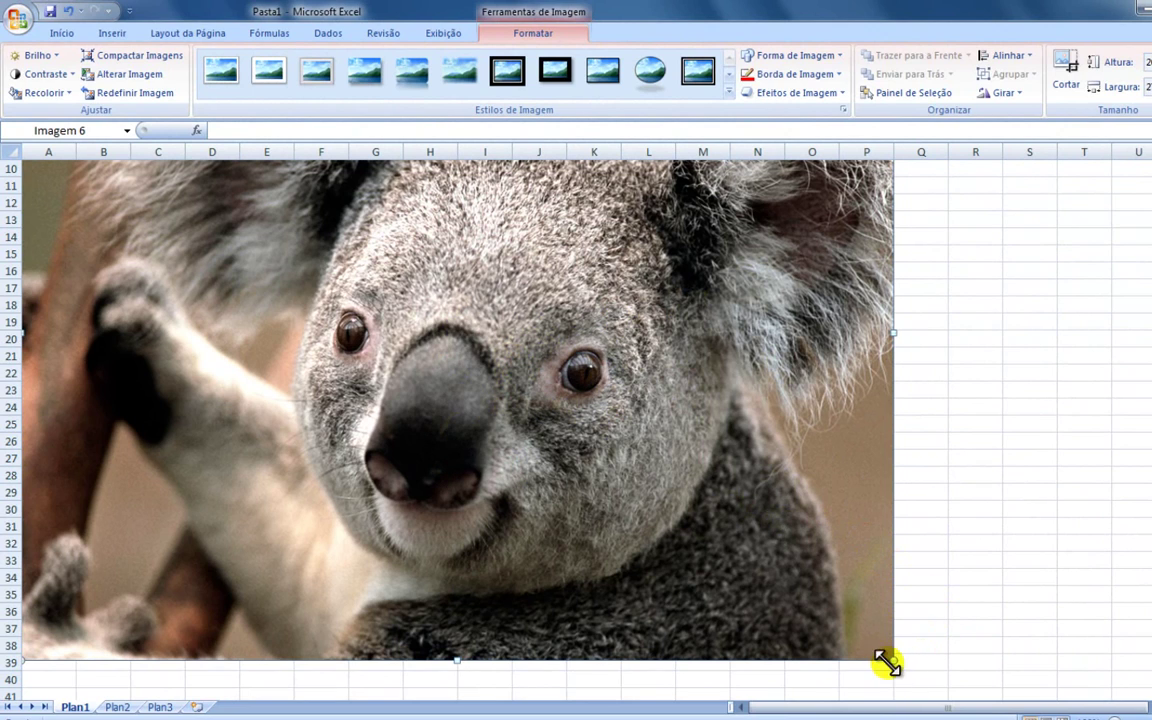
scroll(900, 609, up, 3)
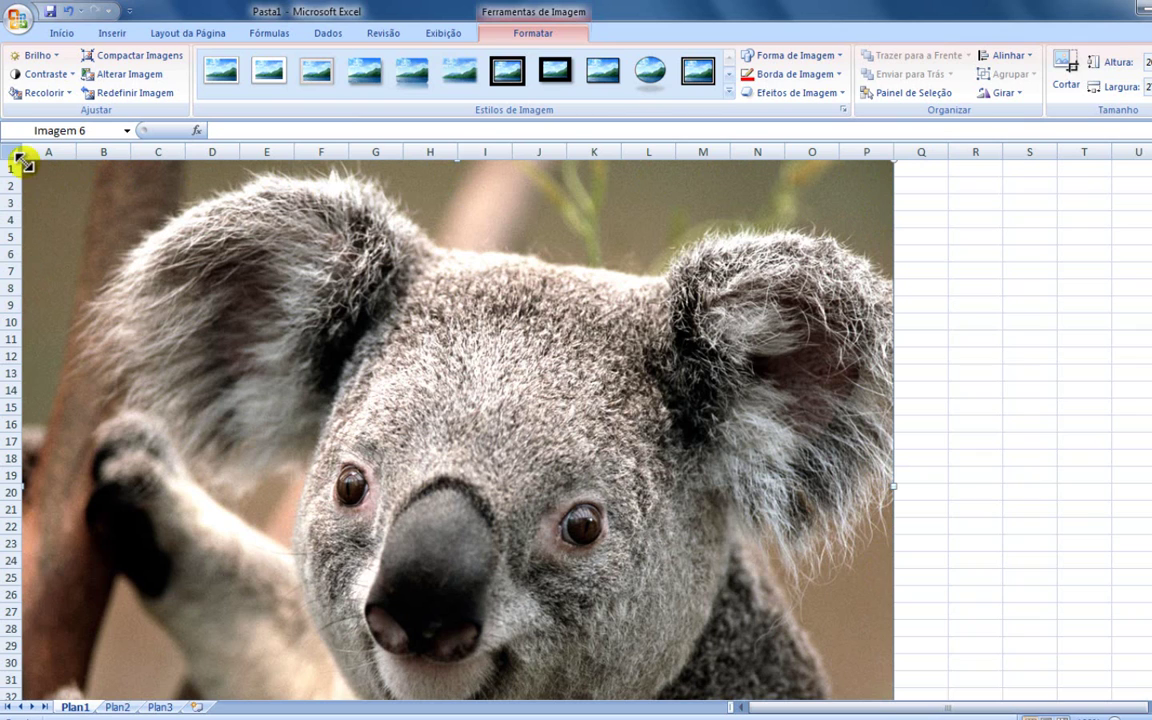
scroll(836, 275, down, 3)
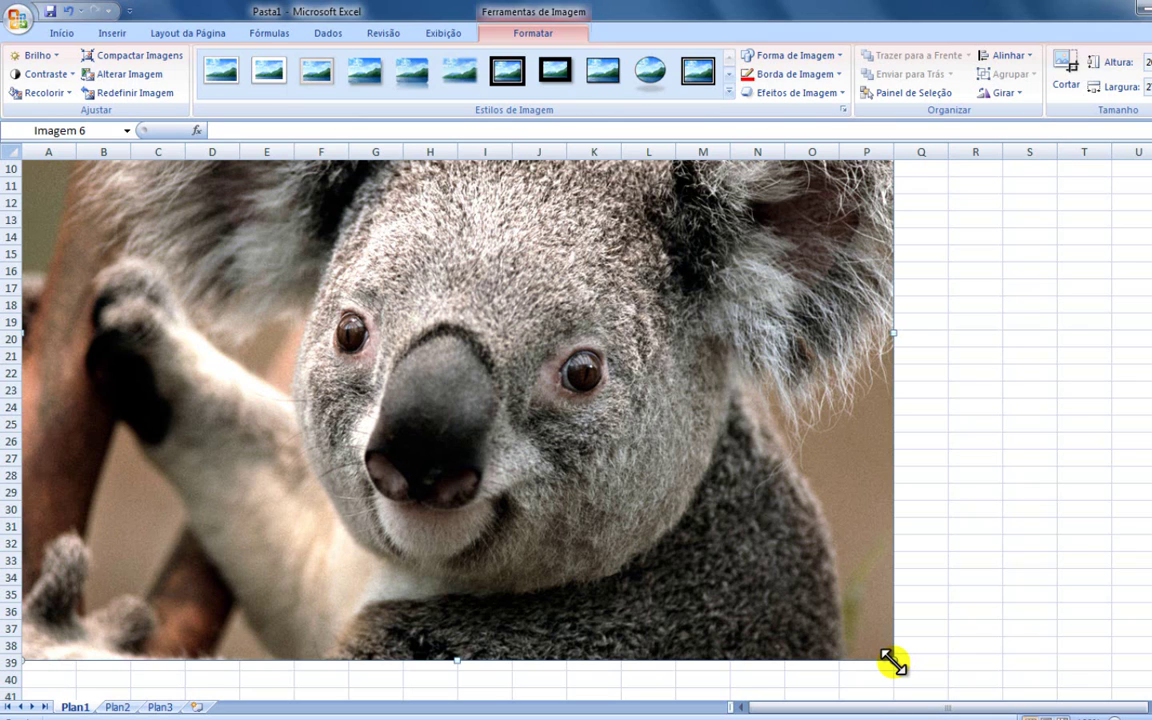
drag(893, 661, 785, 472)
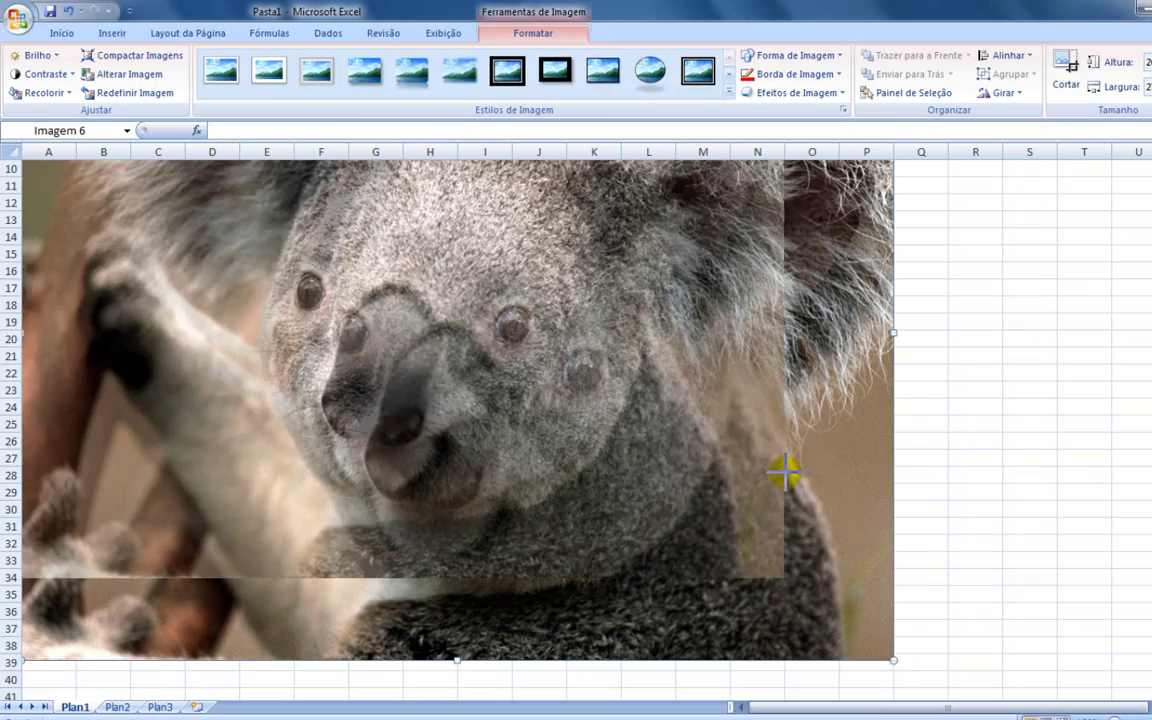
drag(548, 407, 541, 406)
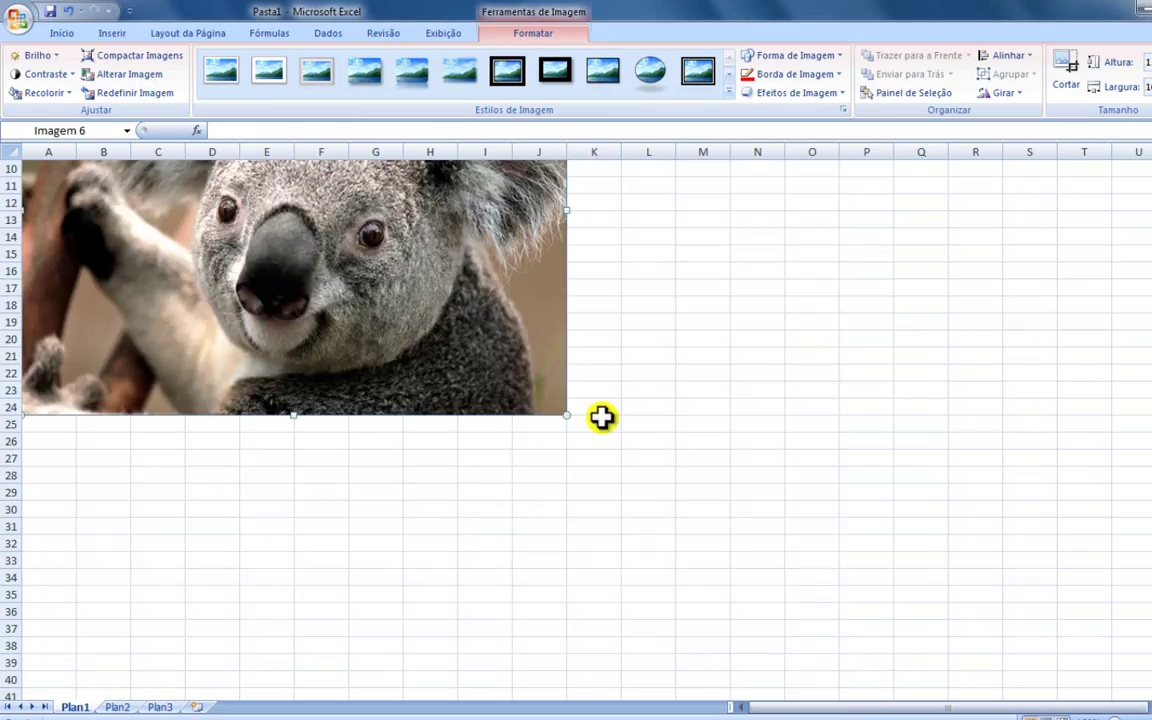
drag(378, 272, 560, 424)
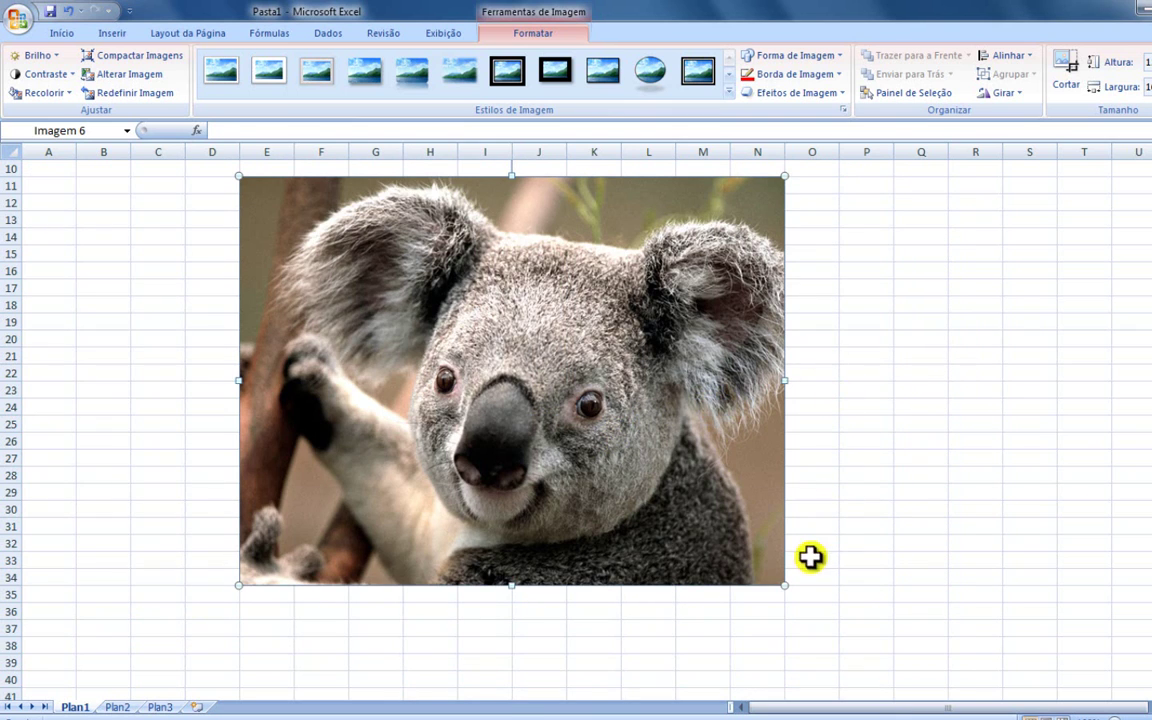
drag(784, 586, 565, 420)
drag(407, 278, 516, 341)
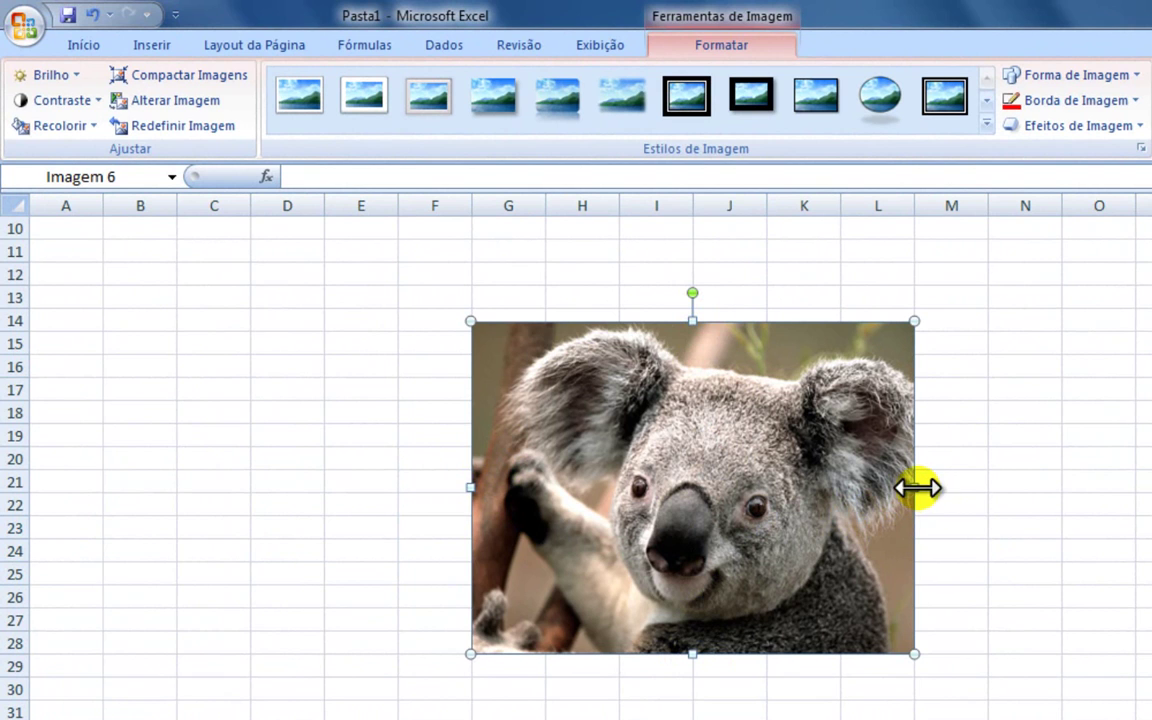
- Stretch the picture's width and height independently to cover about G14:M31, choosing the Windows 7 Basic colour scheme in the performance prompt
drag(915, 488, 1030, 490)
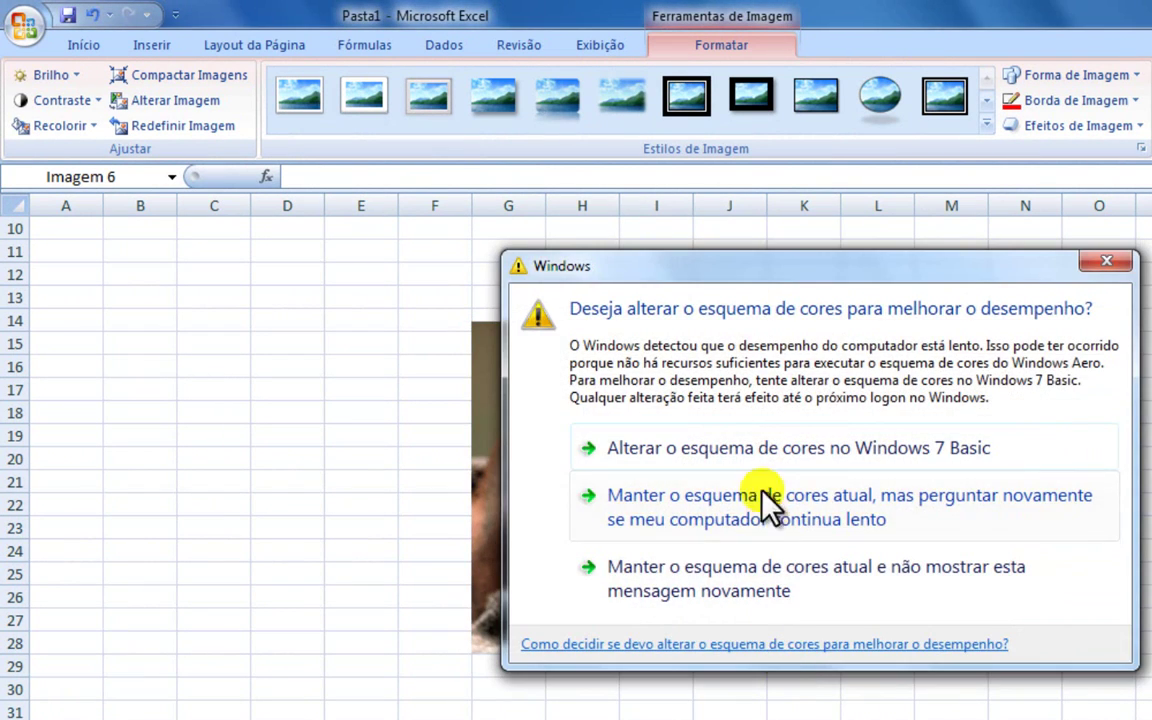
click(757, 452)
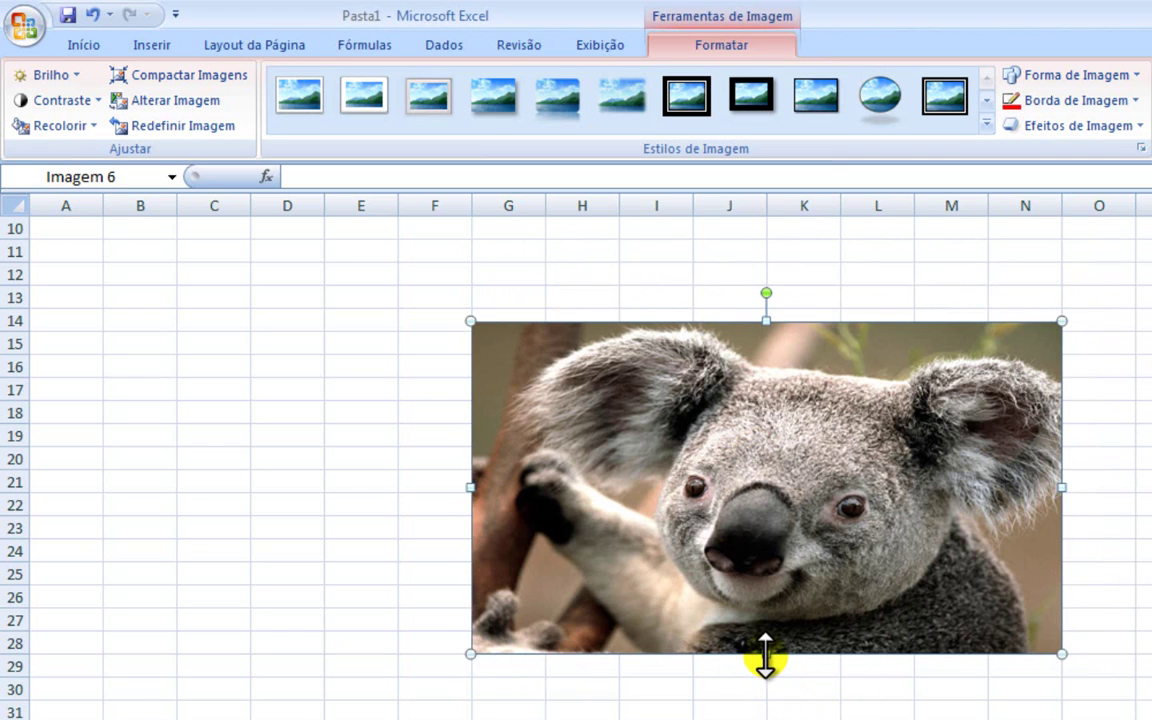
drag(766, 655, 759, 719)
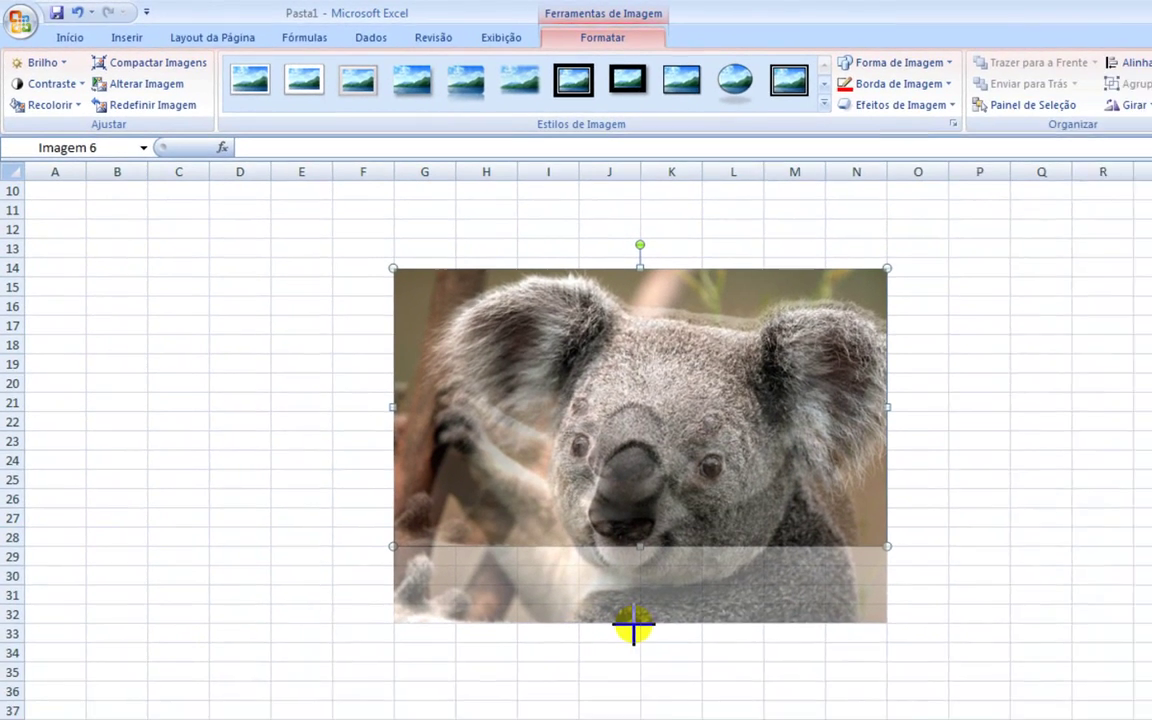
drag(633, 627, 617, 588)
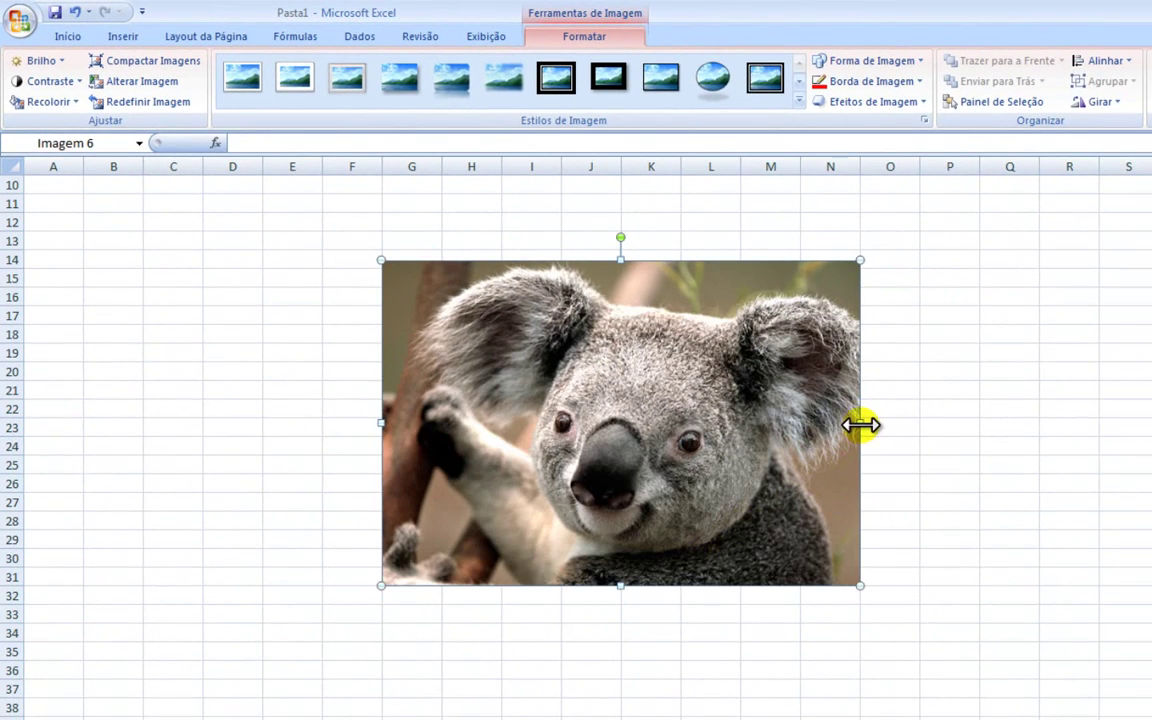
drag(860, 425, 800, 427)
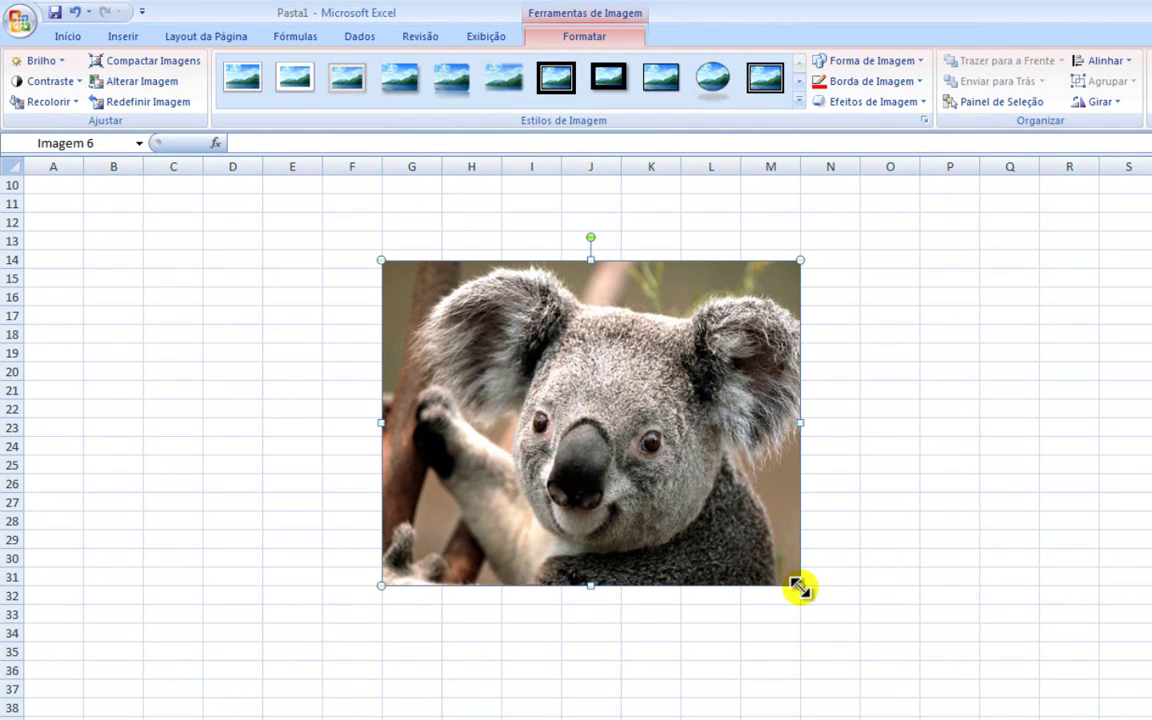
- Shrink the koala picture proportionally from its upper corner and move it over about cells F12:K27
drag(800, 260, 700, 306)
drag(548, 432, 518, 348)
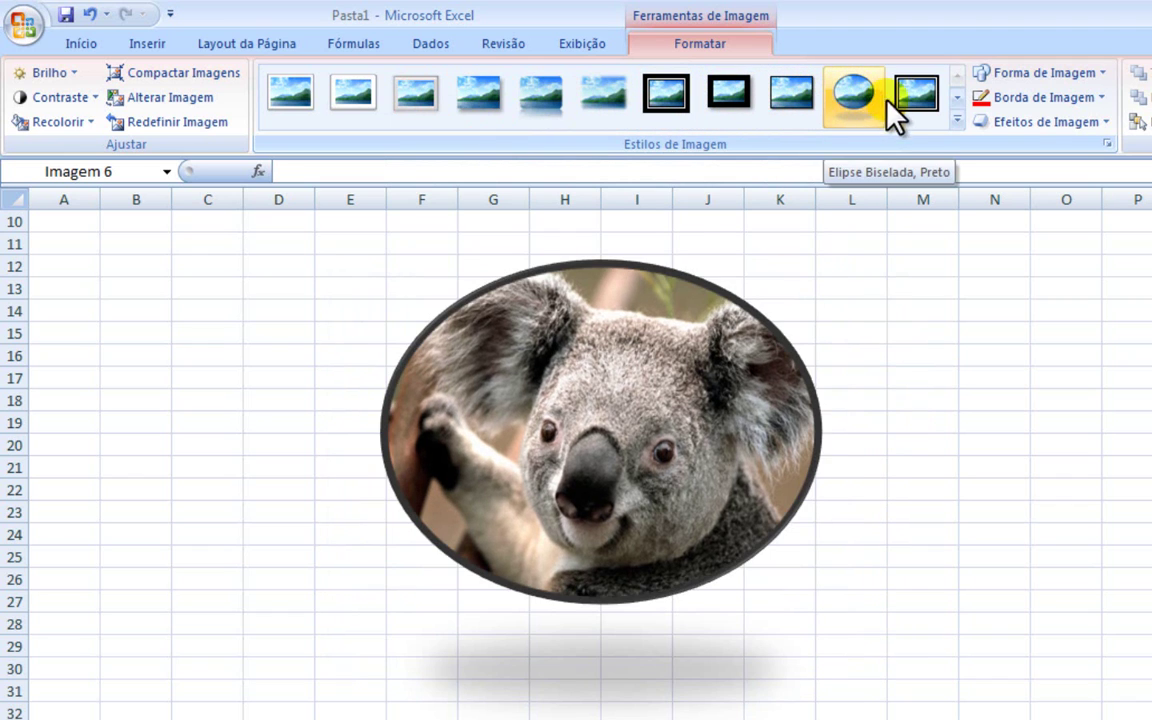
- Browse the picture styles and apply Quadro Moderado, Branco to the koala picture
click(956, 97)
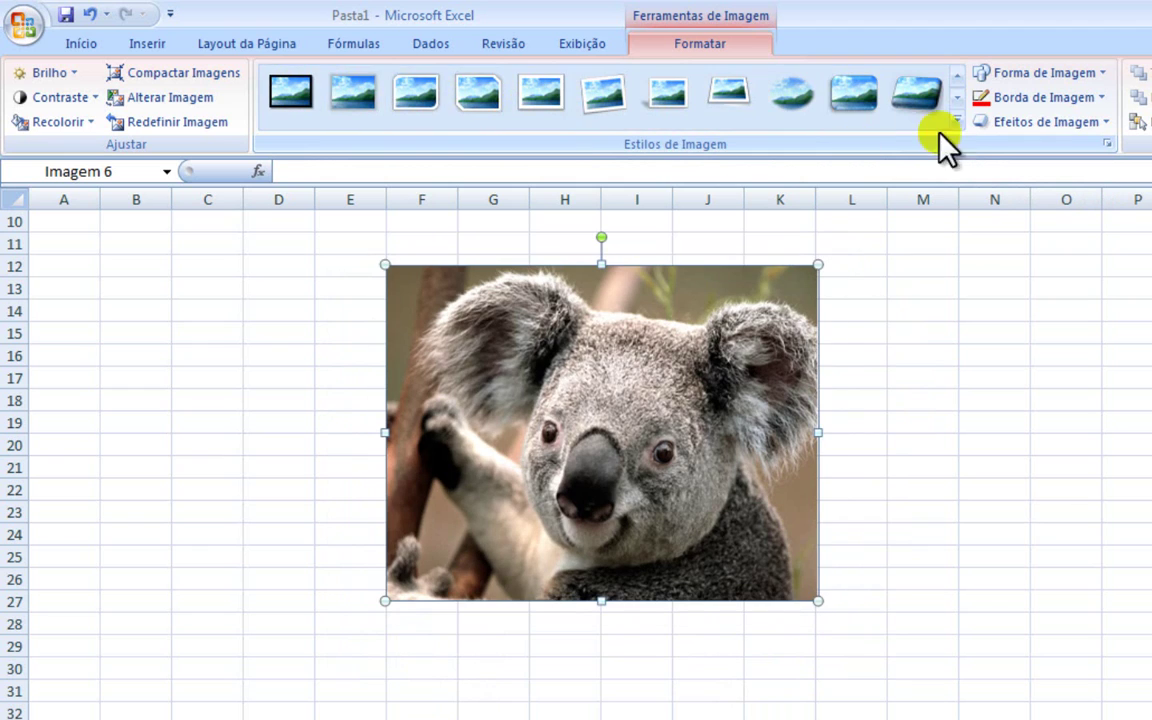
click(957, 97)
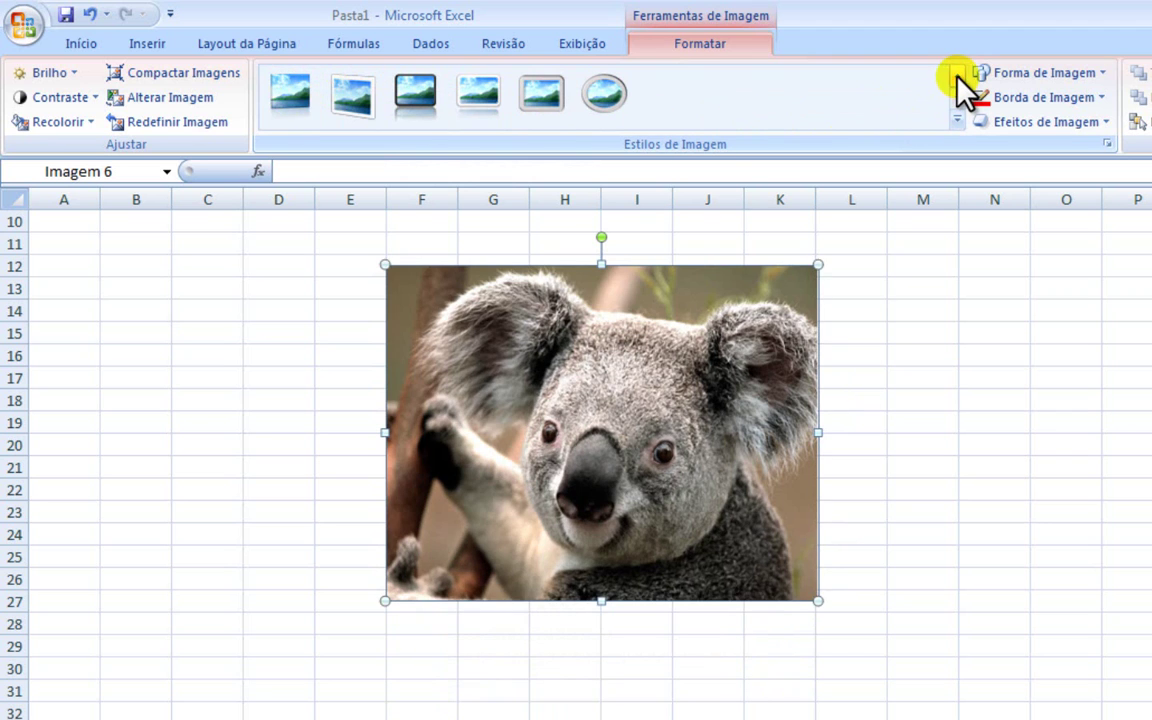
click(957, 75)
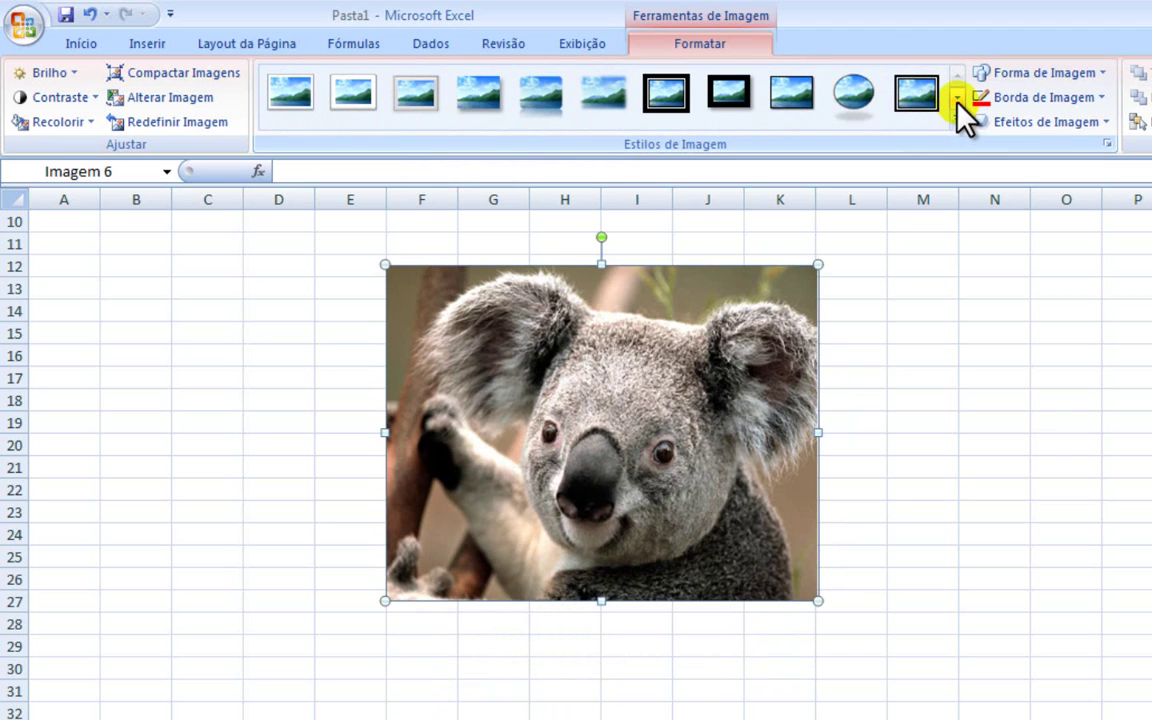
click(957, 97)
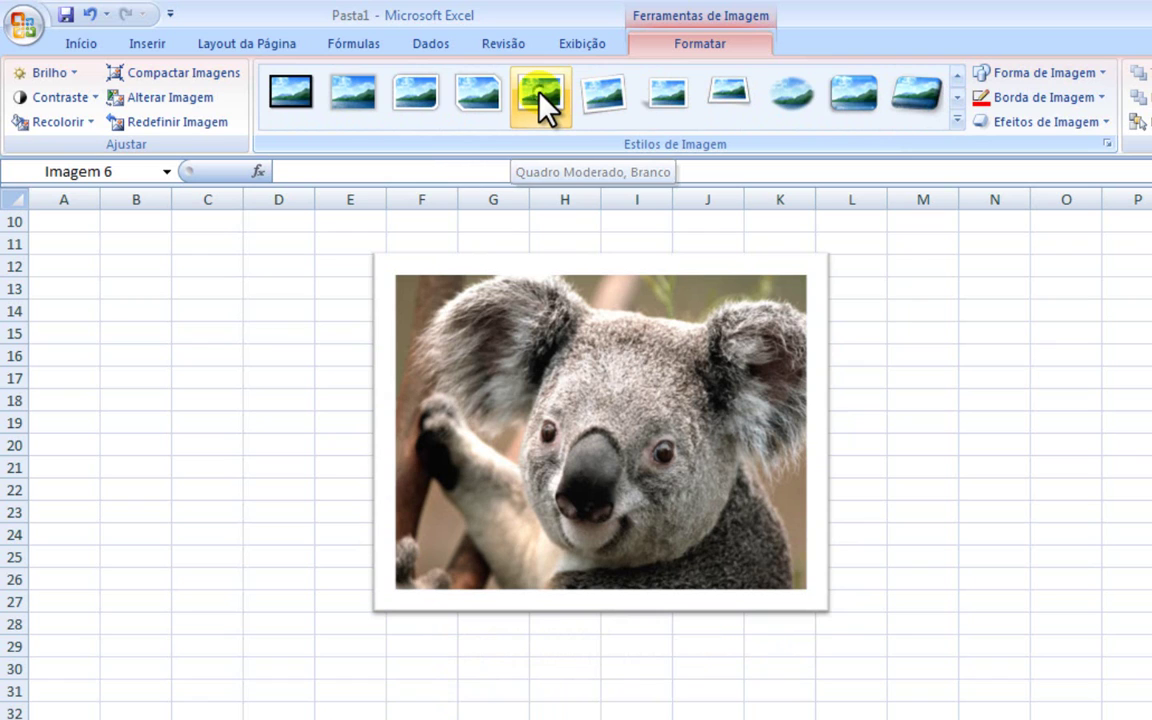
click(539, 94)
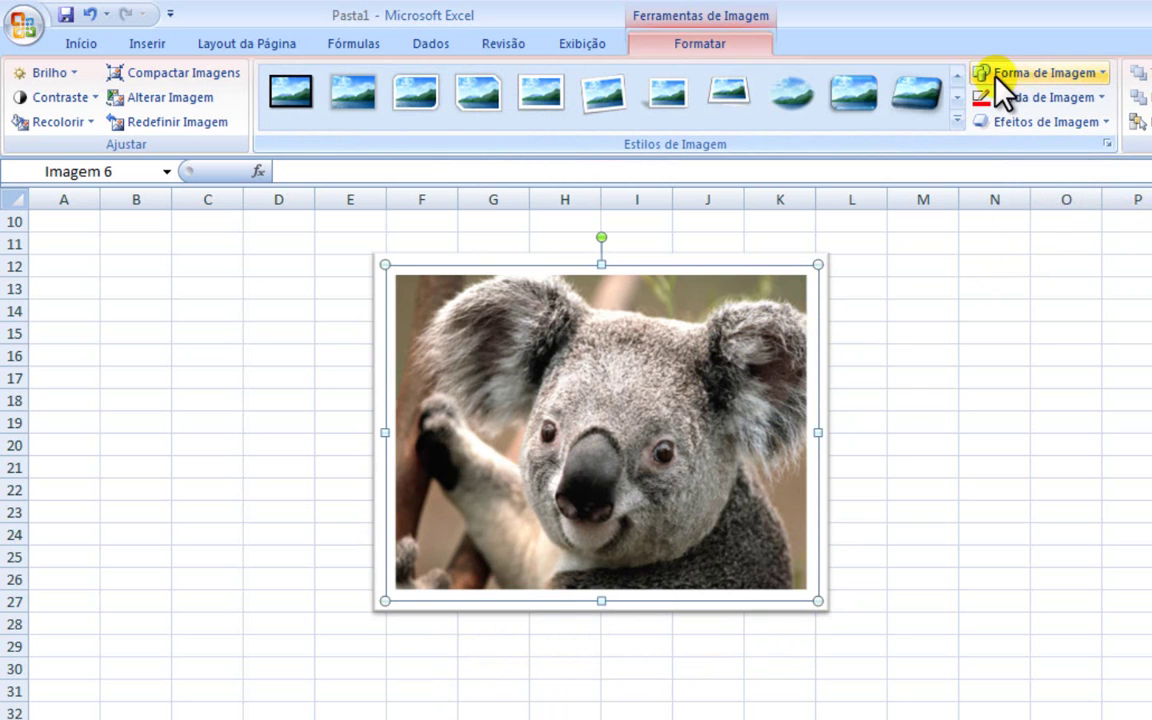
- Try a rectangle with two snipped upper corners, a chord and an oval speech bubble as the picture's shape
click(1048, 80)
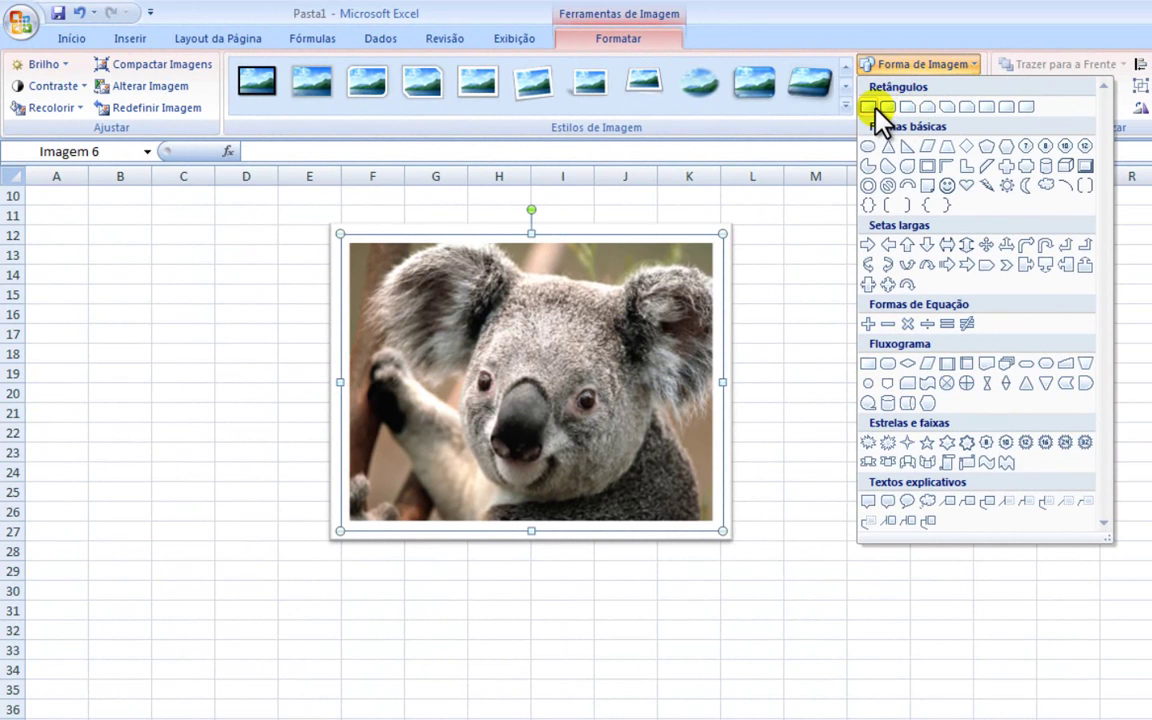
click(928, 106)
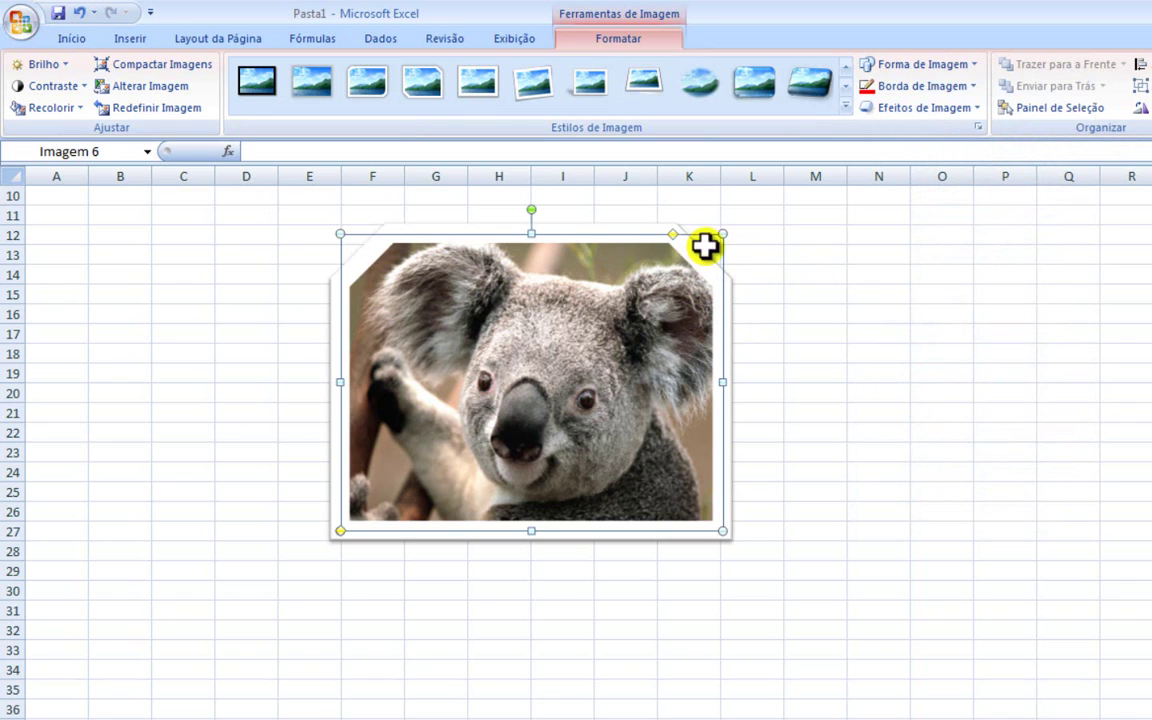
click(955, 66)
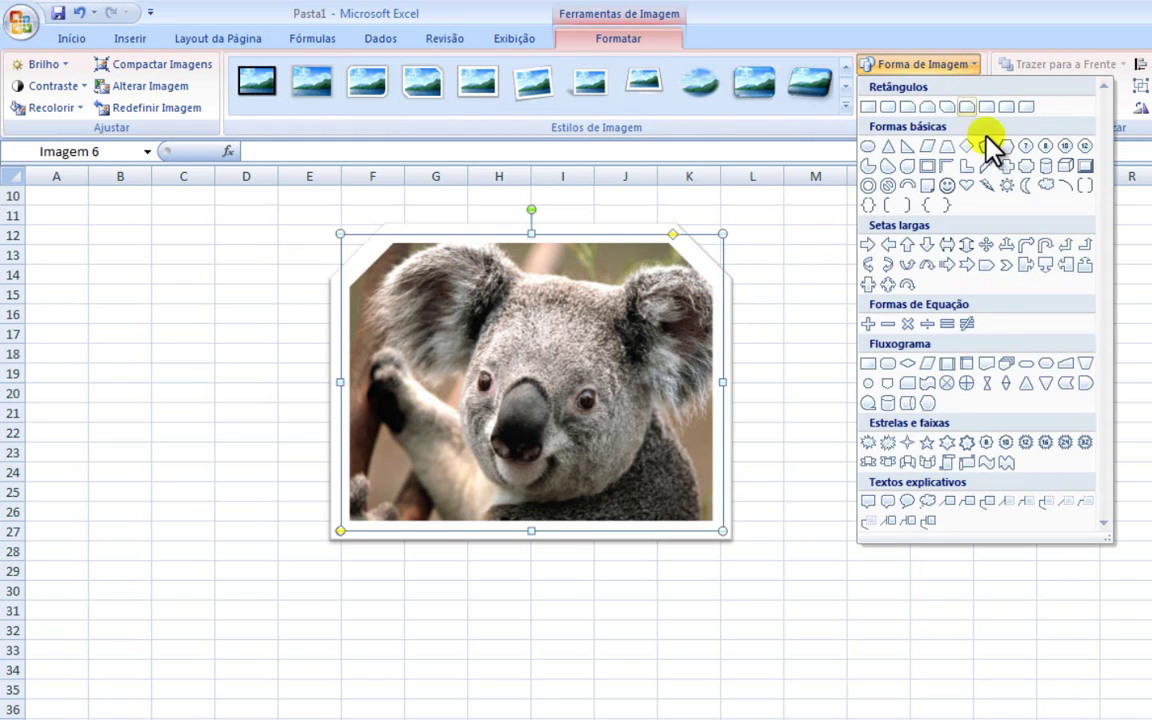
click(887, 168)
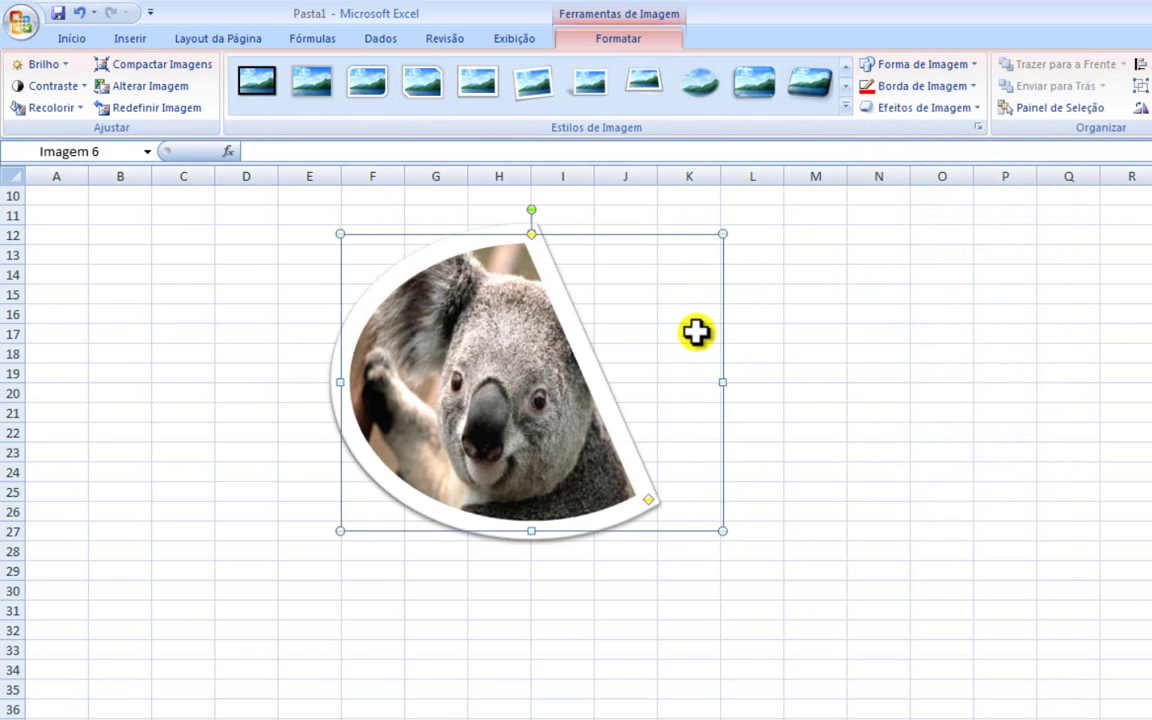
click(945, 65)
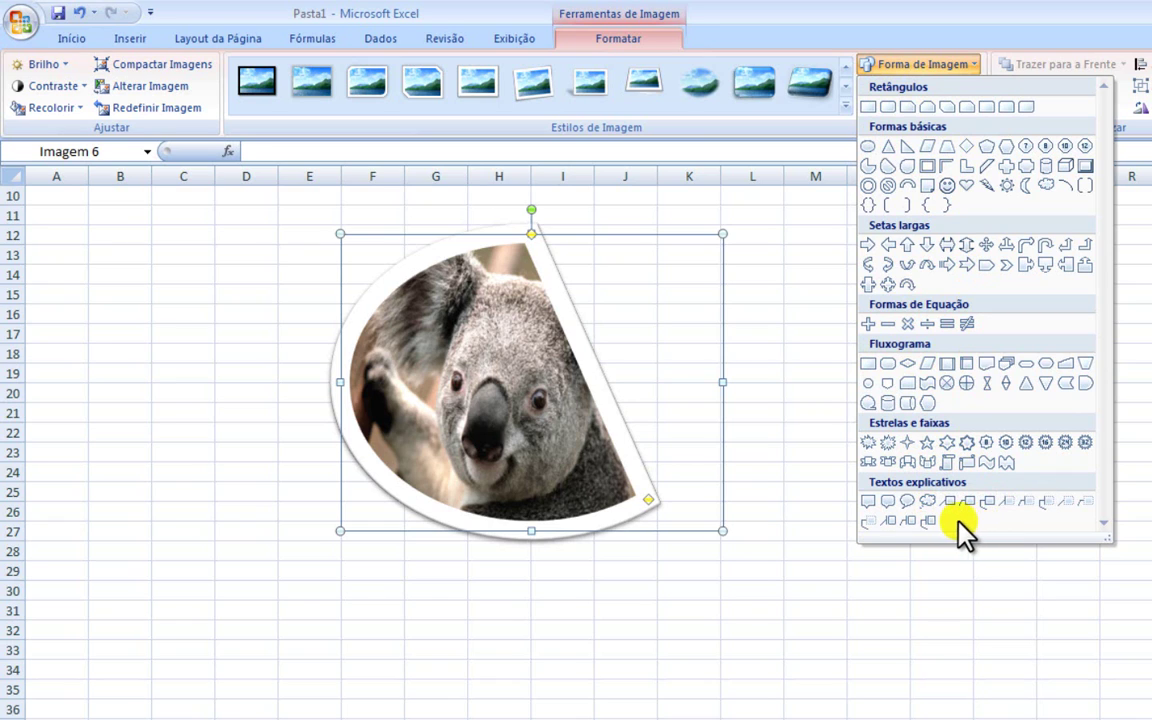
click(906, 504)
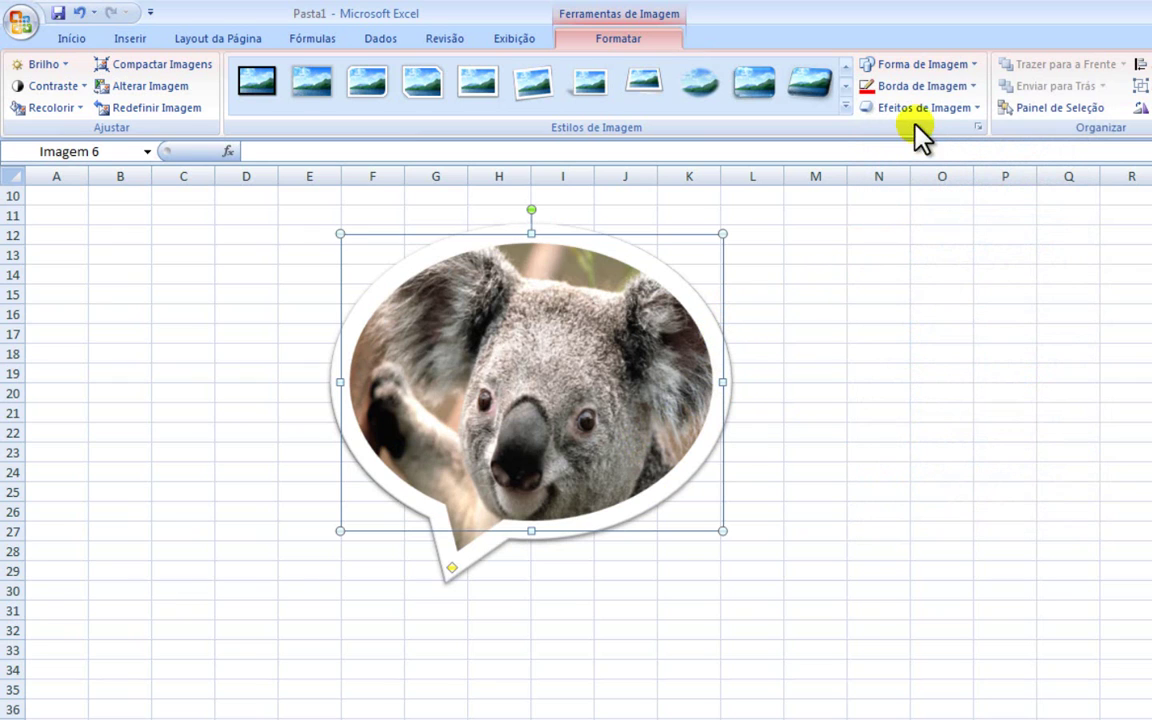
- Change the koala picture's shape to a plain rectangle
click(952, 85)
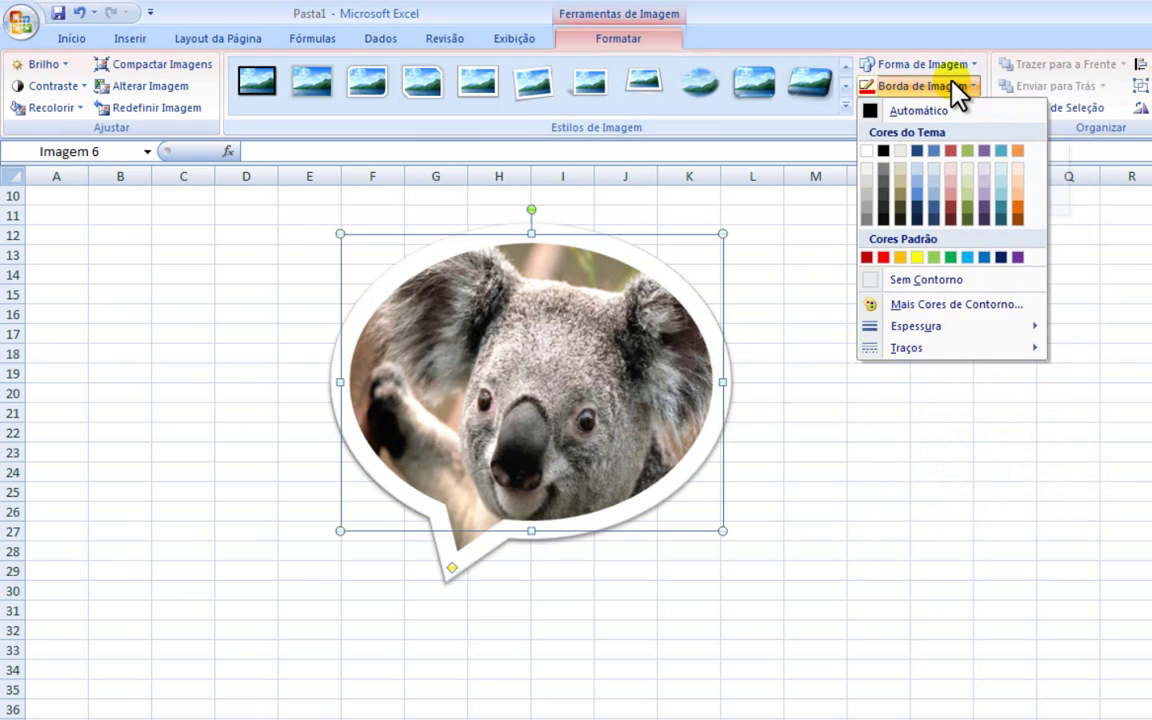
click(943, 66)
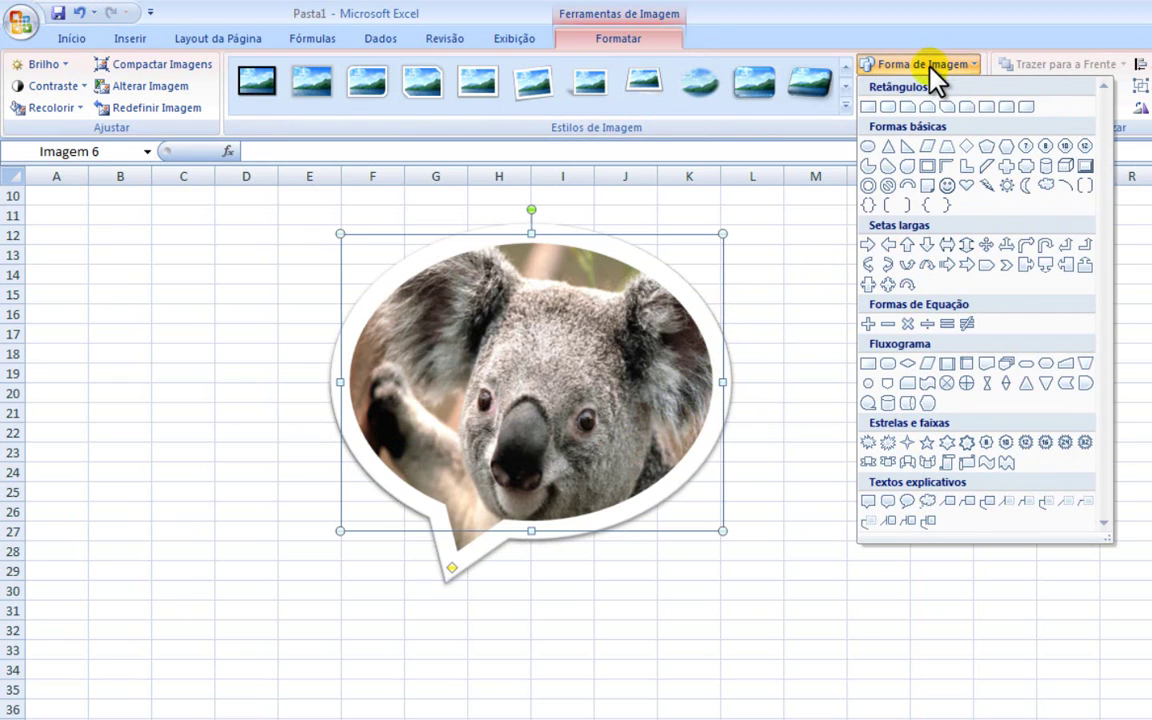
click(869, 106)
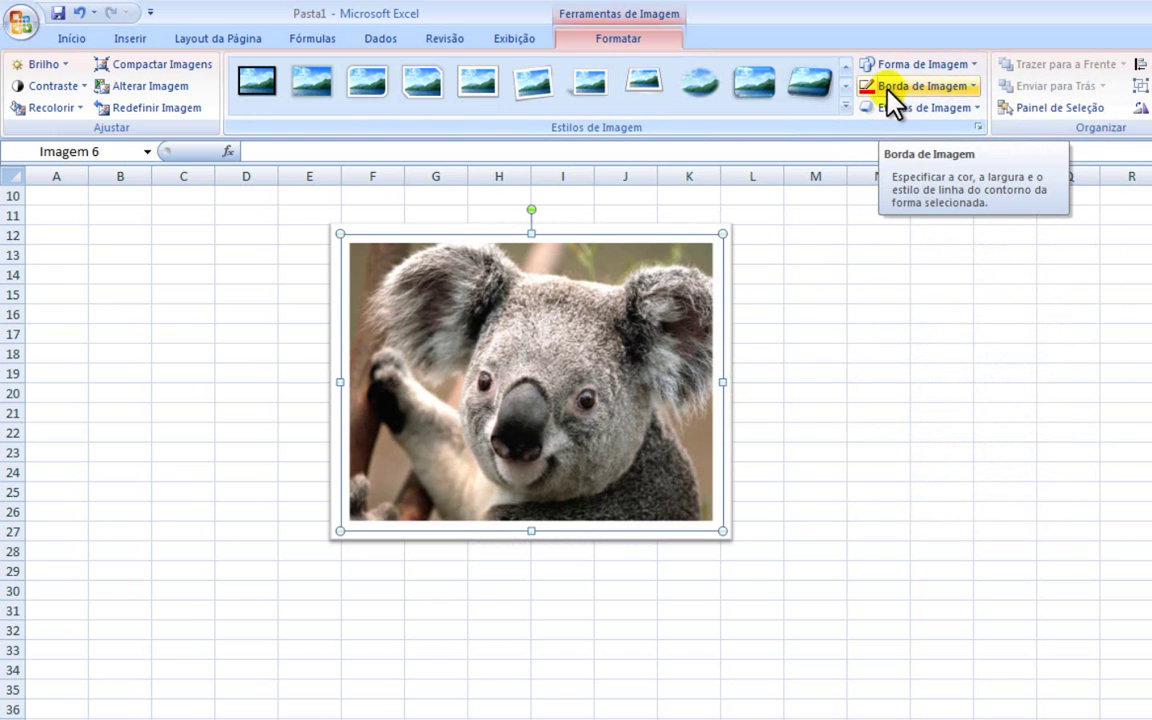
- Set the koala picture's border to the darkest olive green theme colour
click(945, 92)
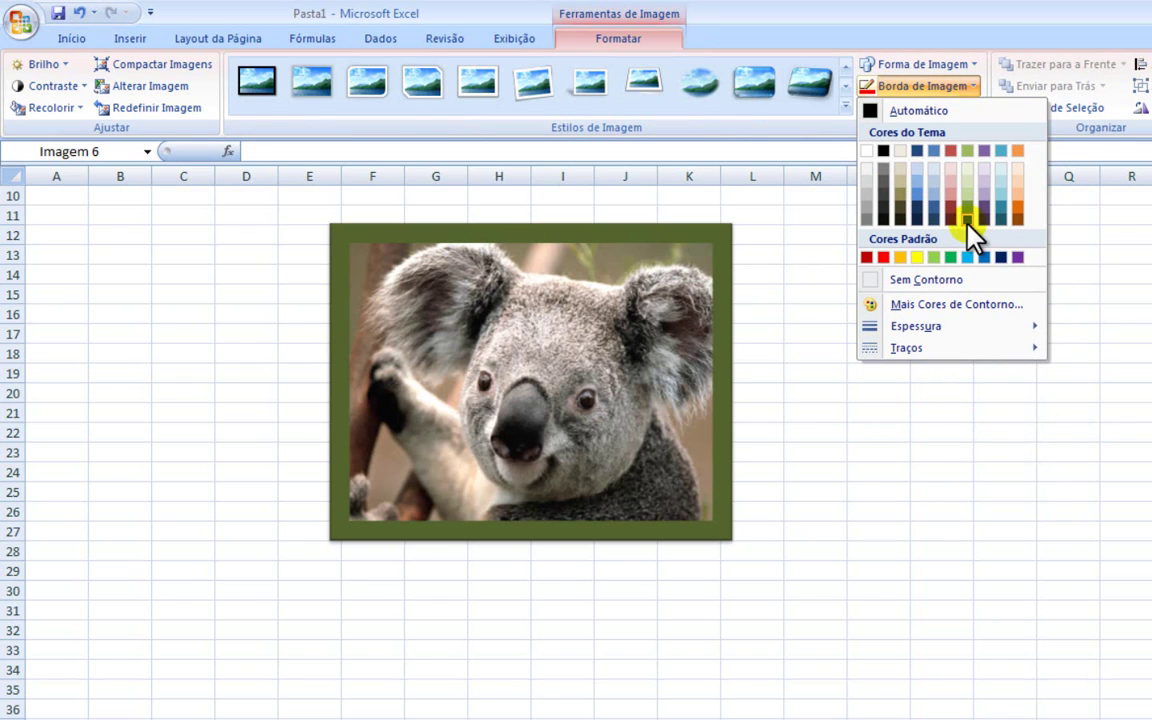
click(969, 232)
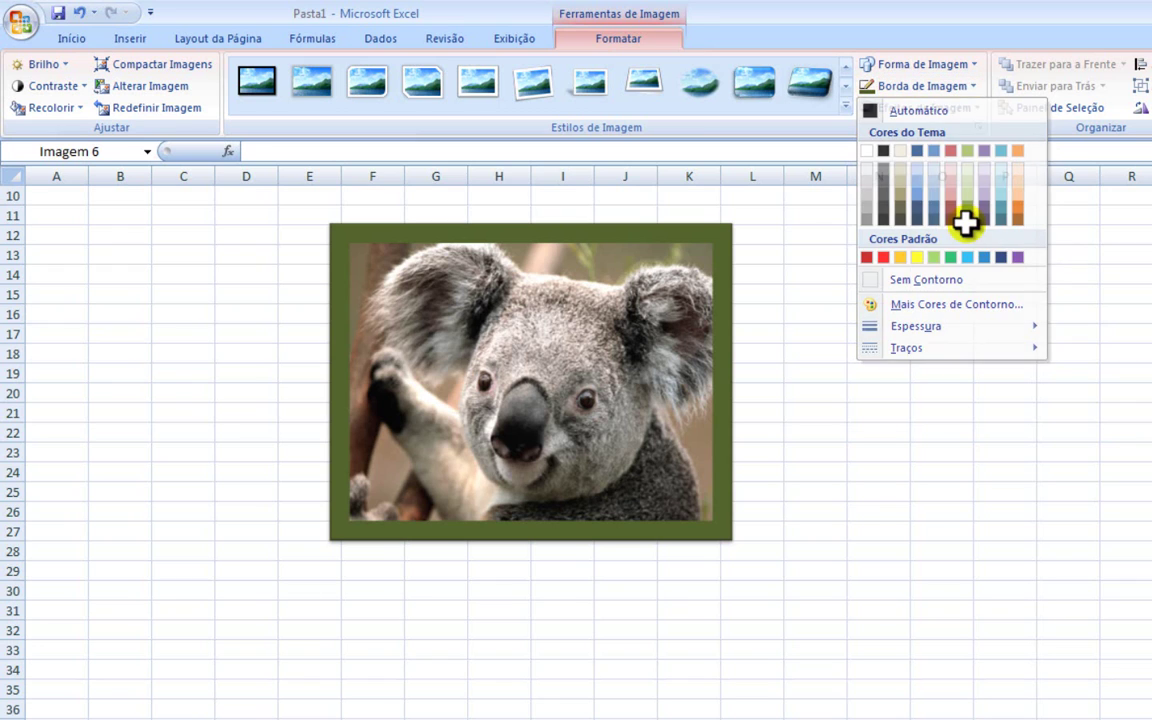
- Examine the border weight choices and the detailed line style settings for the koala picture
click(935, 88)
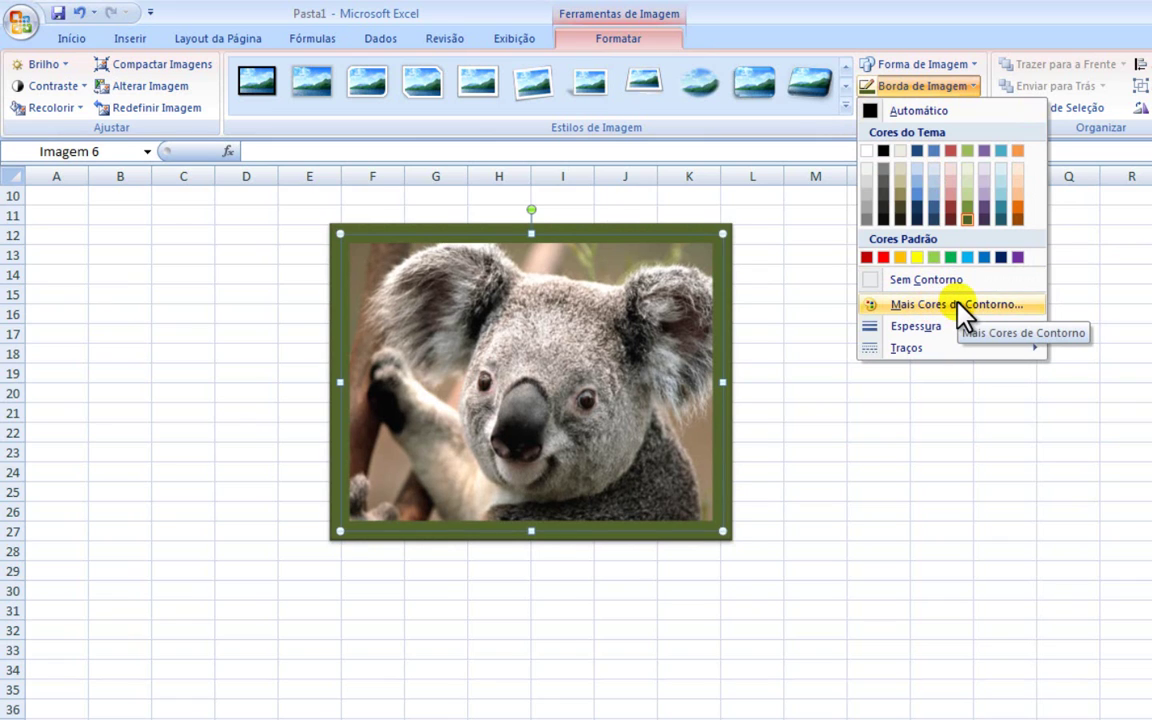
mouse_move(918, 332)
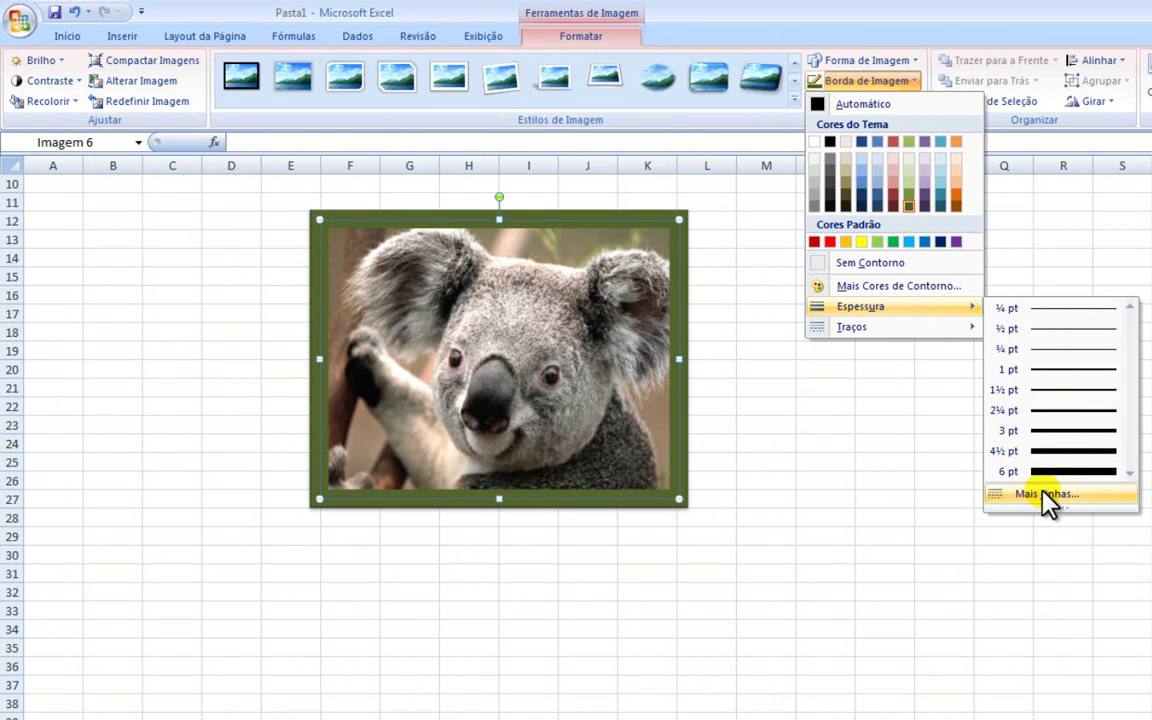
click(1045, 495)
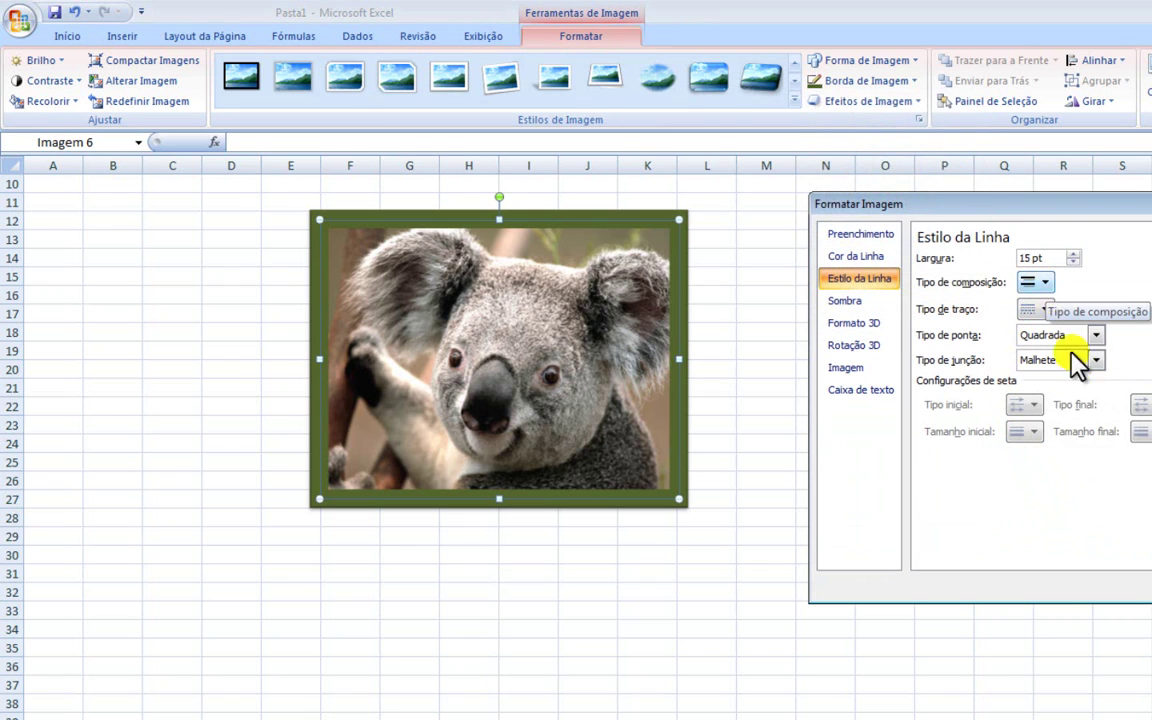
click(1151, 587)
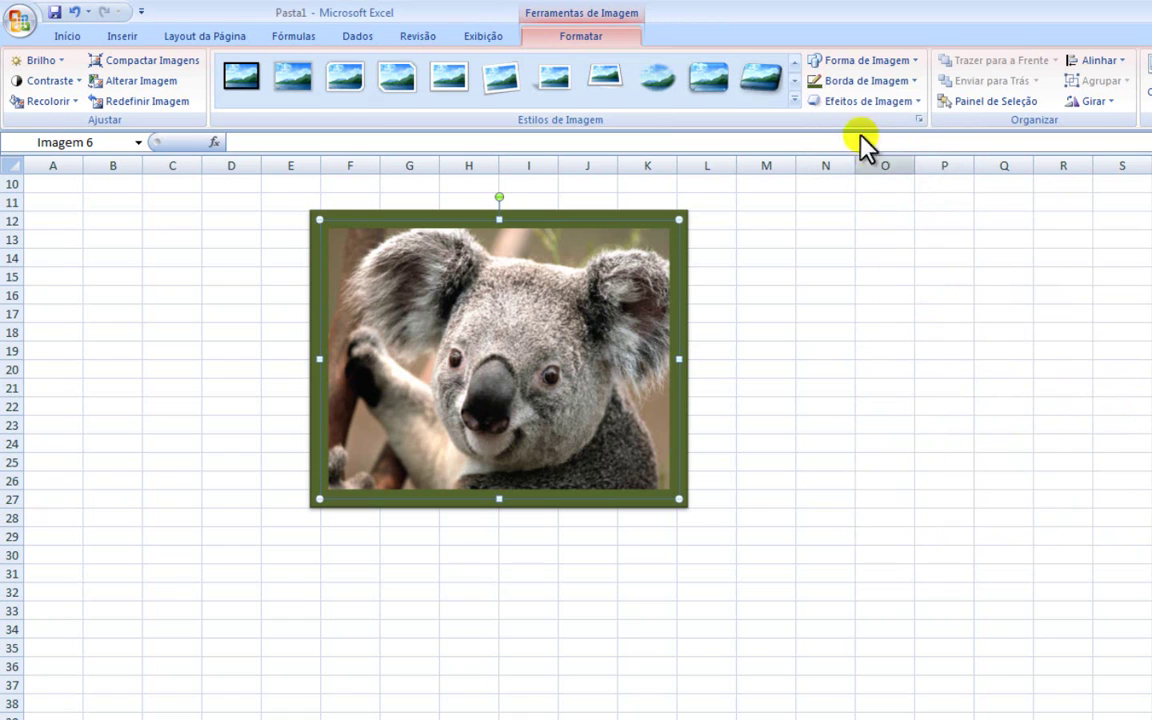
- Look through the border dash options for the koala picture and leave them without choosing one
click(856, 79)
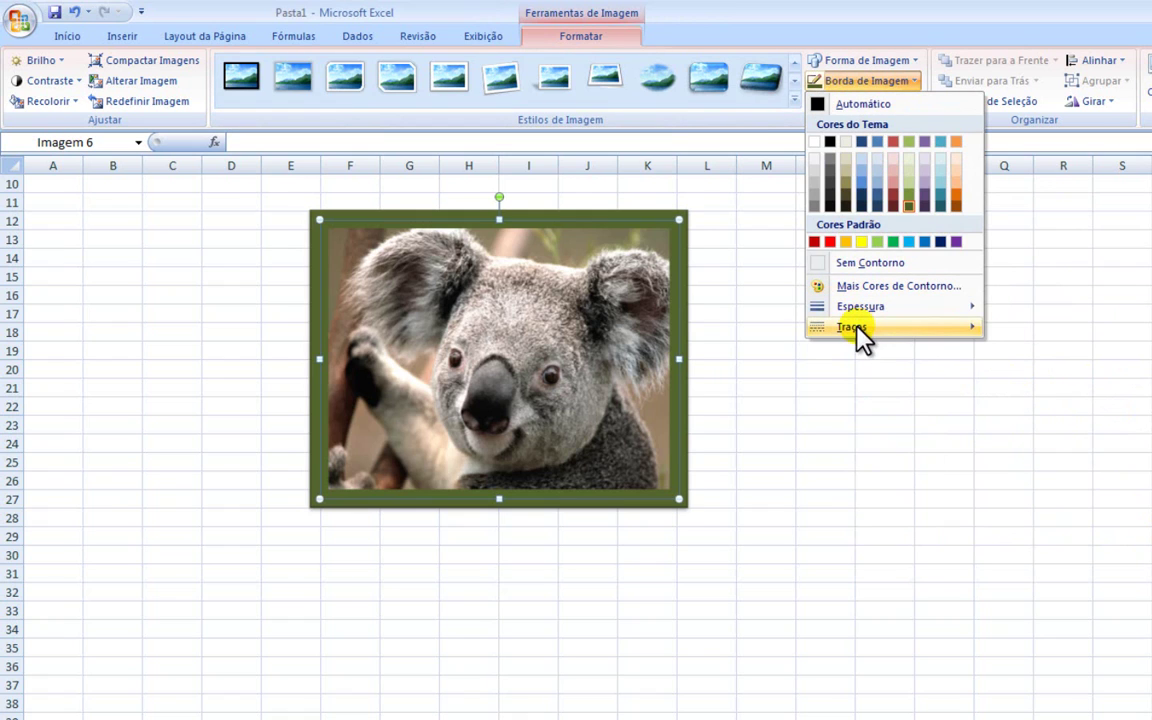
mouse_move(885, 328)
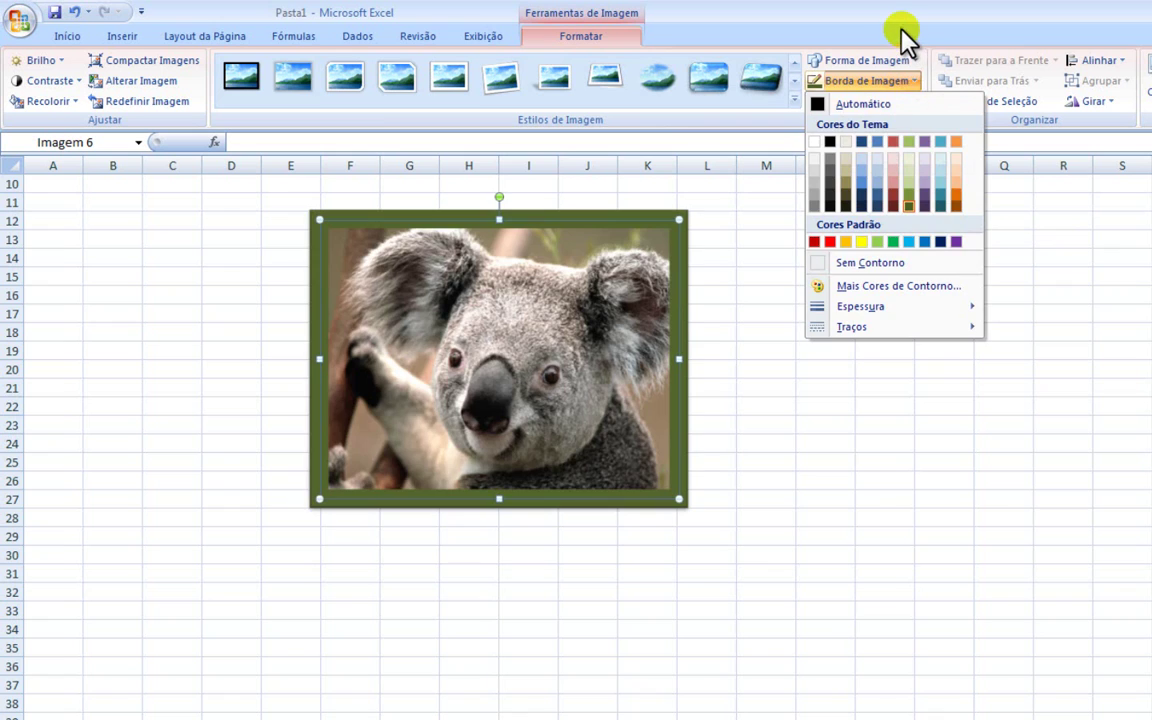
click(904, 40)
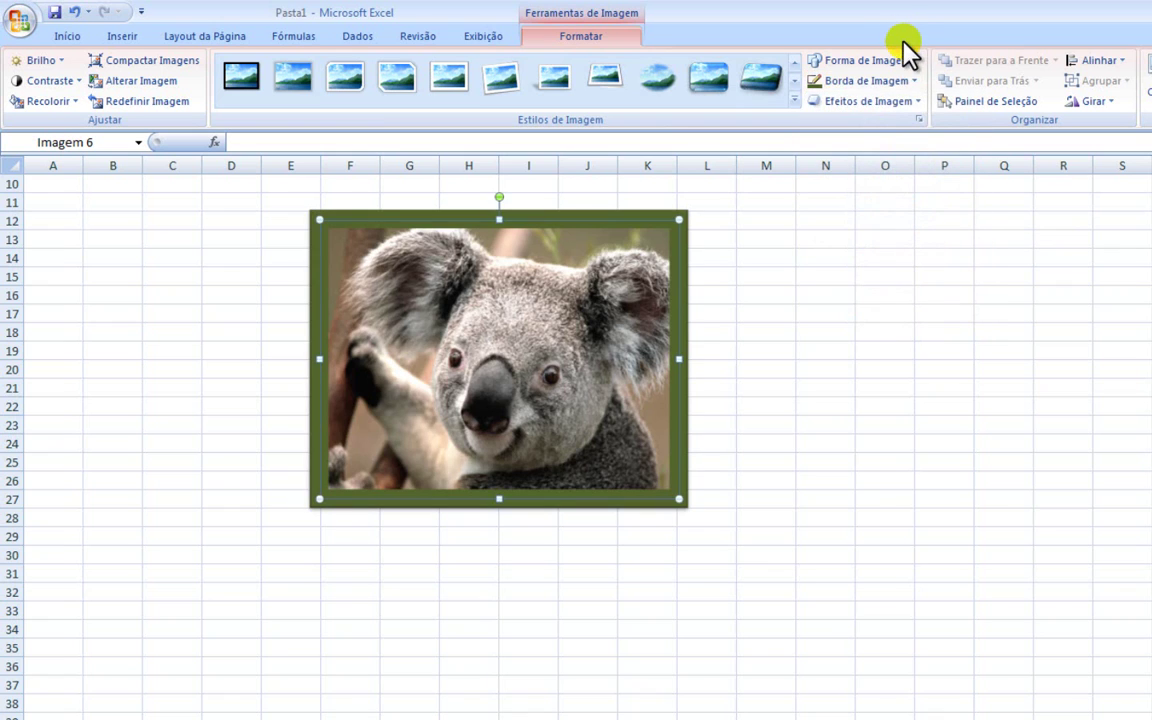
- Preview the preset, shadow, reflection and glow picture effects on the koala picture, including the extra glow colours
click(830, 102)
mouse_move(831, 132)
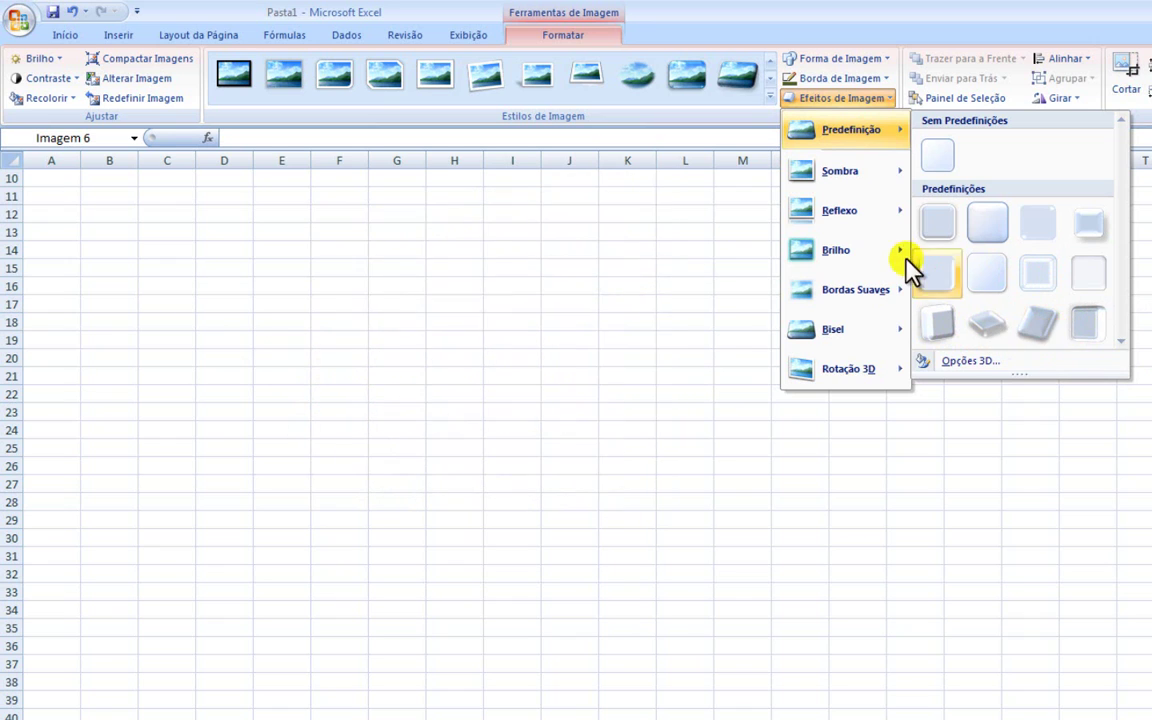
mouse_move(861, 180)
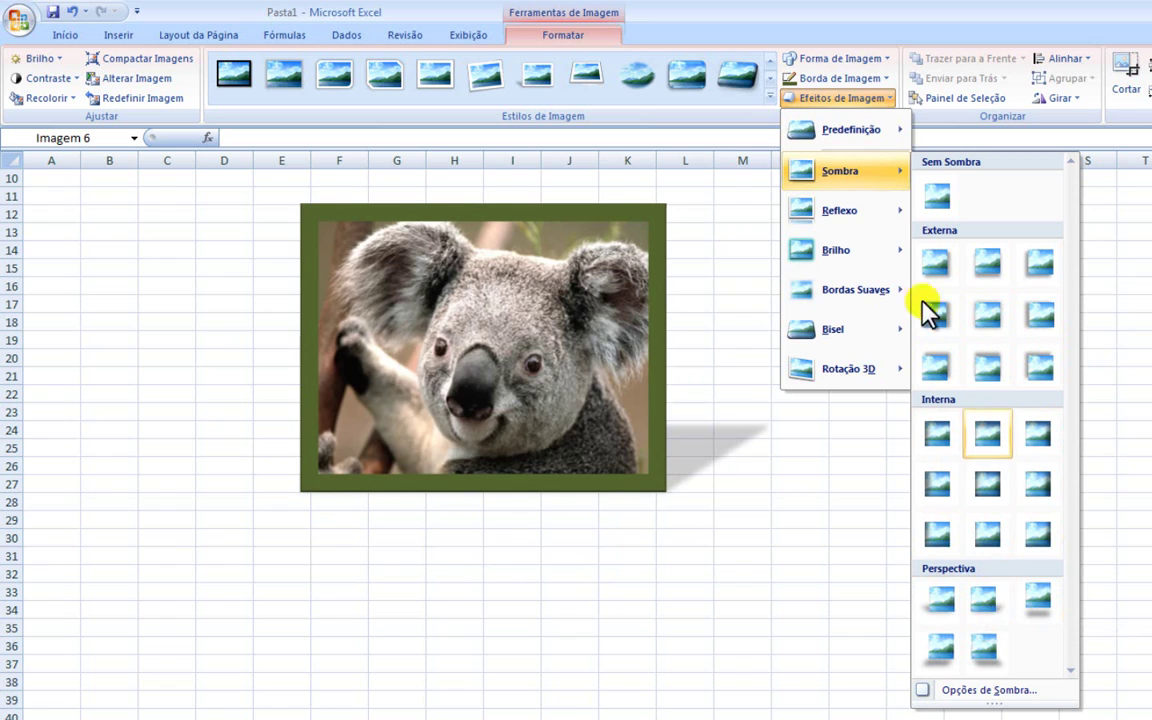
mouse_move(860, 220)
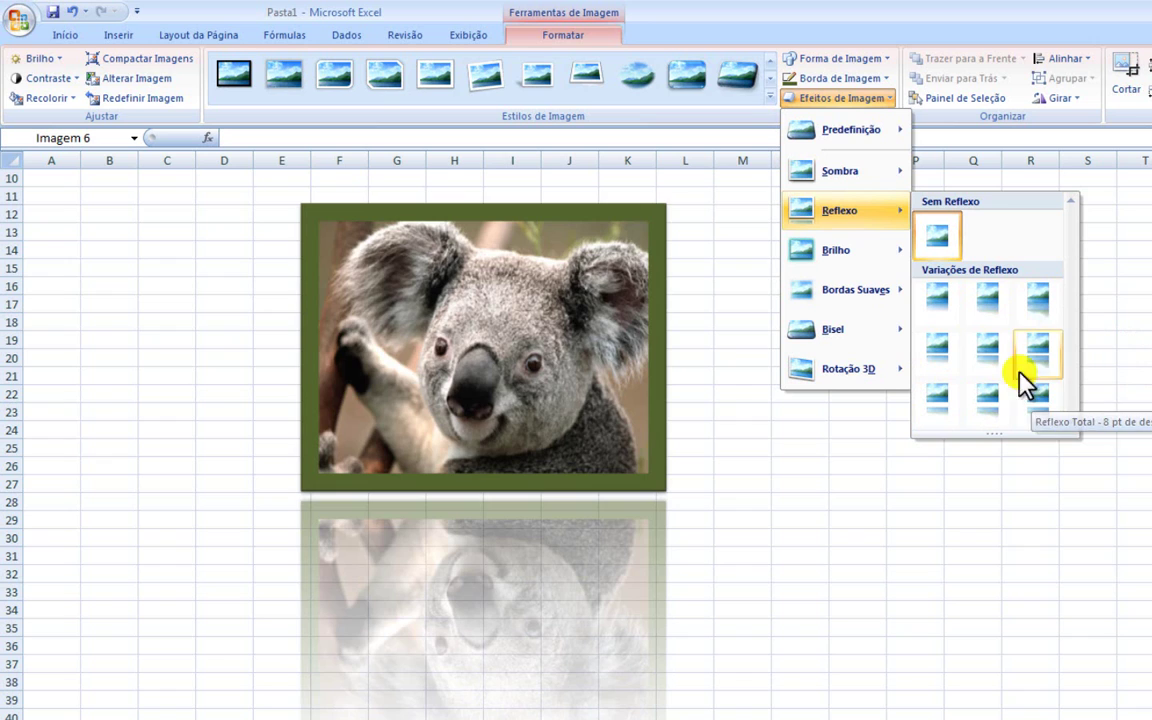
mouse_move(873, 262)
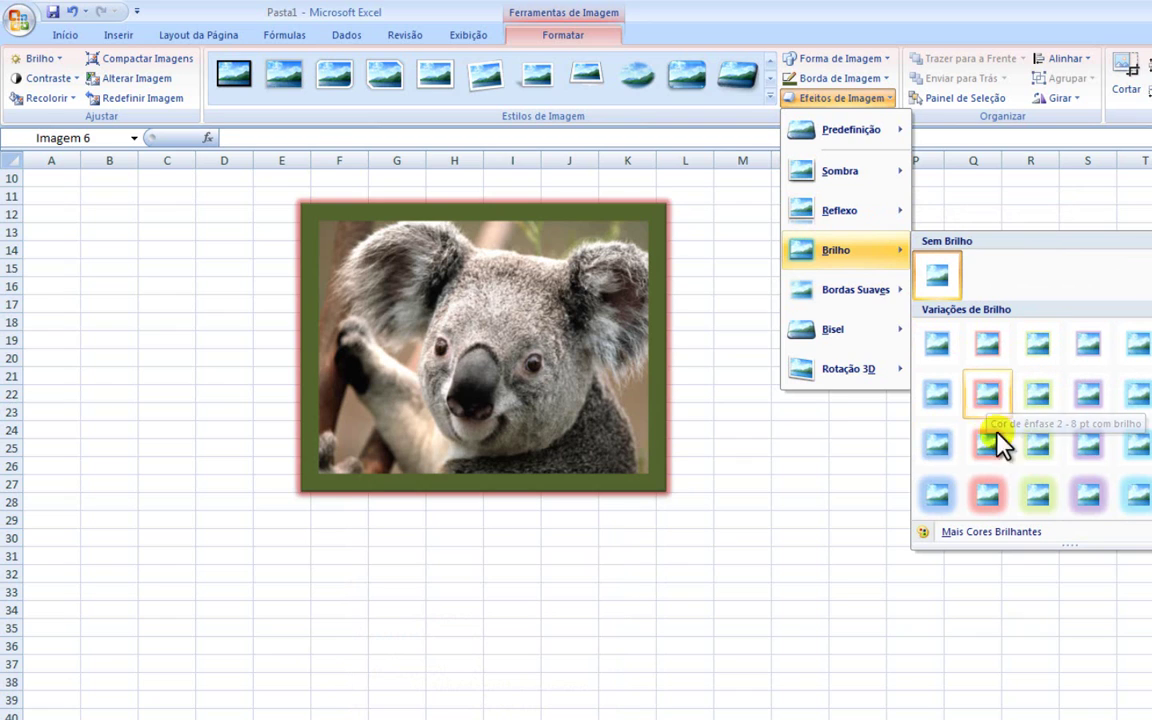
mouse_move(995, 535)
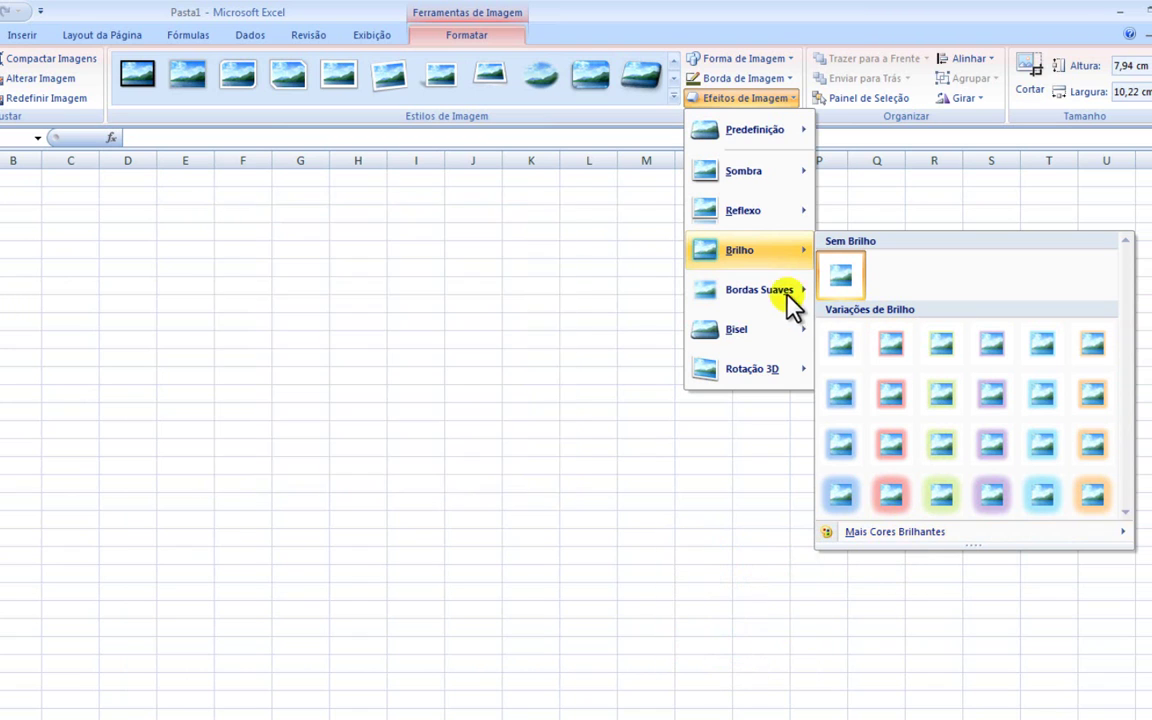
- Preview the soft edge, bevel and 3-D rotation effects on the koala picture and choose Sem Rotação
mouse_move(773, 298)
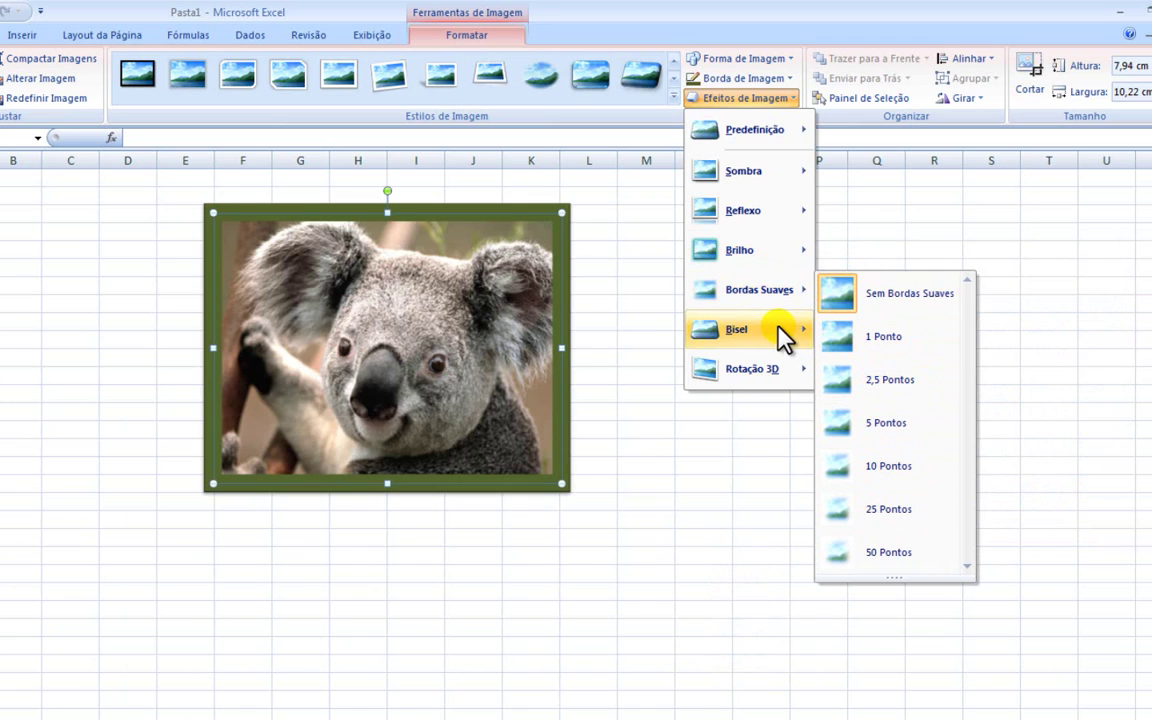
mouse_move(782, 338)
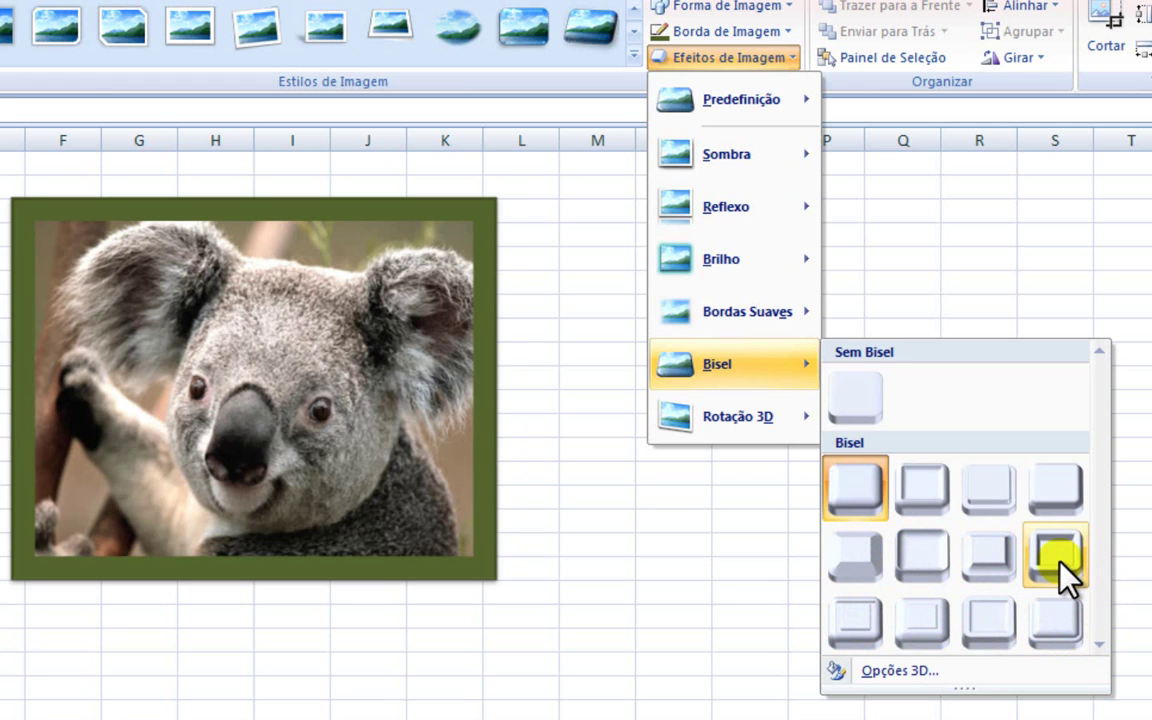
mouse_move(755, 430)
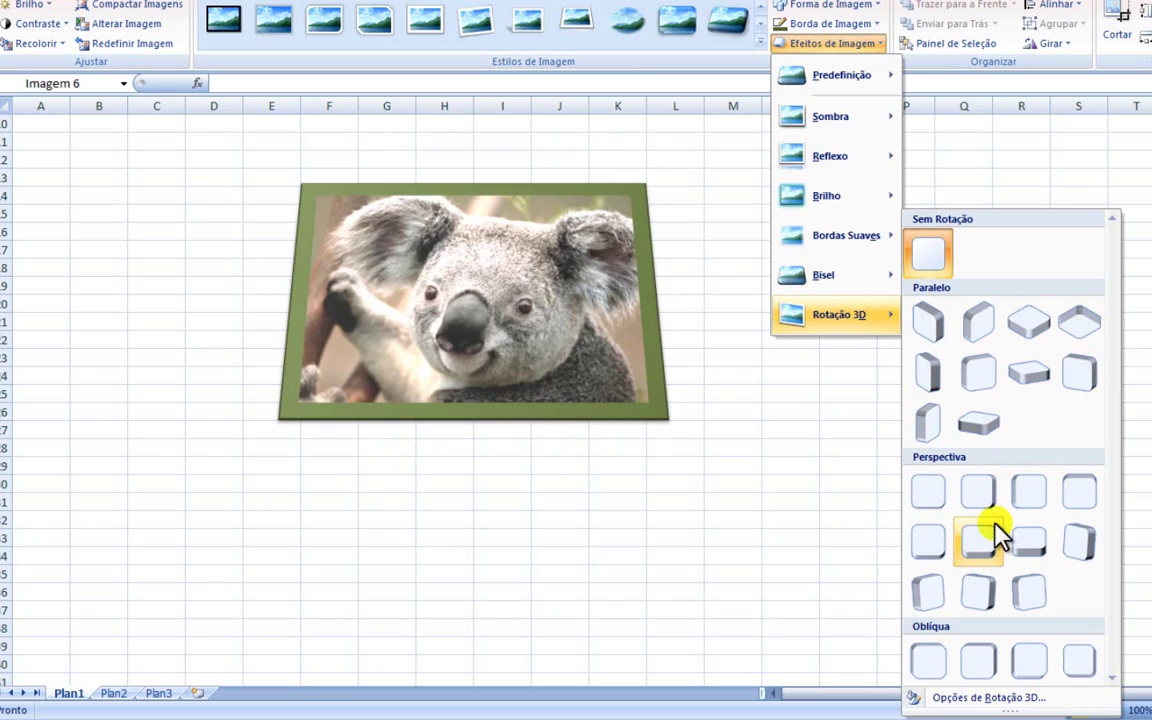
click(932, 262)
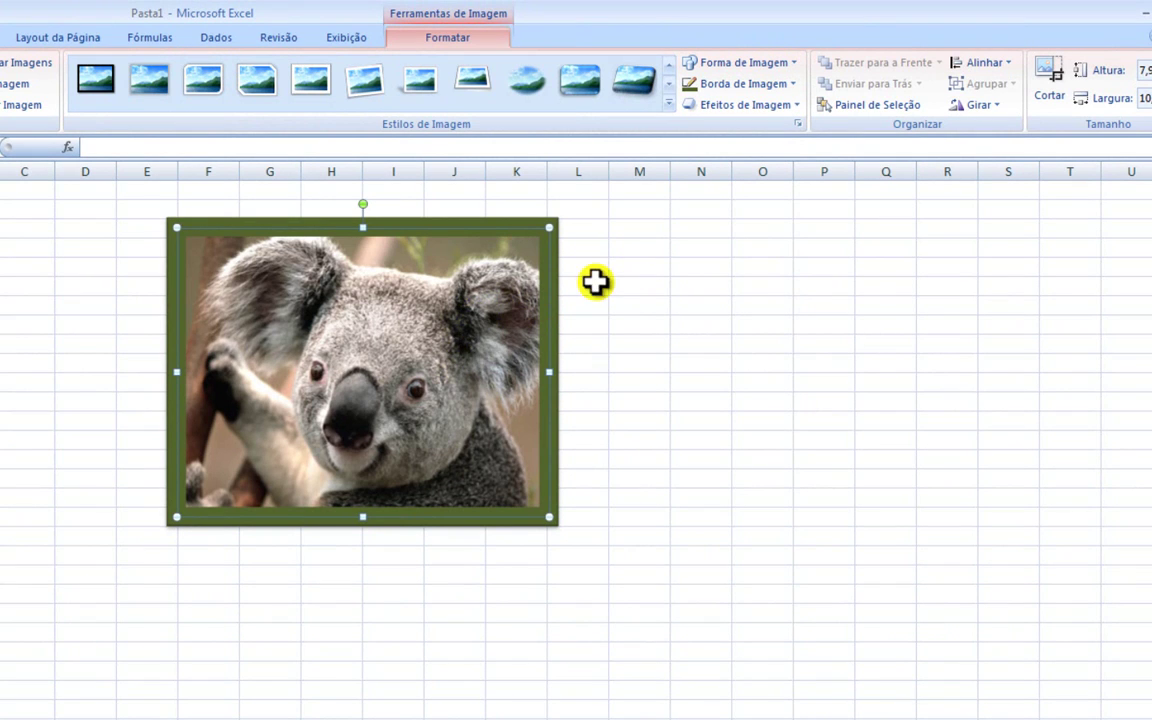
- Copy the koala picture, paste it at cell N14, and move the copy so it partly overlaps the original
right_click(513, 300)
right_click(428, 299)
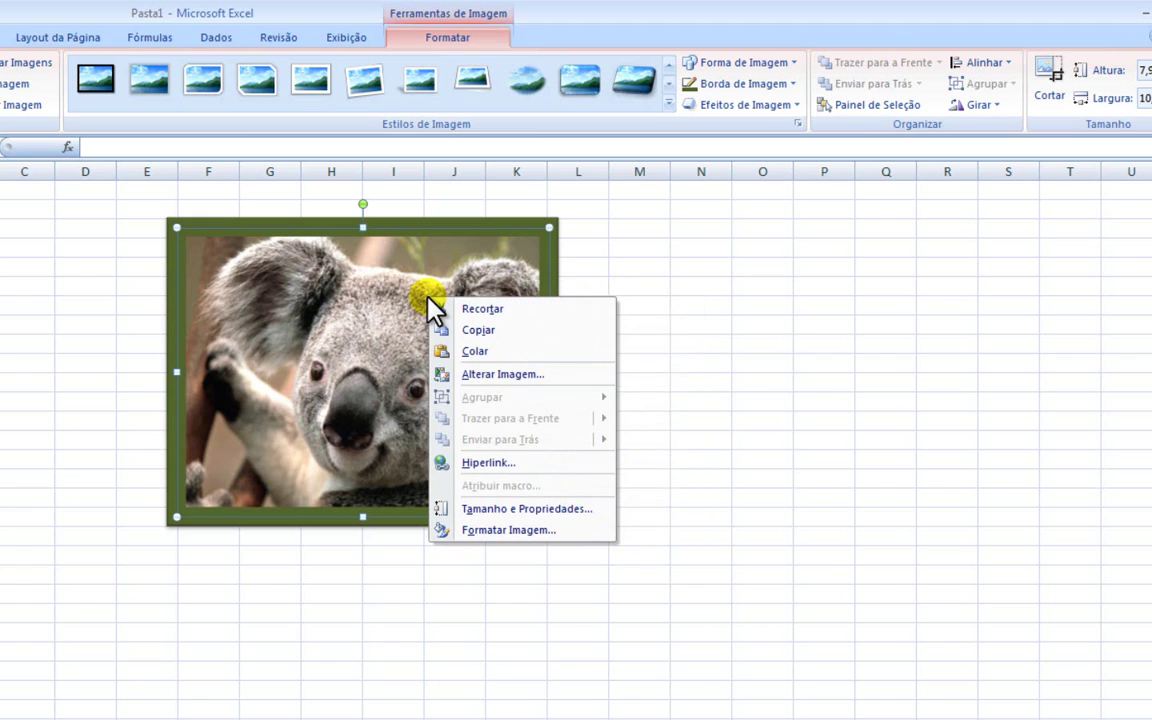
click(474, 333)
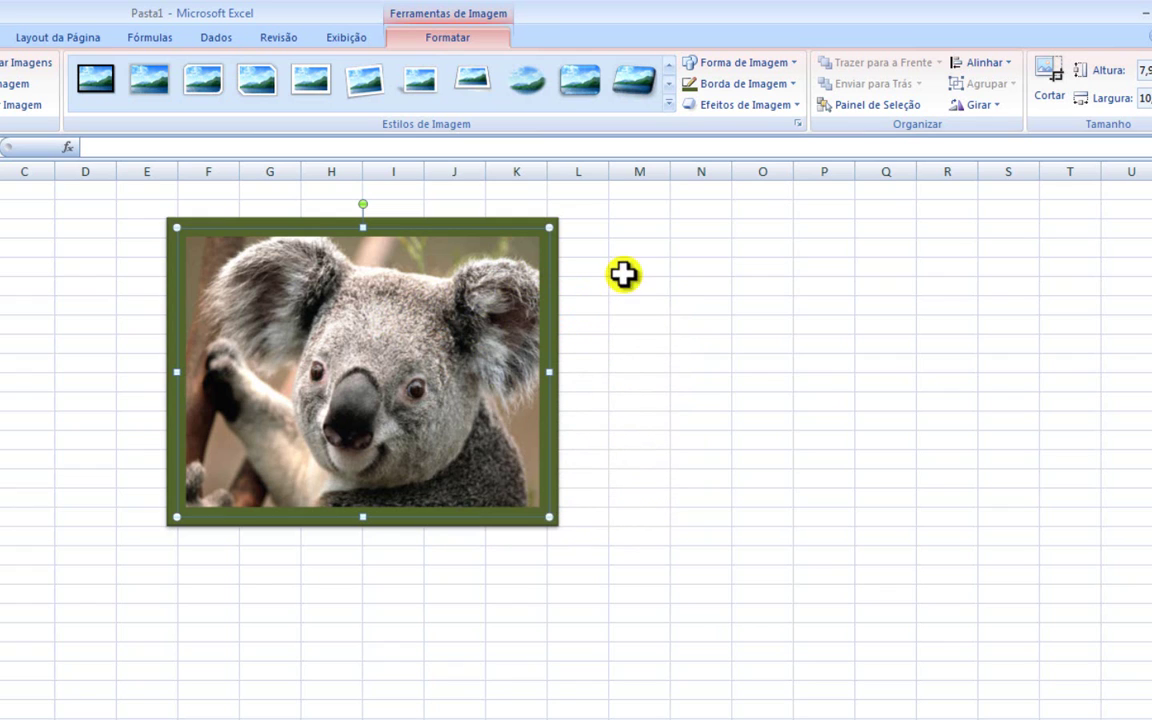
click(700, 267)
right_click(701, 268)
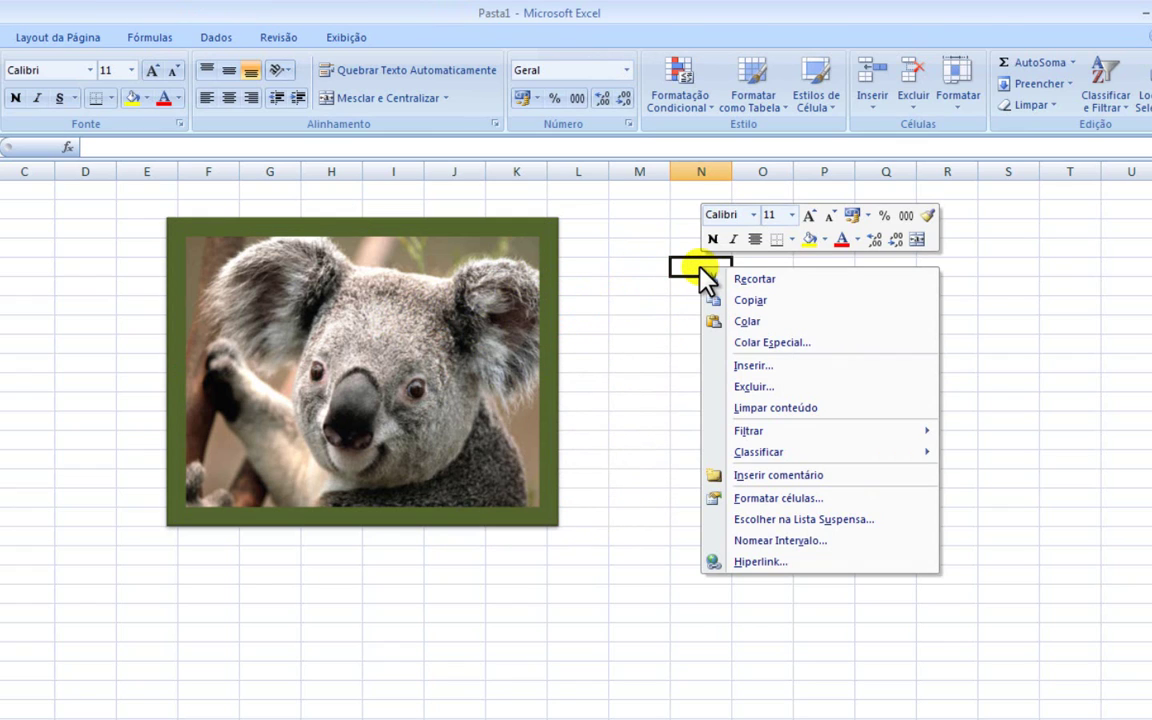
click(746, 320)
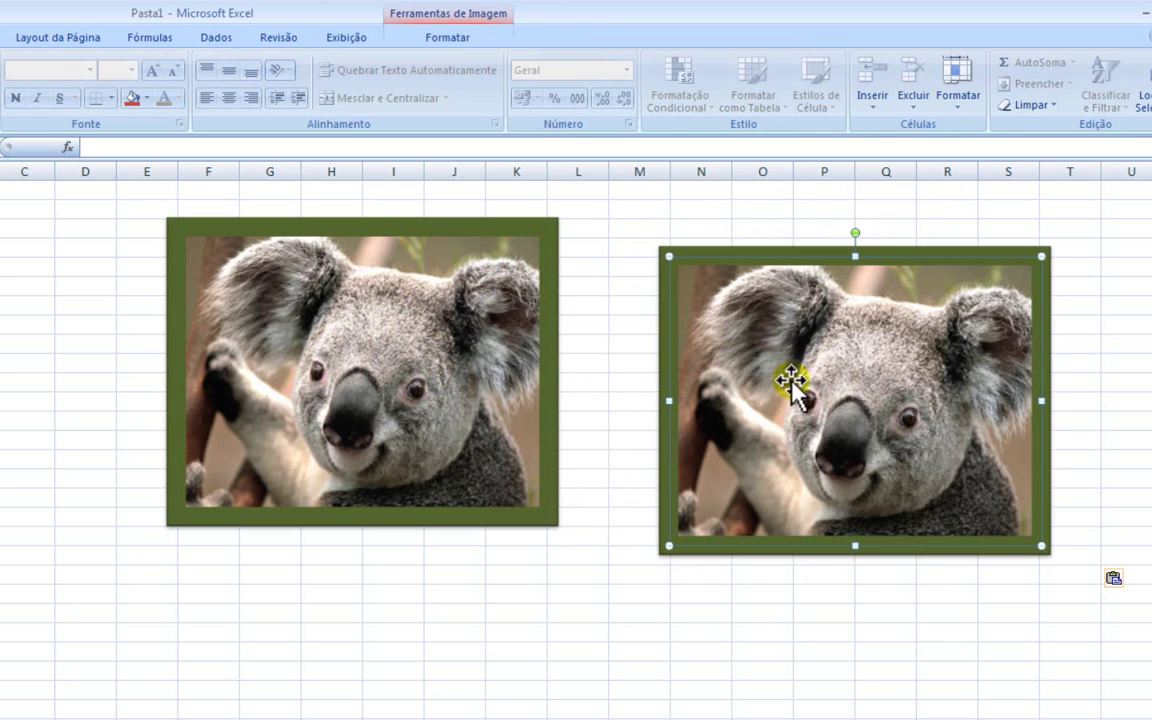
drag(740, 385, 637, 398)
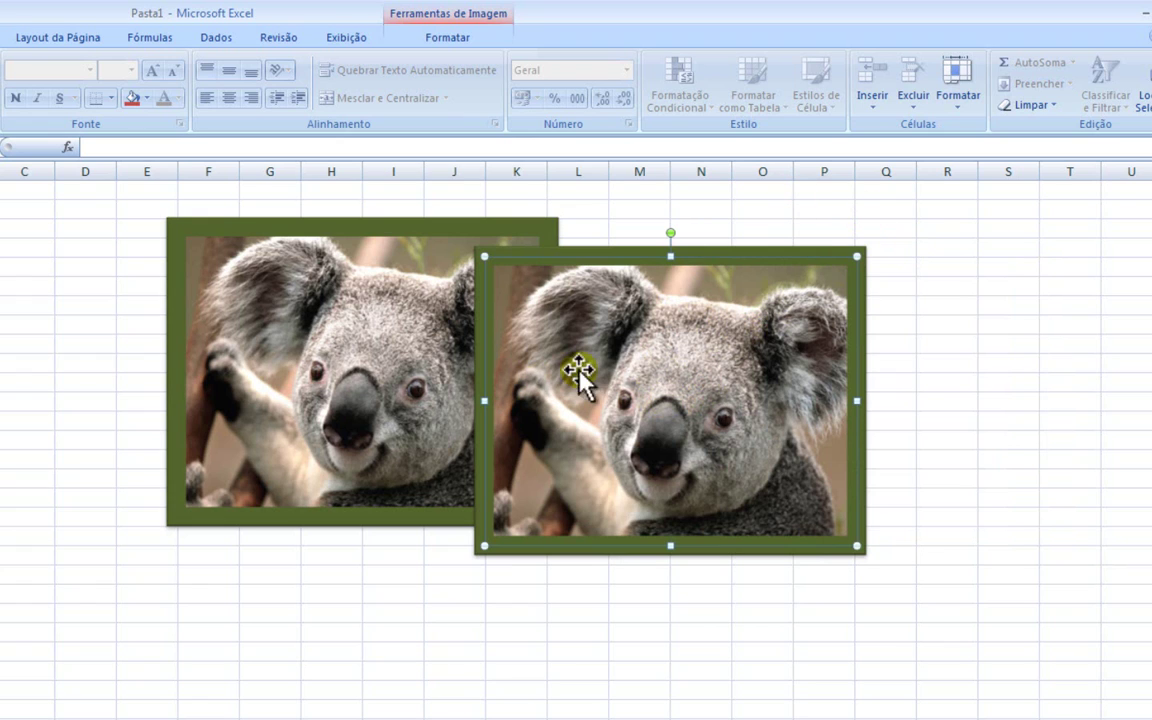
- Send the copied koala picture behind the original and bring it back to the front
double_click(635, 350)
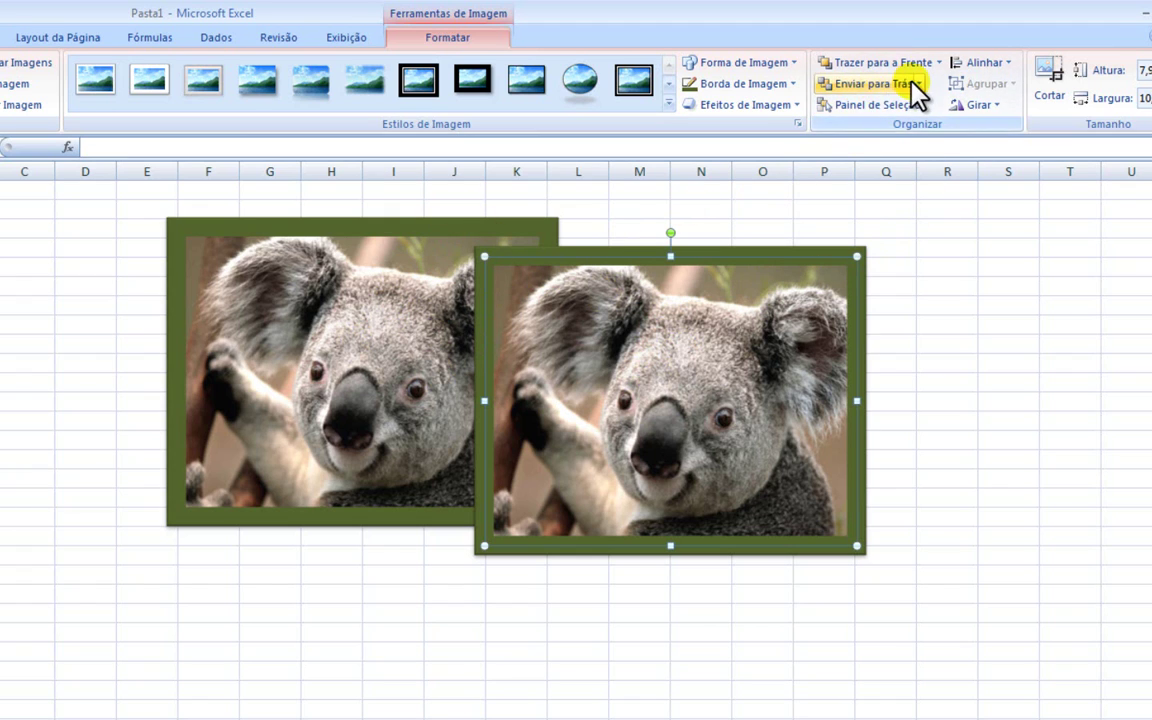
click(885, 88)
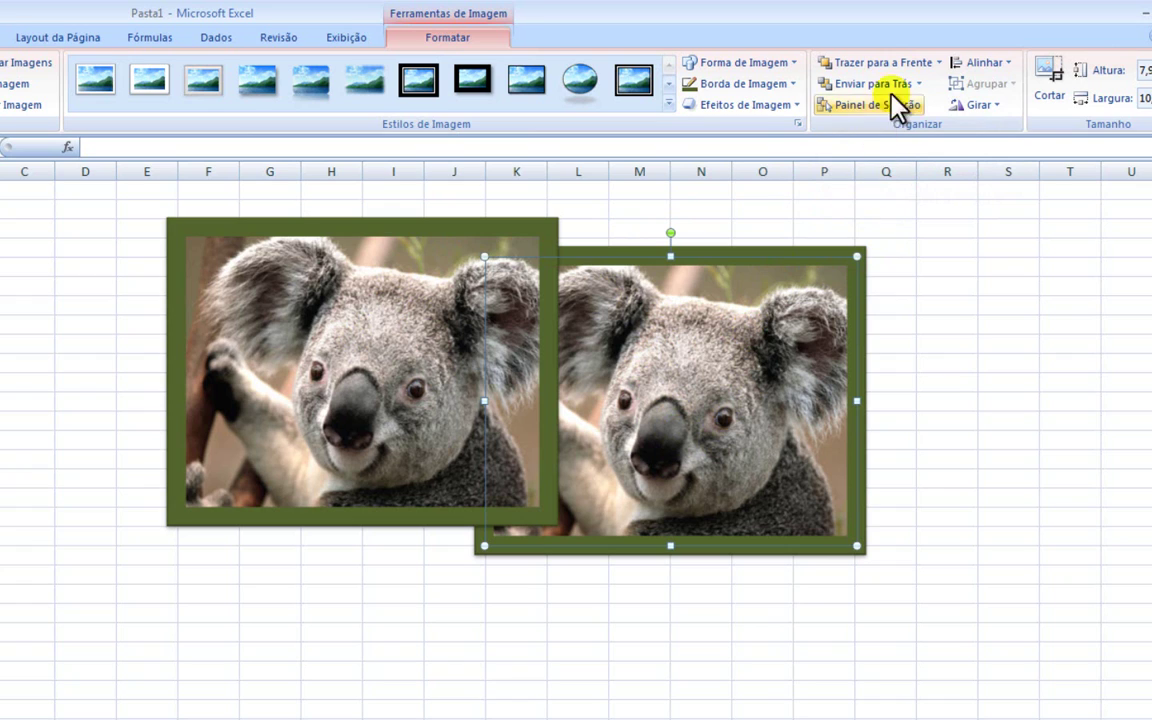
click(872, 64)
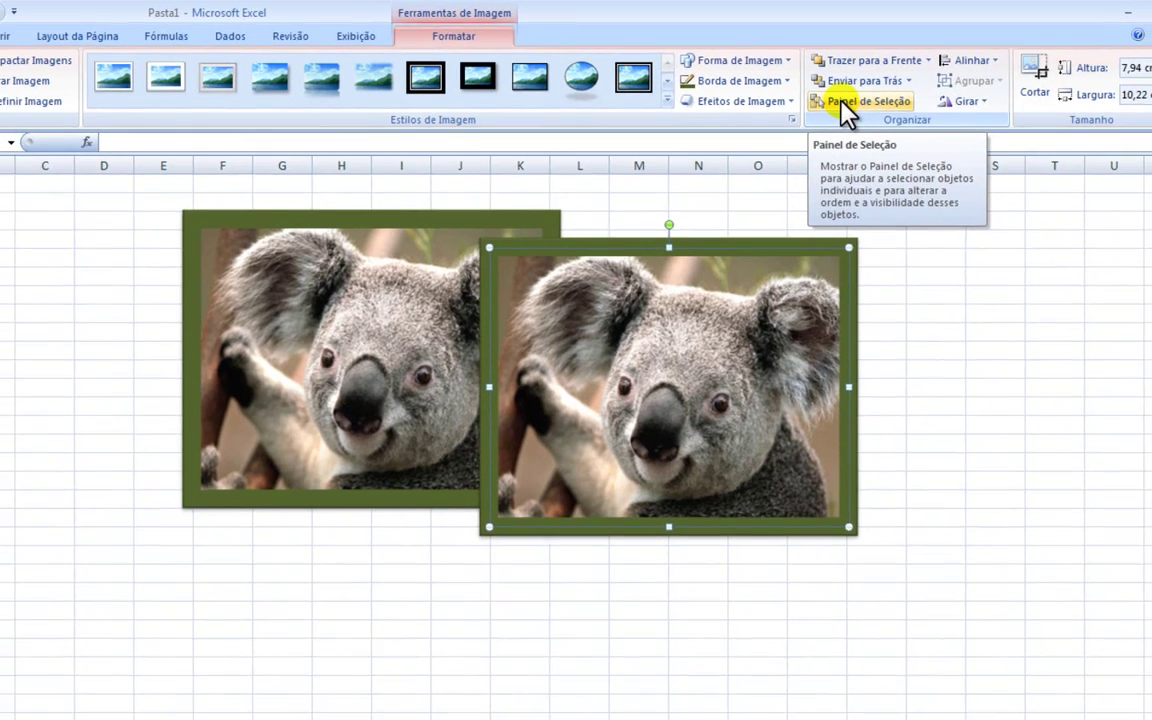
- Display the selection and visibility list of the sheet's shapes, and hide Imagem 6 and show it again
click(850, 105)
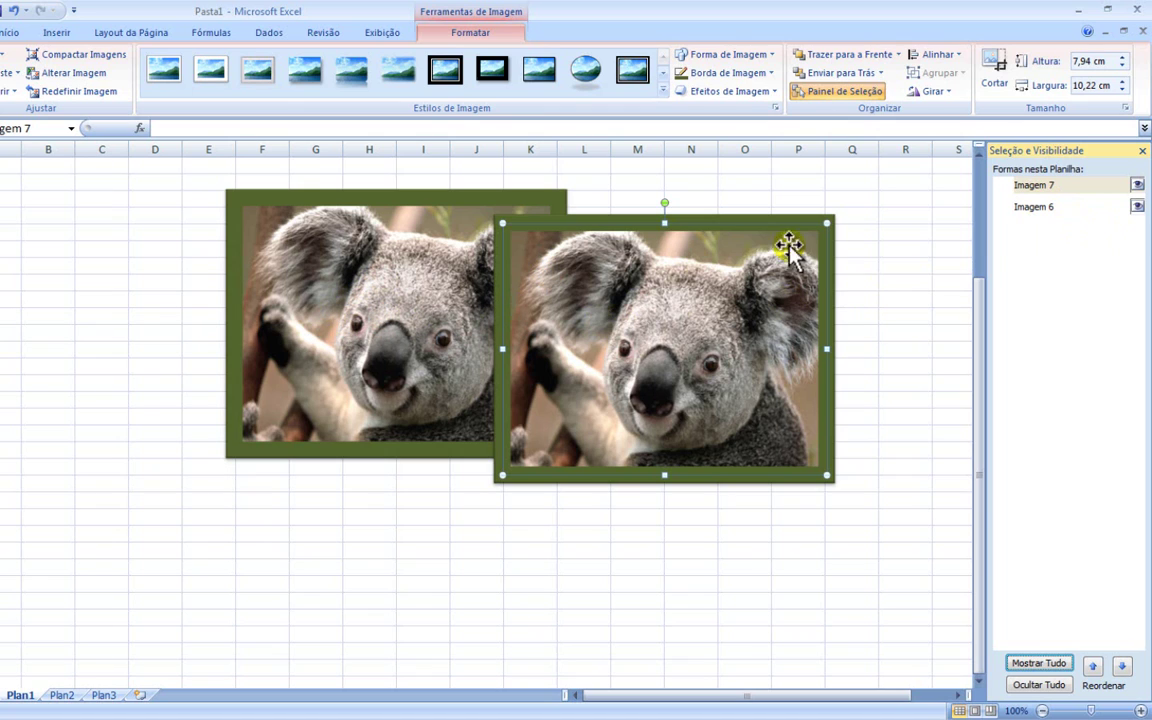
click(1137, 207)
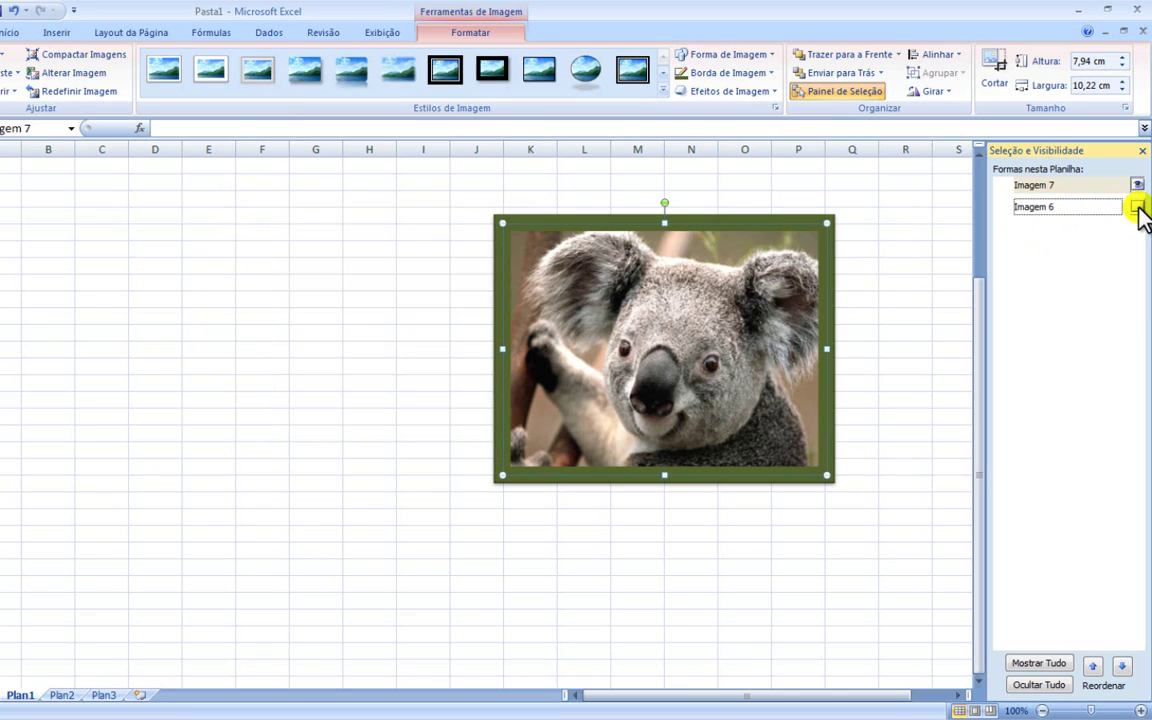
click(1137, 207)
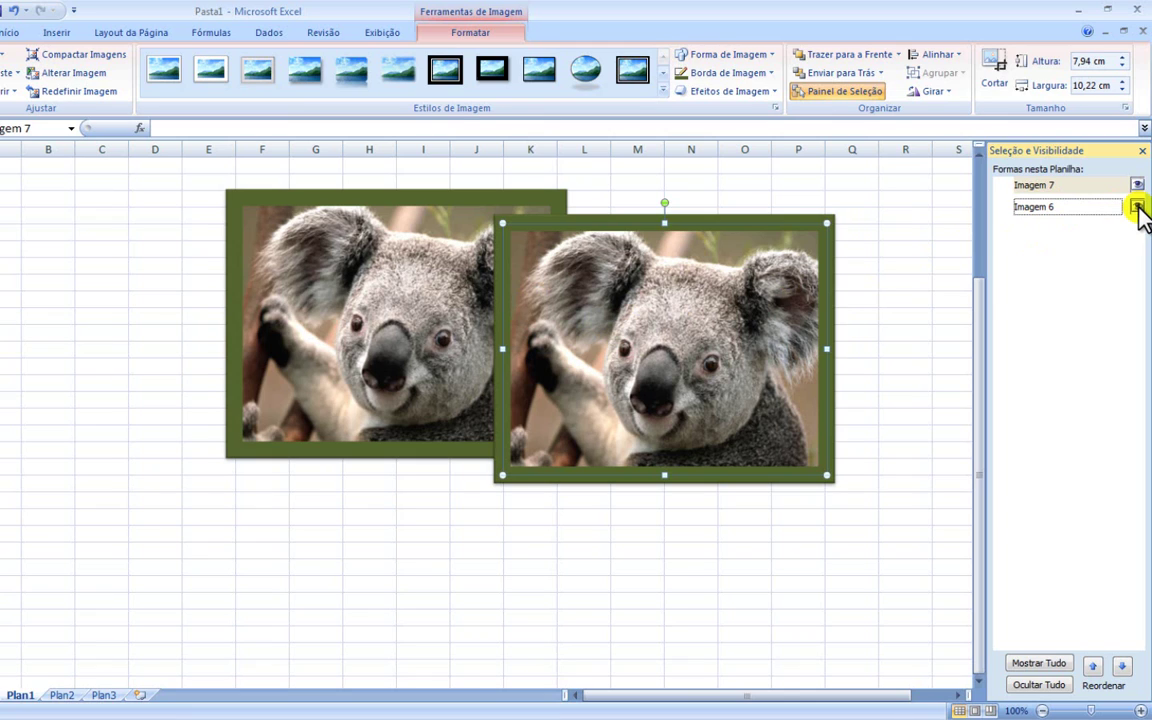
- With Imagem 6 temporarily hidden, move Imagem 7 to about columns H to O, and make Imagem 6 visible again
click(1138, 206)
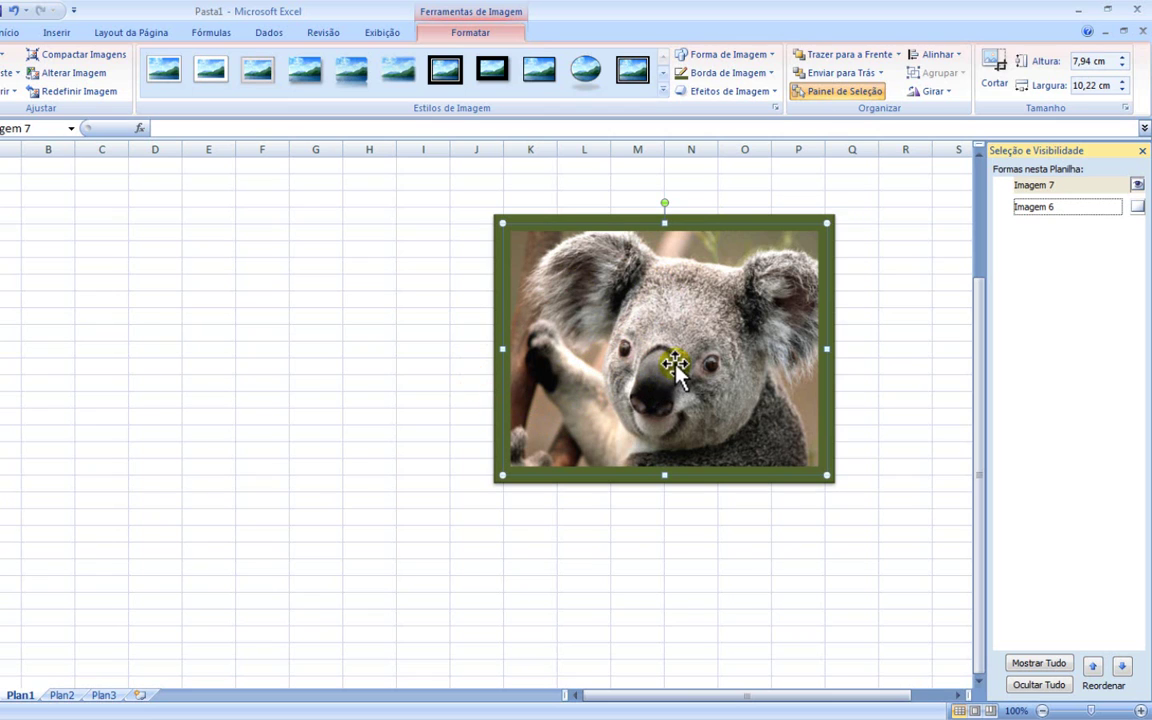
drag(670, 345, 581, 349)
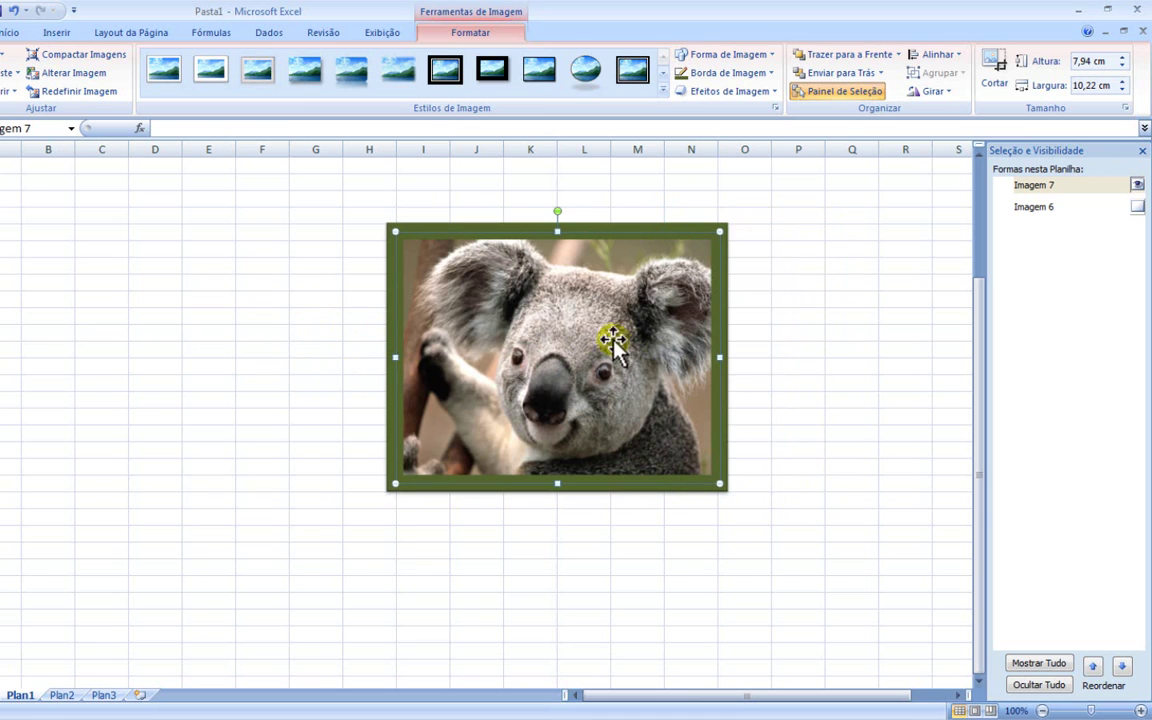
click(1138, 208)
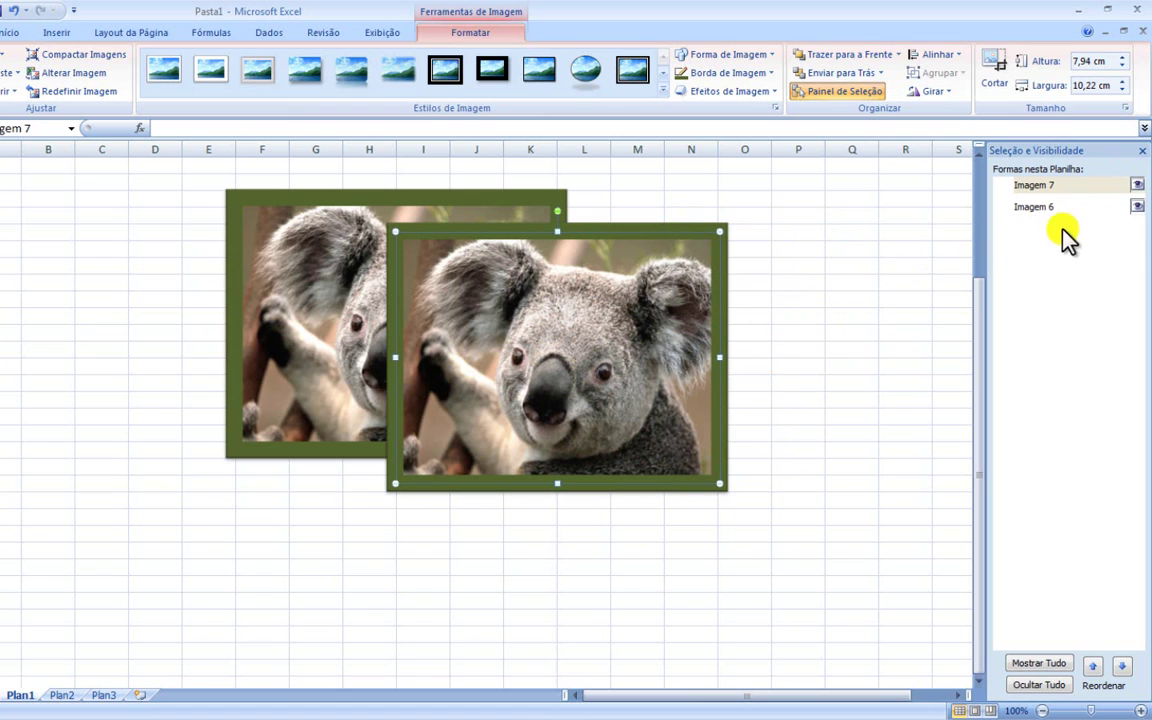
- Hide Imagem 7 and show it again, and close the selection and visibility list
click(1137, 185)
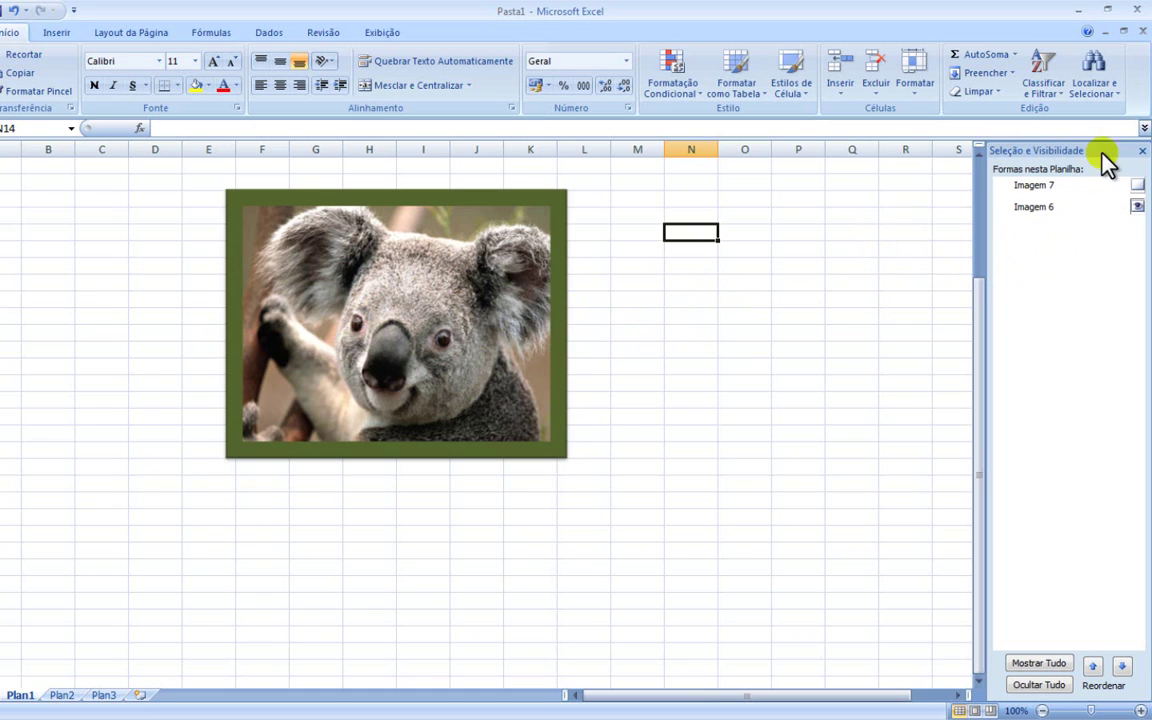
click(1138, 185)
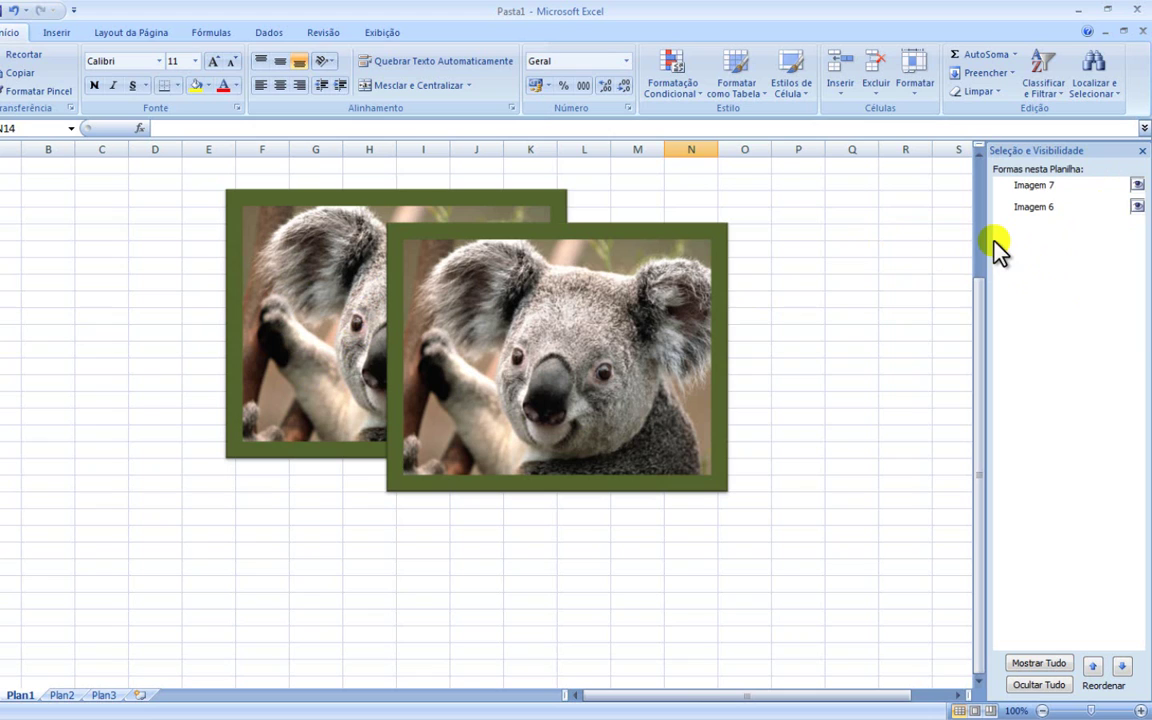
click(1141, 152)
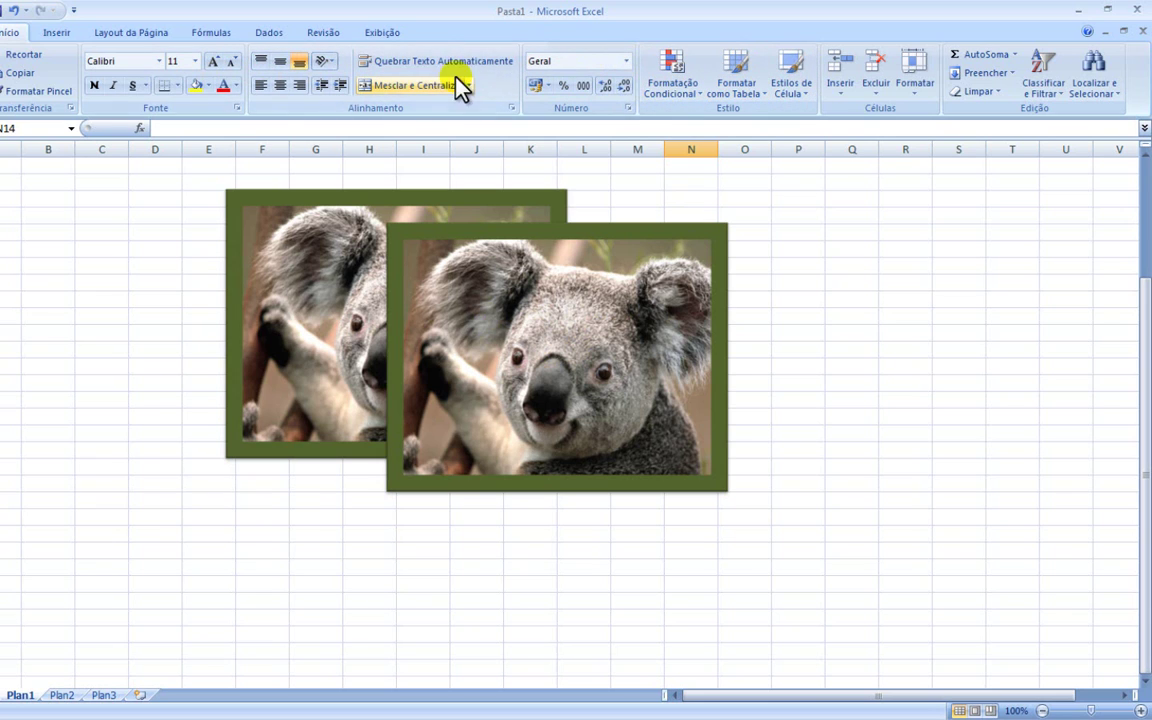
- Select both overlapping koala pictures together and display their picture formatting options
click(540, 338)
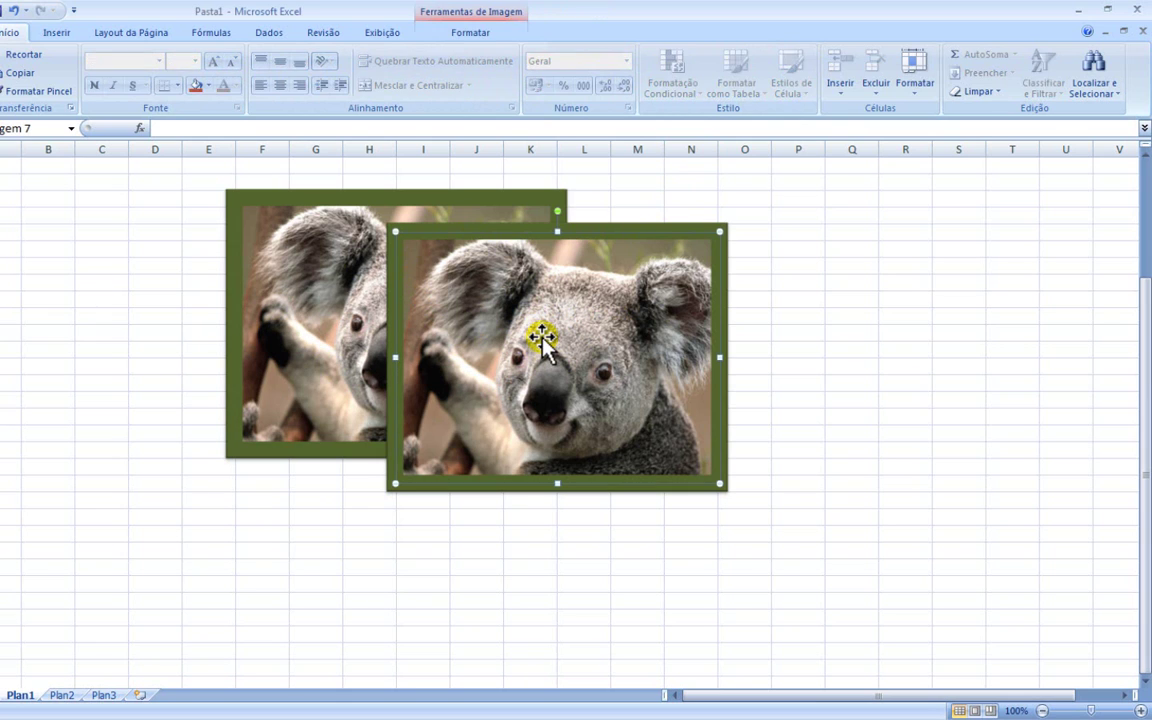
double_click(540, 338)
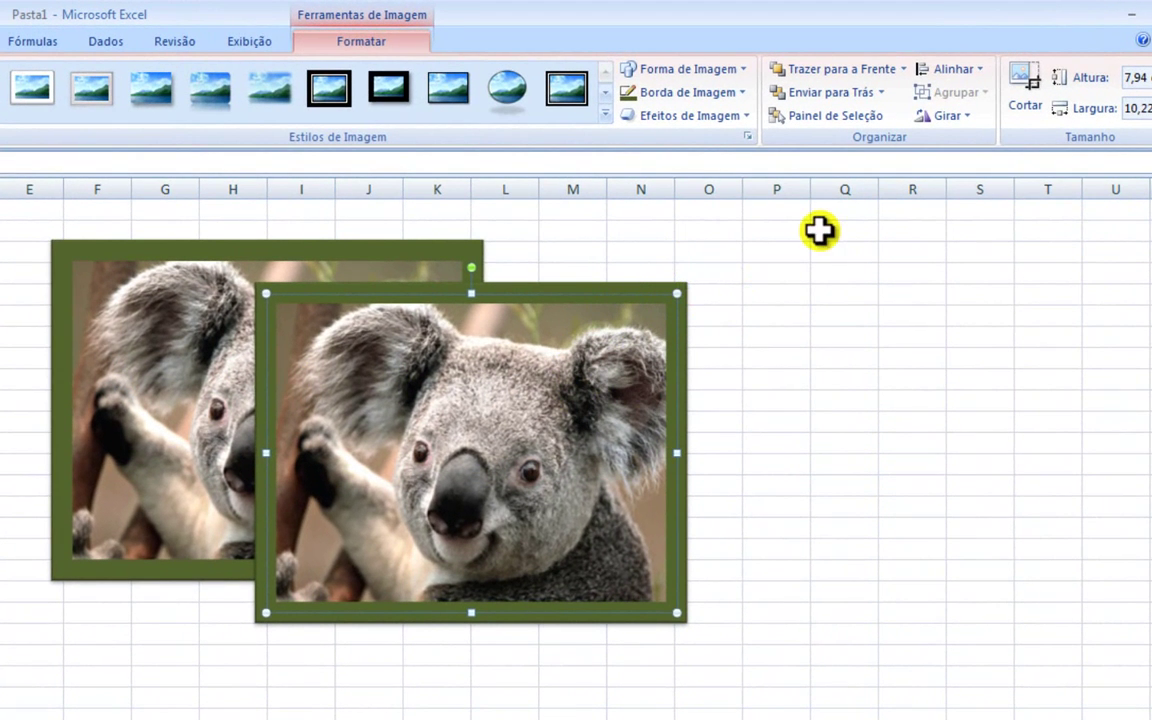
click(650, 250)
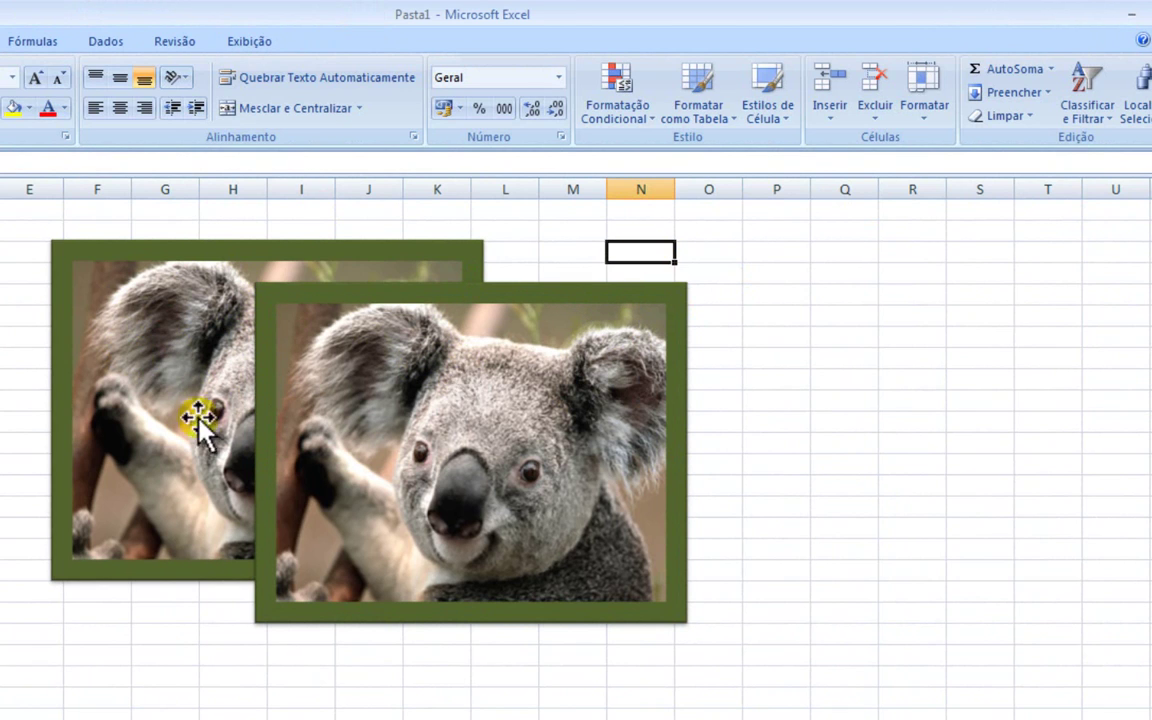
click(131, 385)
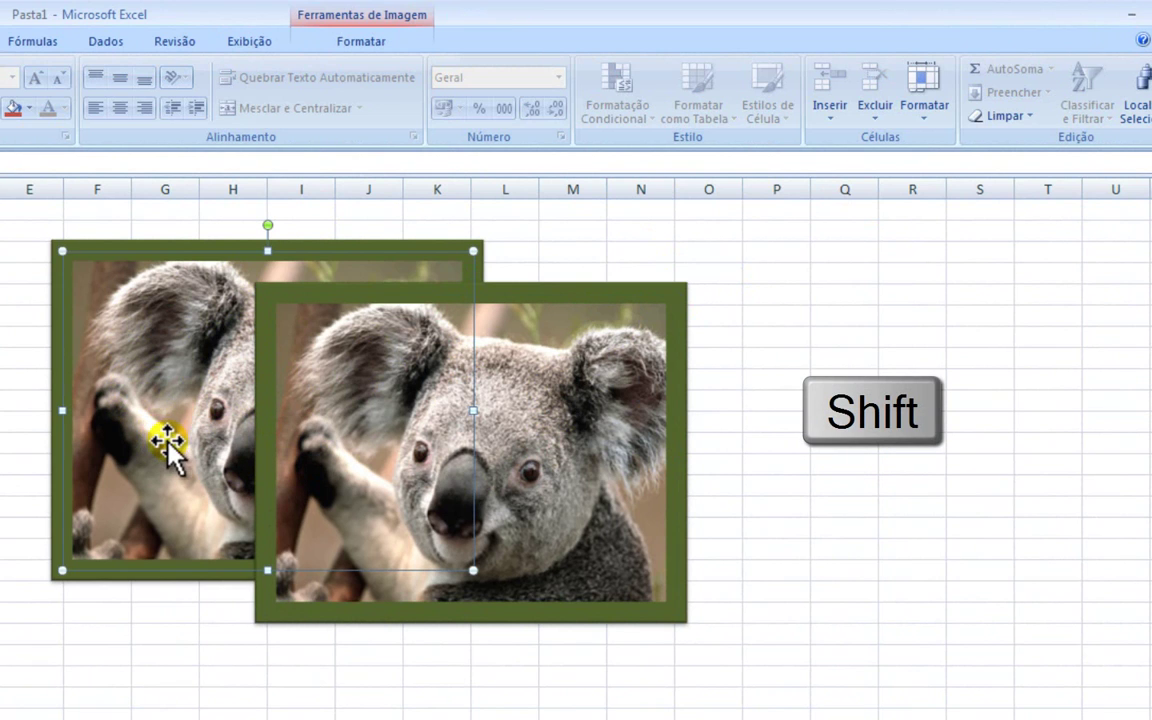
shift+click(514, 410)
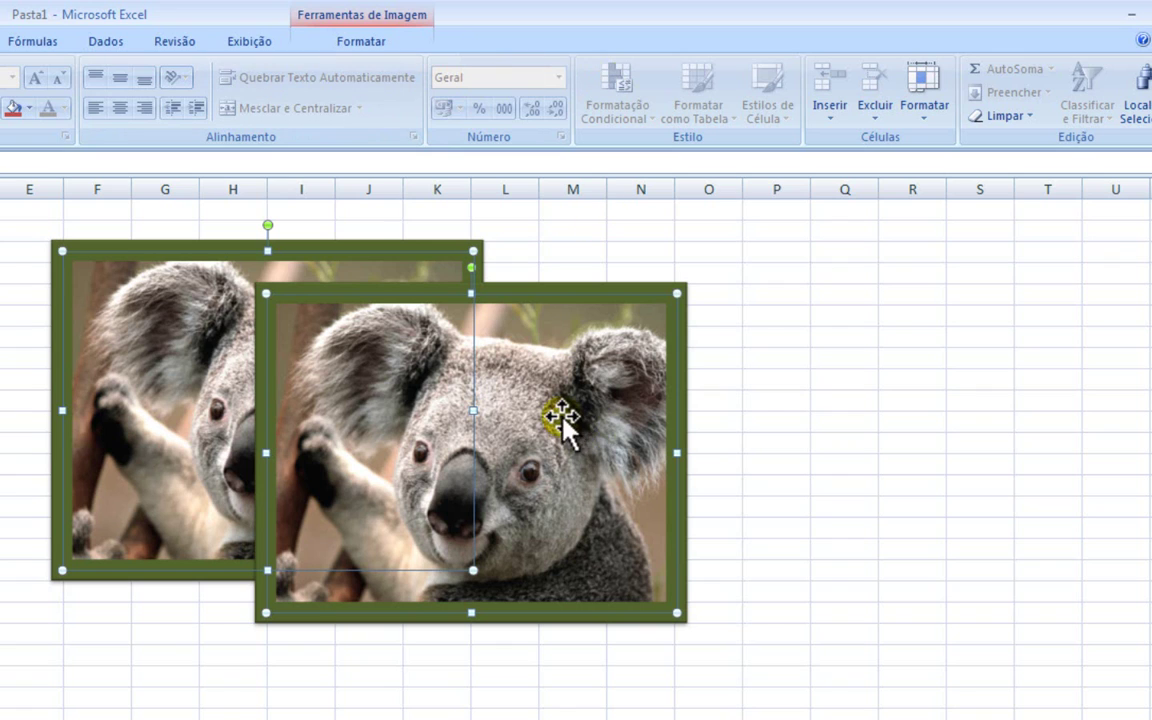
double_click(562, 415)
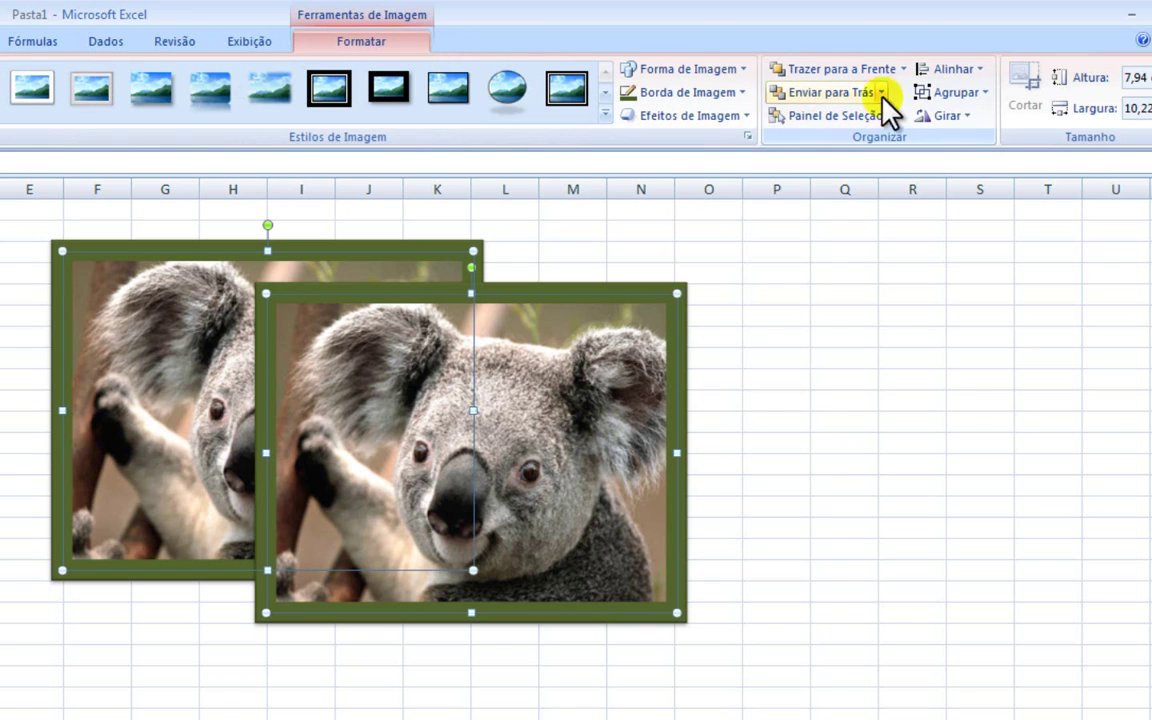
- Try aligning both pictures to the left and centering them horizontally, undoing each alignment
click(970, 69)
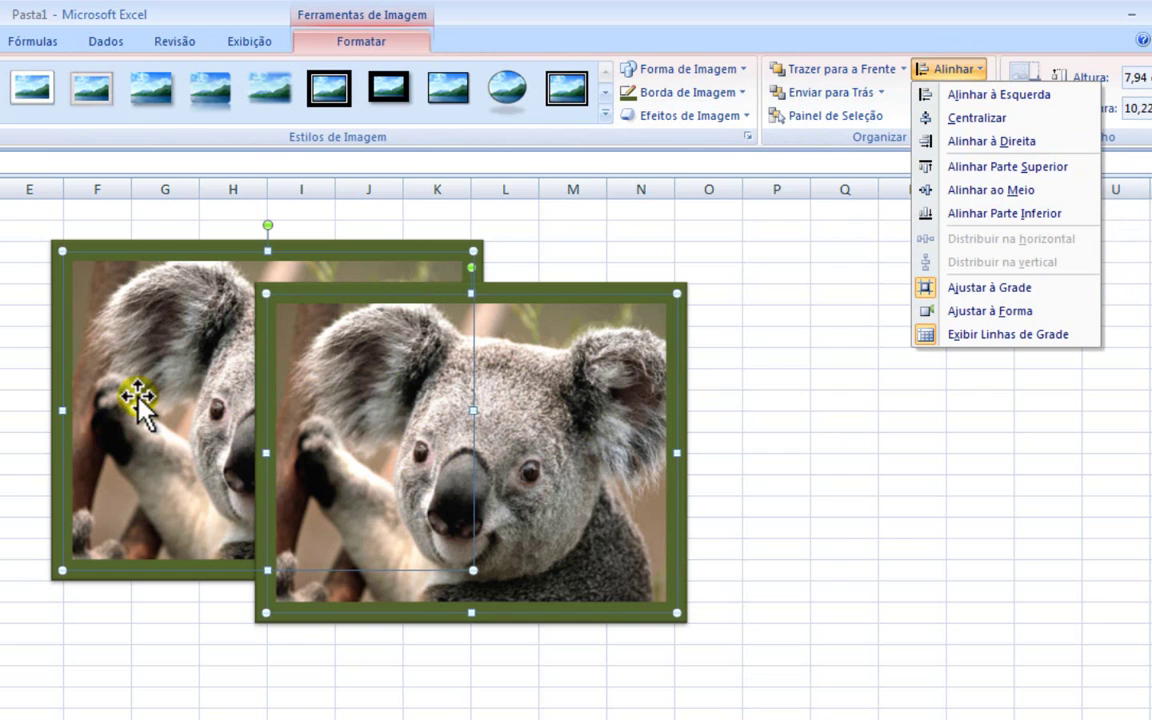
click(998, 97)
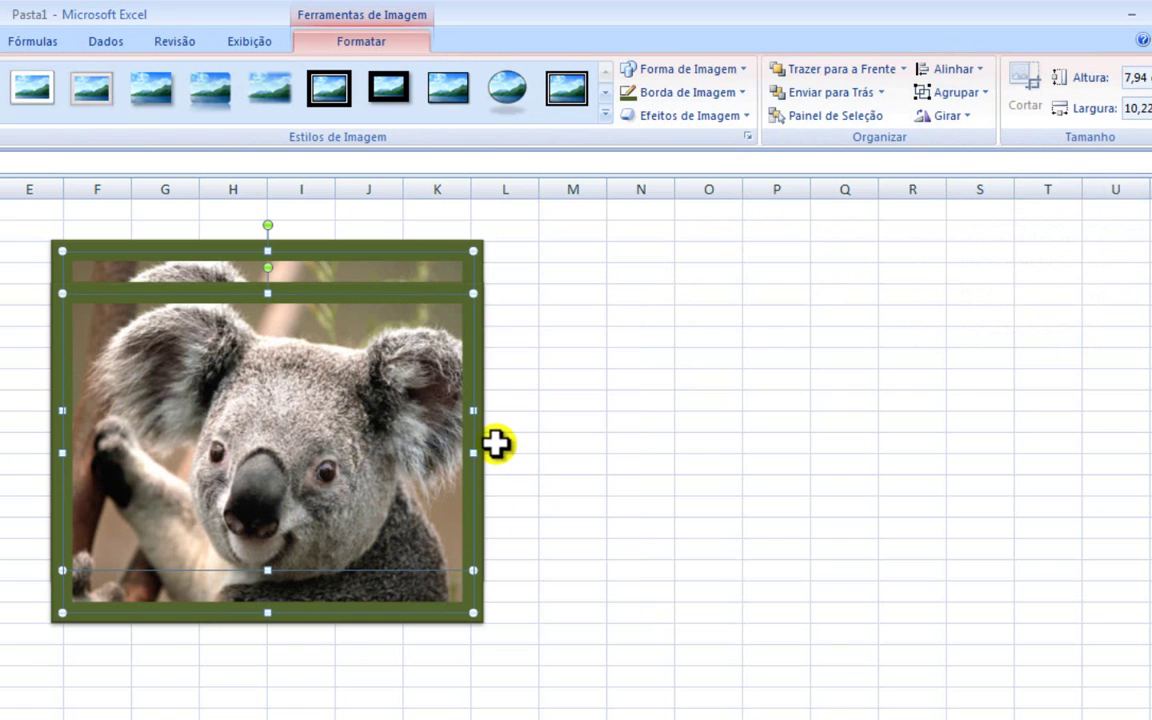
key(ctrl+z)
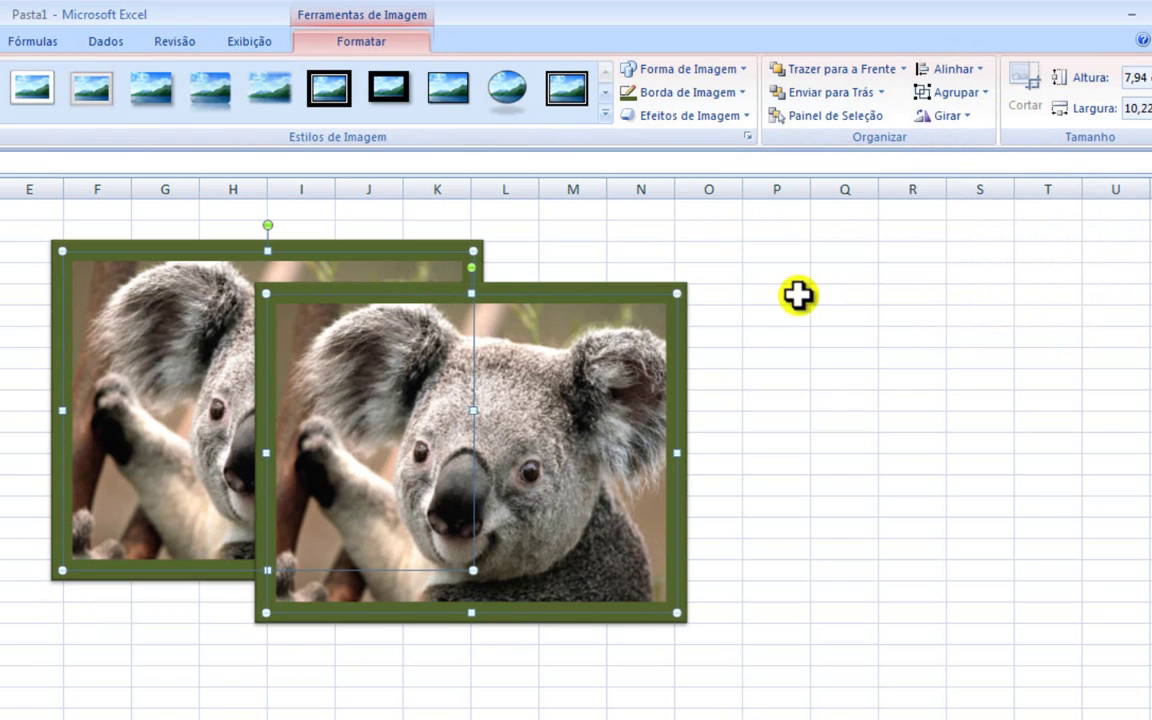
click(982, 70)
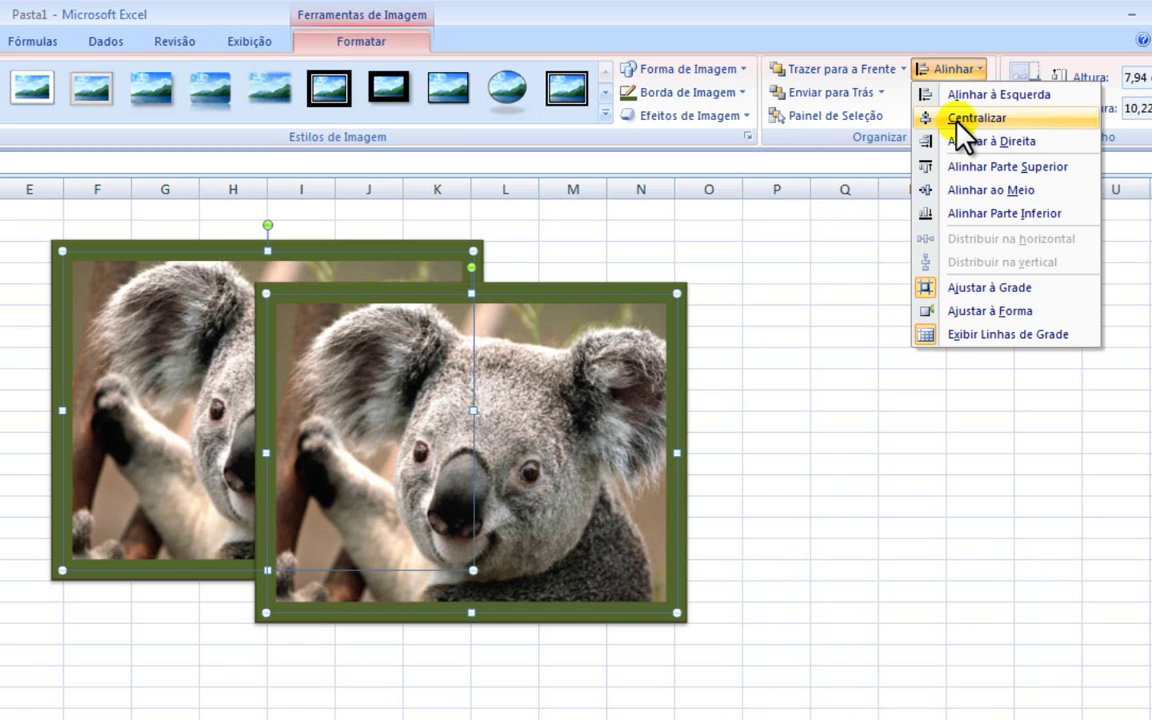
click(956, 121)
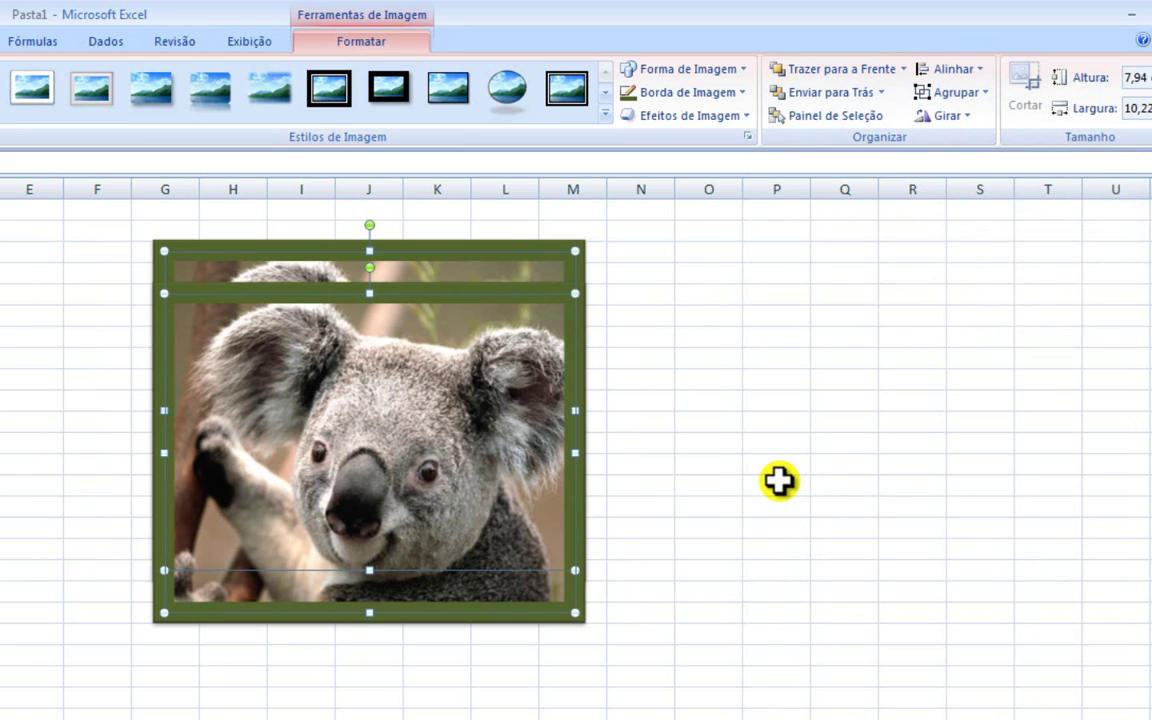
key(ctrl+z)
- Try aligning the top edges of both pictures, and undo the alignment
click(966, 73)
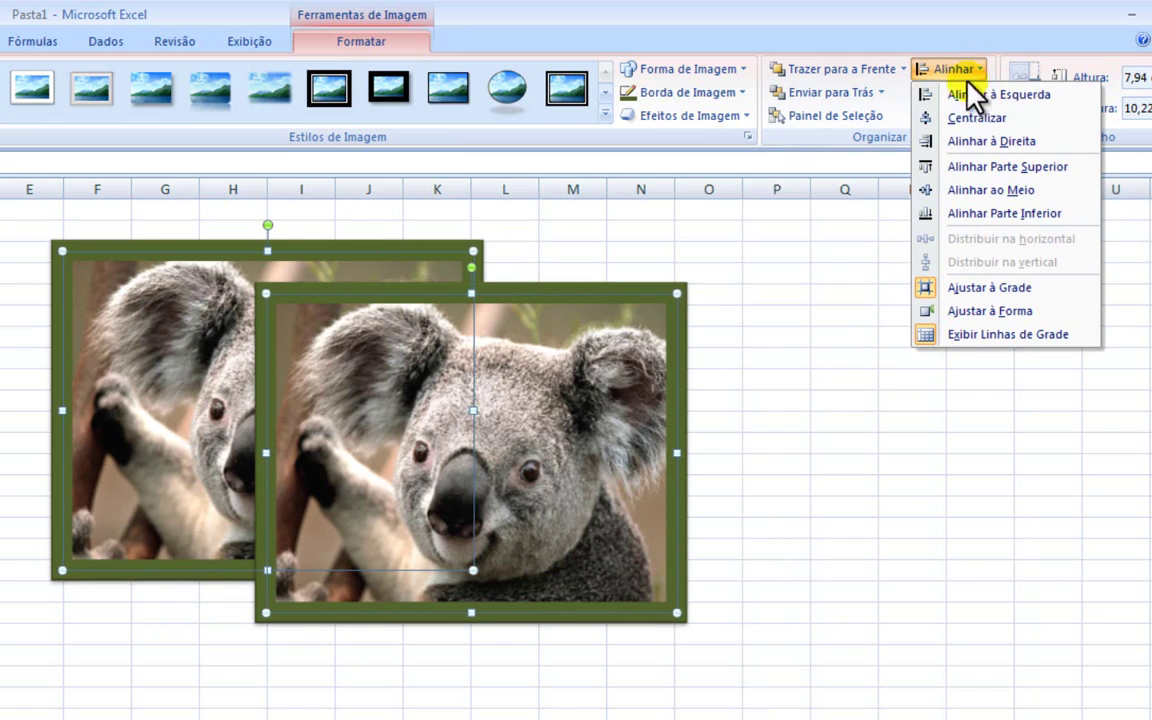
click(979, 180)
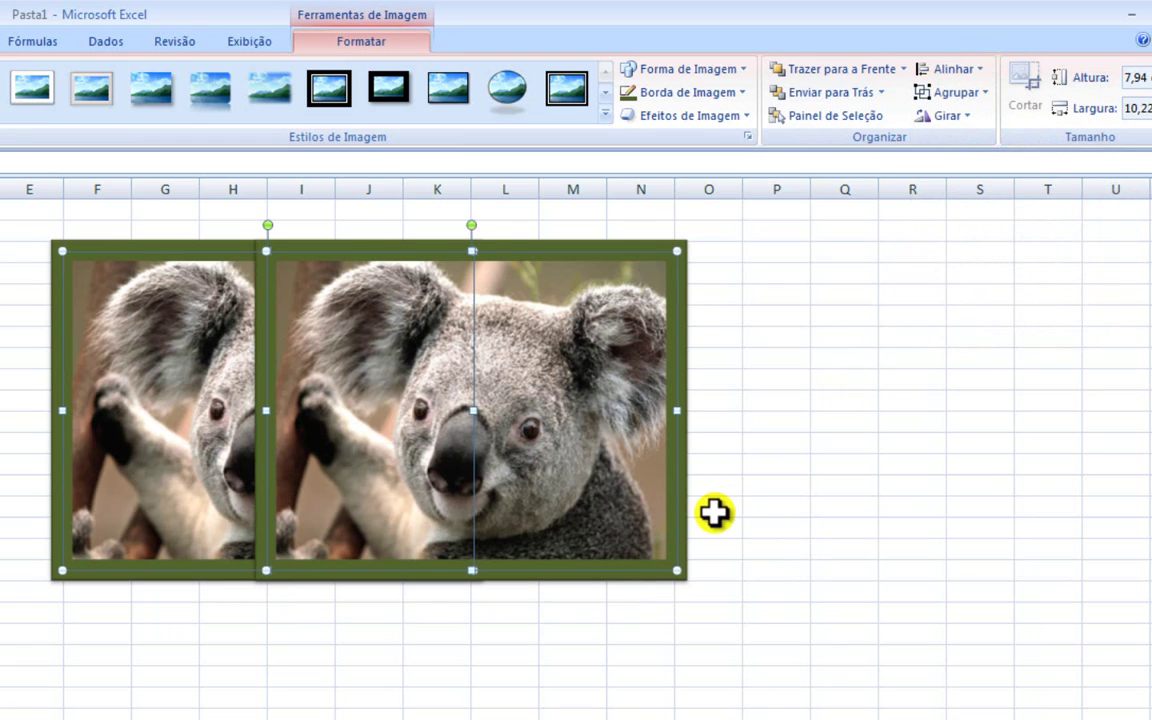
key(ctrl+z)
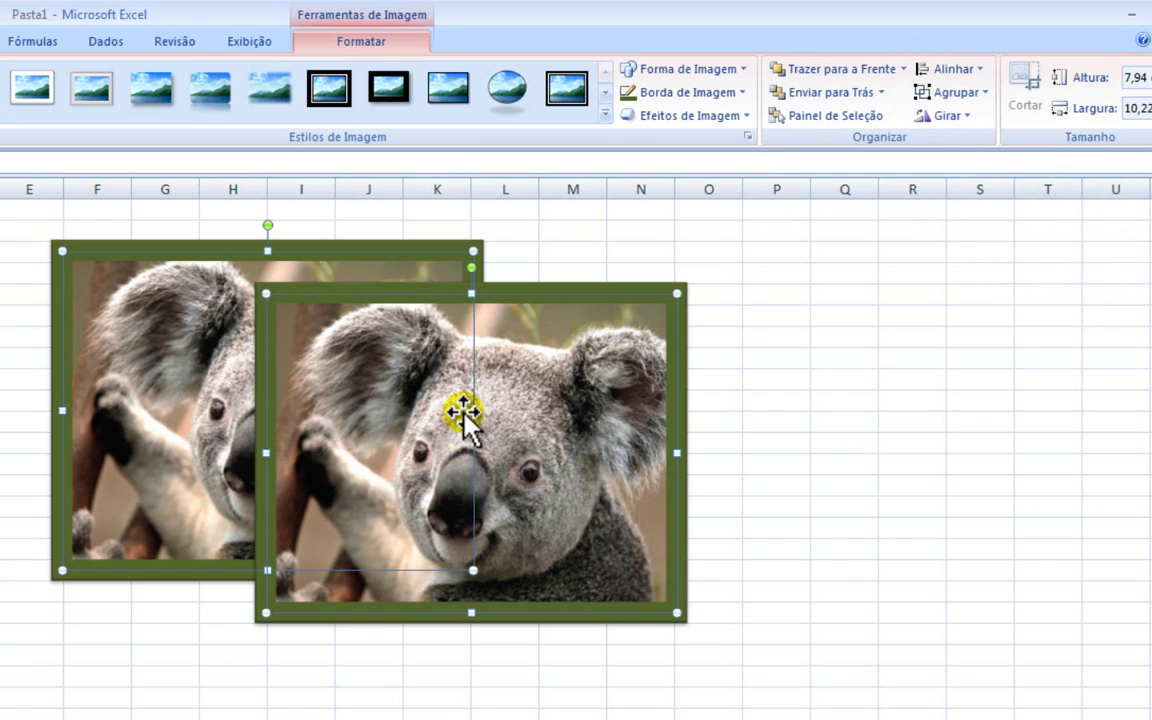
- Select only the front koala picture and shrink it slightly to about 7.89 by 10.16 cm
click(753, 417)
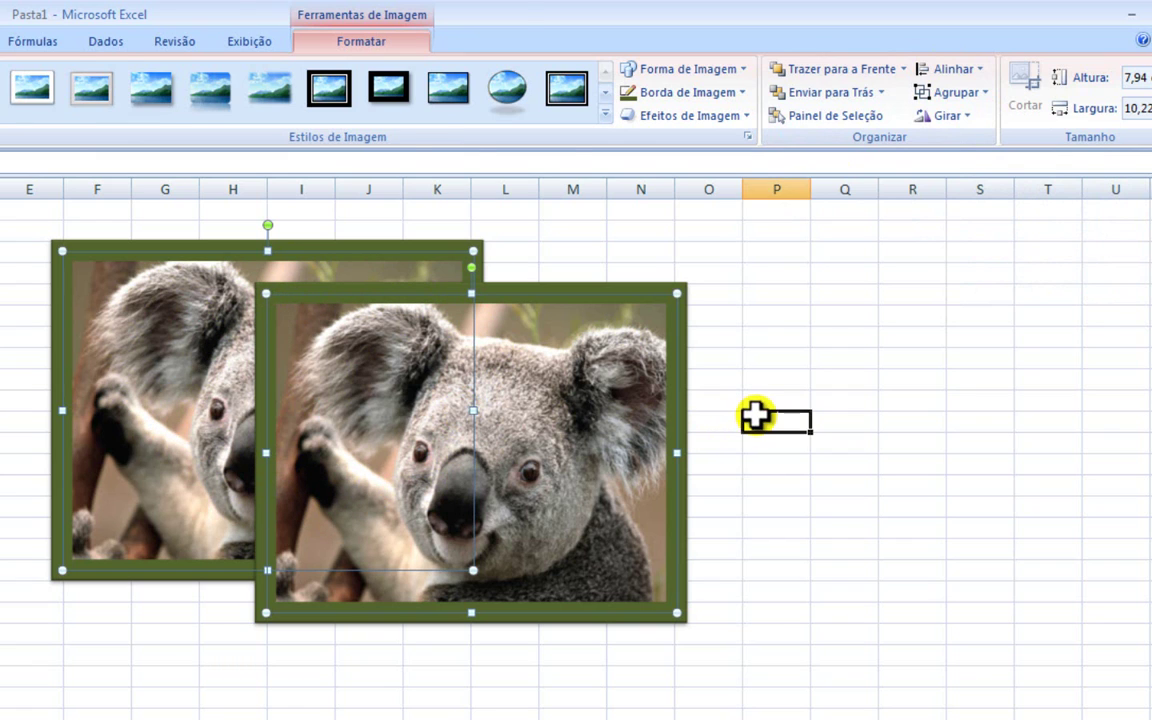
click(491, 518)
click(491, 518)
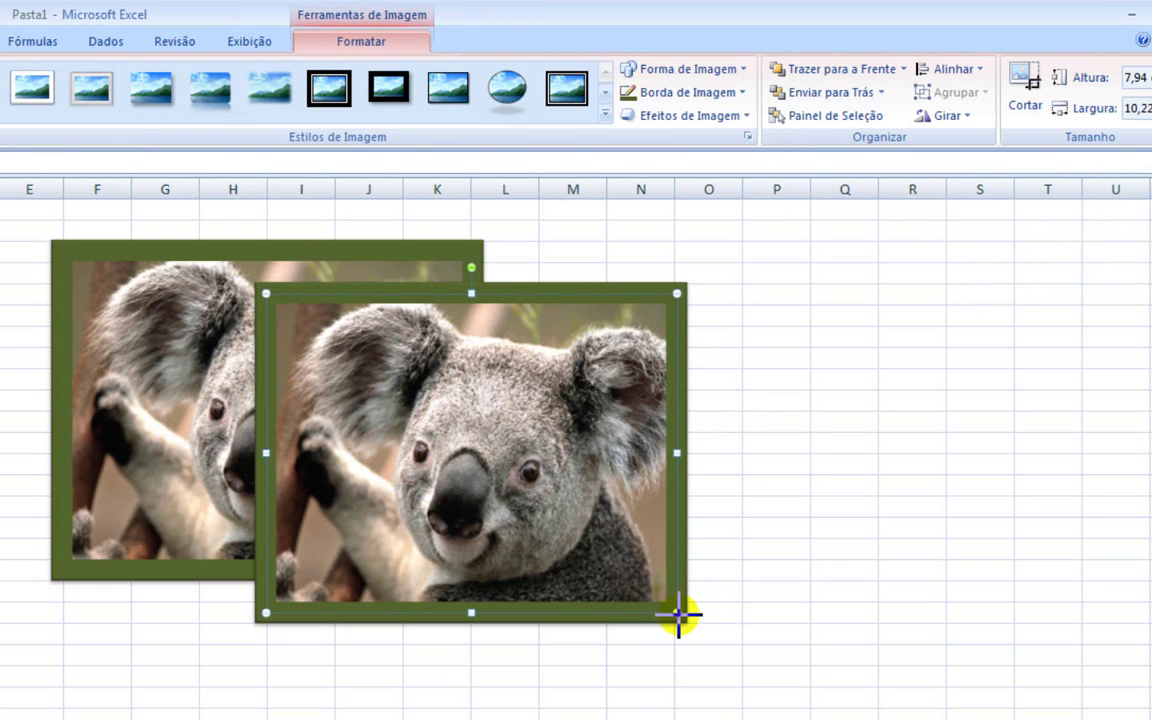
drag(677, 612, 652, 577)
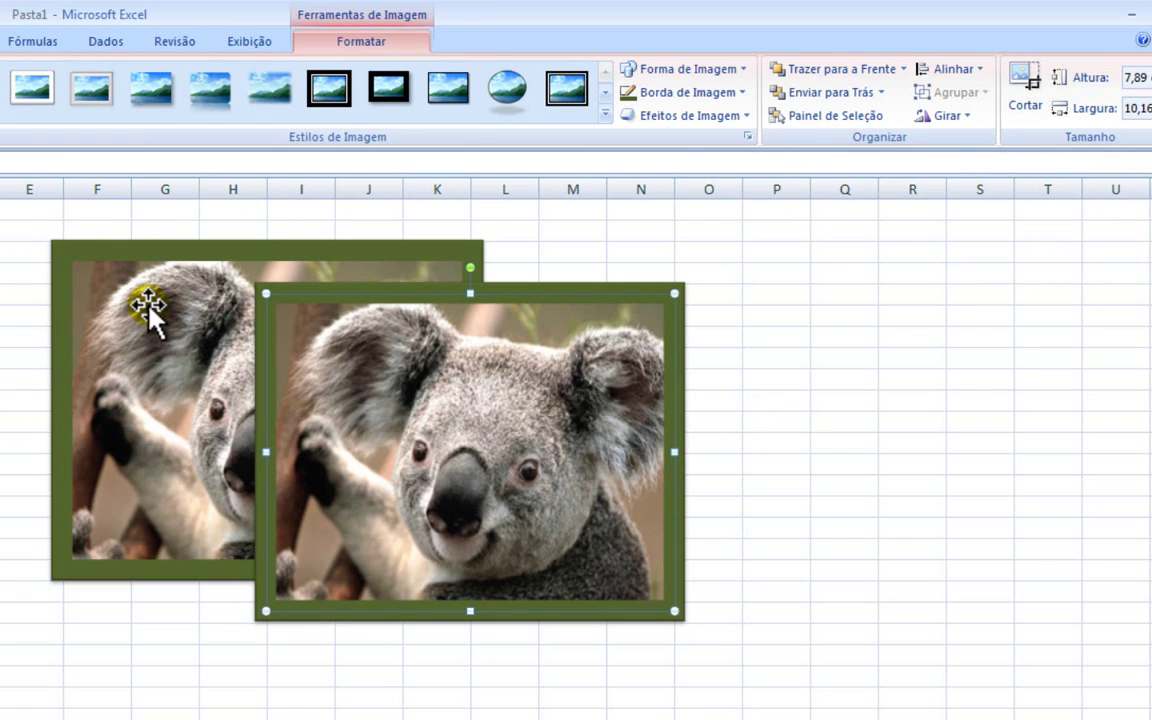
- Group the two koala pictures into one object and reduce the group's height to about 8.73 cm
click(152, 352)
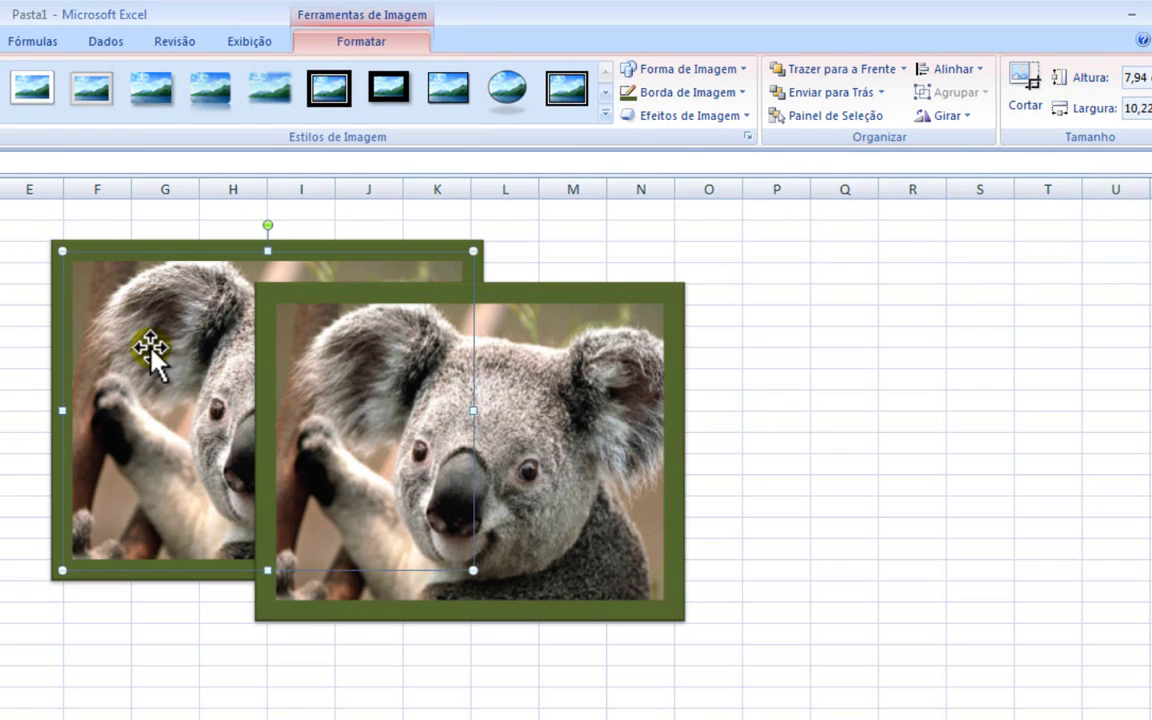
shift+click(535, 404)
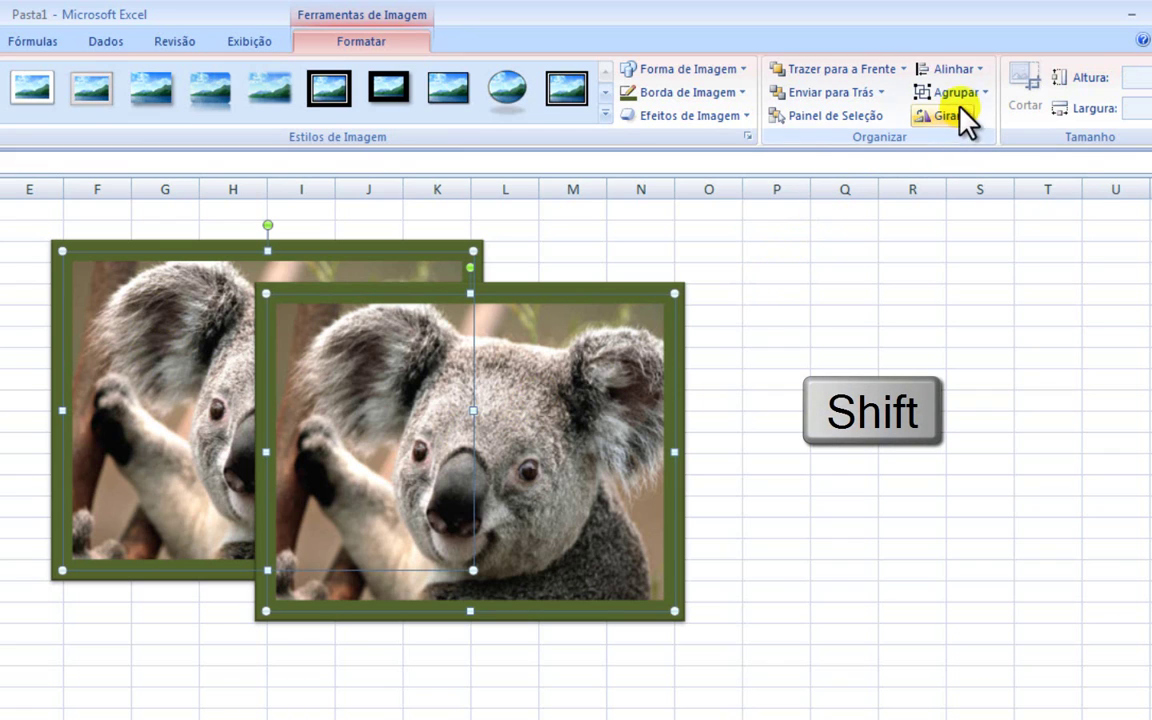
click(983, 94)
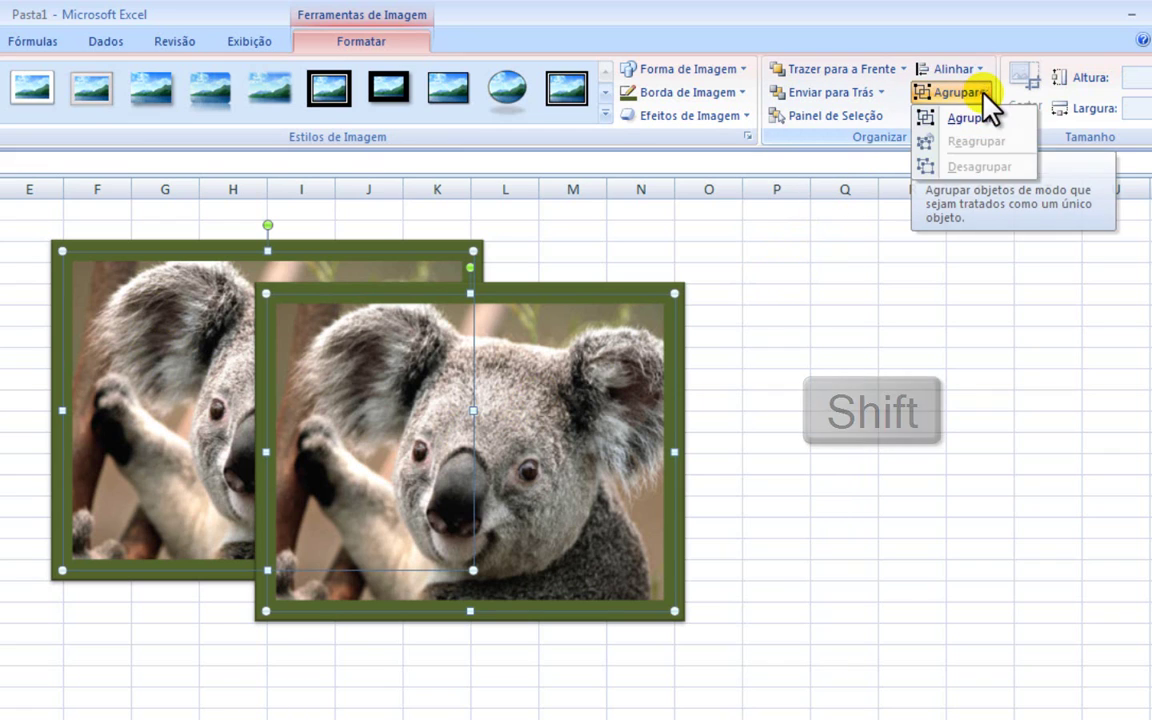
click(966, 119)
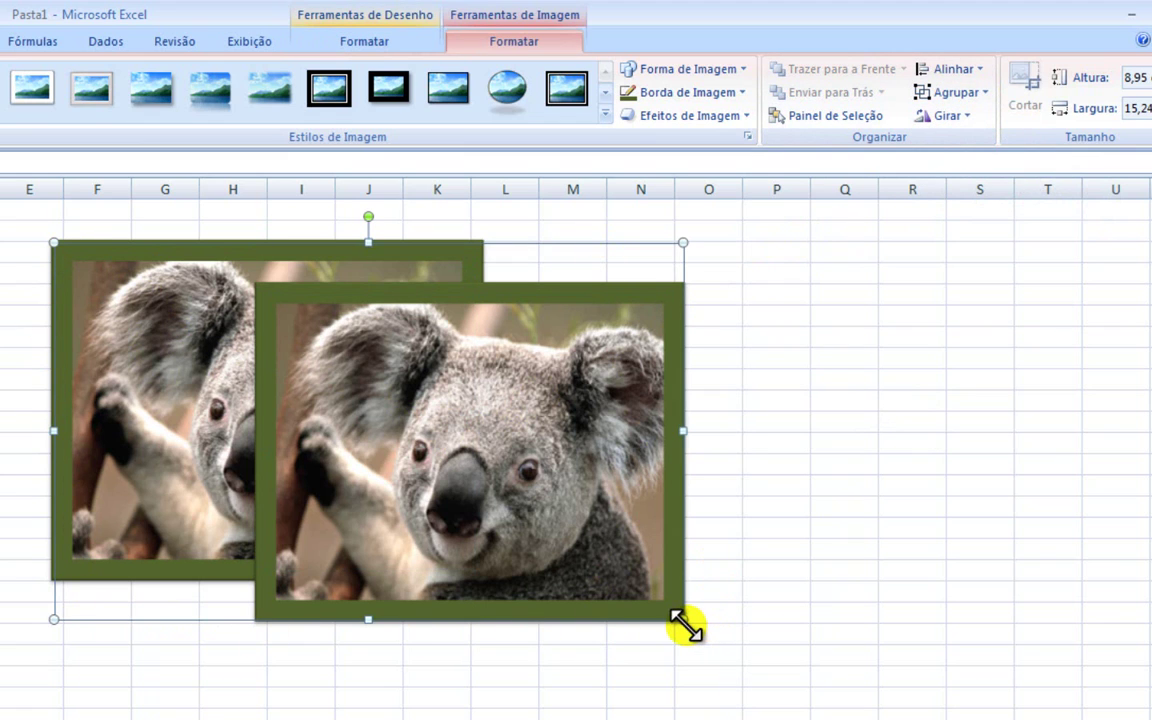
drag(630, 609, 736, 570)
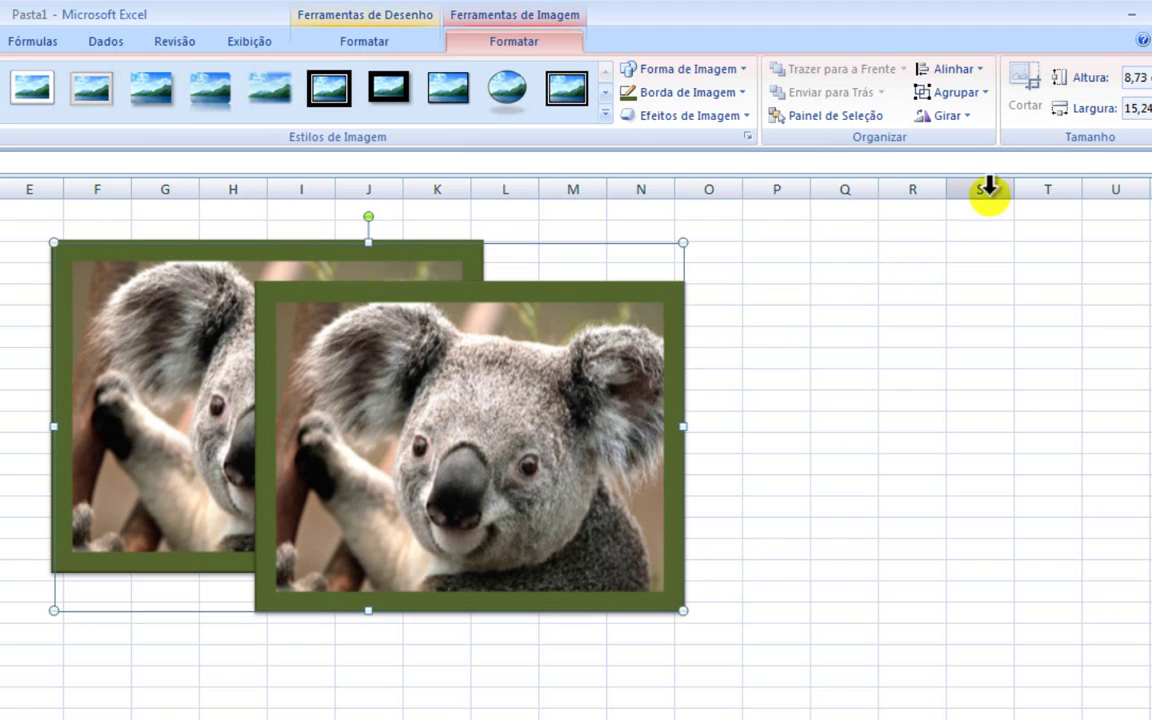
- Display the rotation and flip options for the grouped pictures, and move the group about three rows down
click(953, 120)
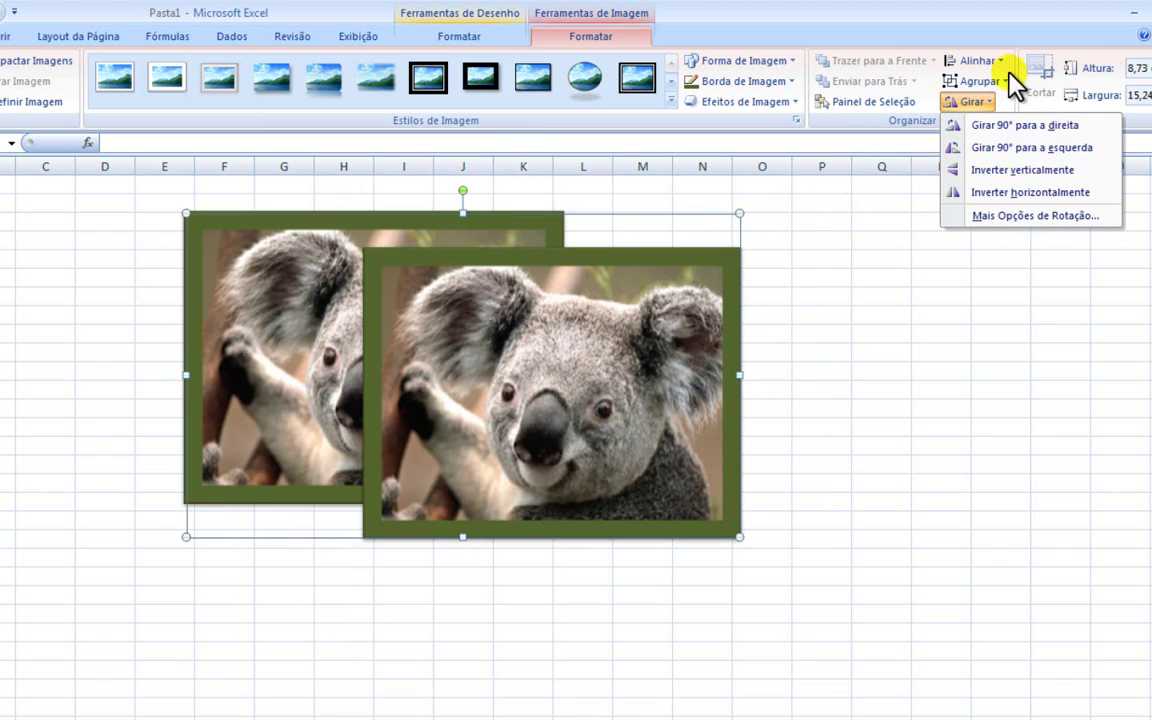
key(Escape)
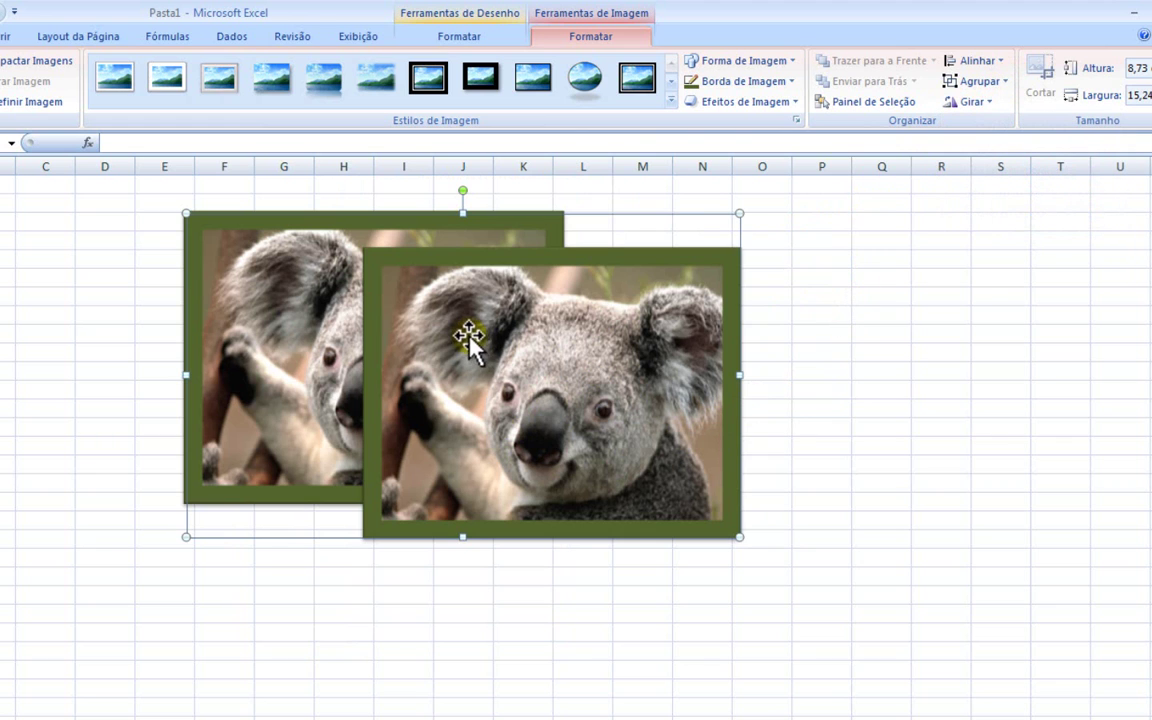
drag(474, 351, 498, 376)
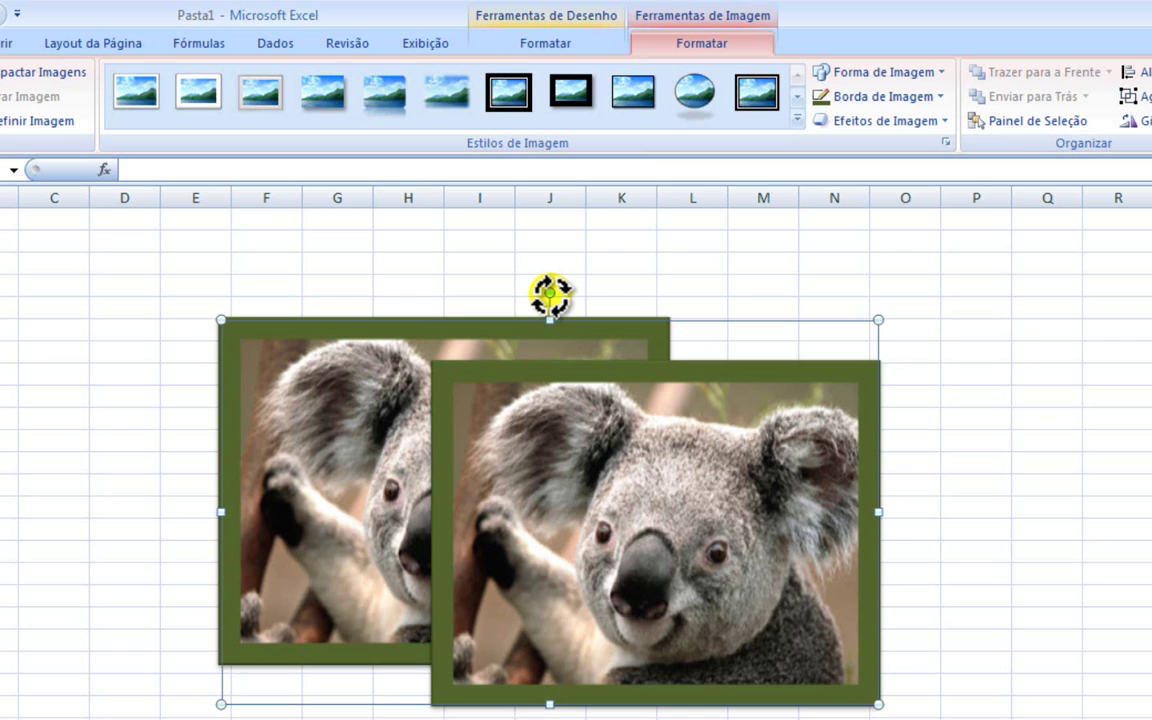
- Rotate the grouped pictures freely to different angles and return the group to its upright position
drag(550, 293, 471, 438)
drag(376, 350, 590, 251)
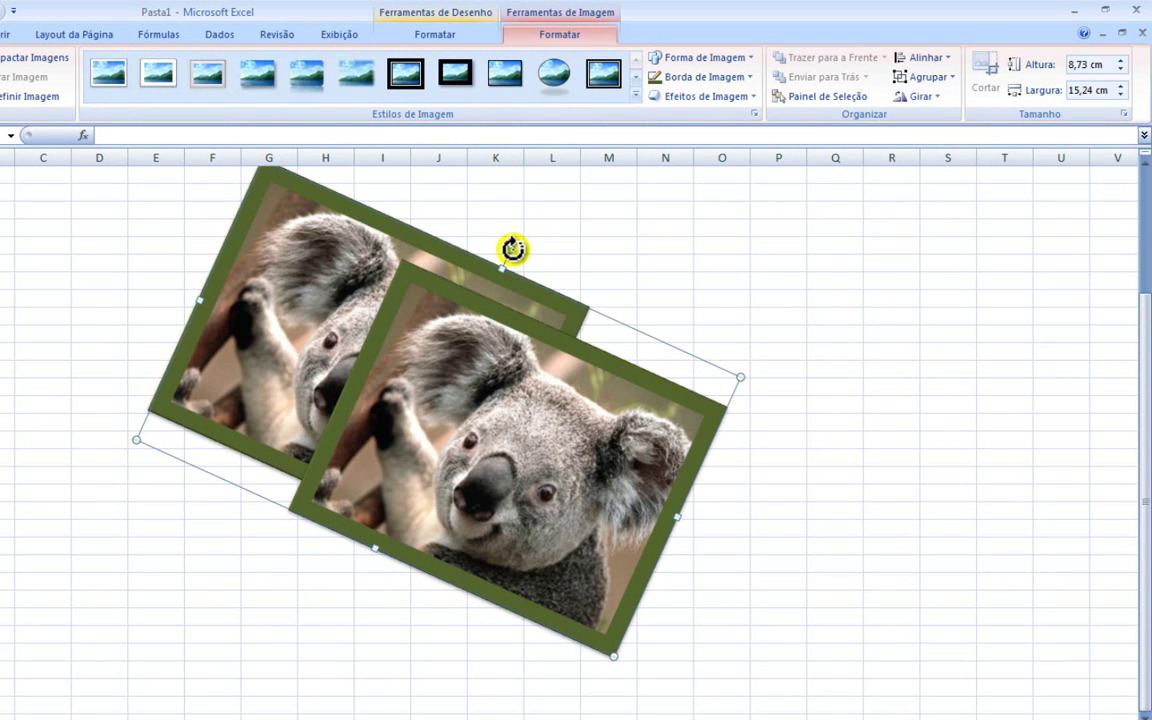
drag(509, 242, 438, 243)
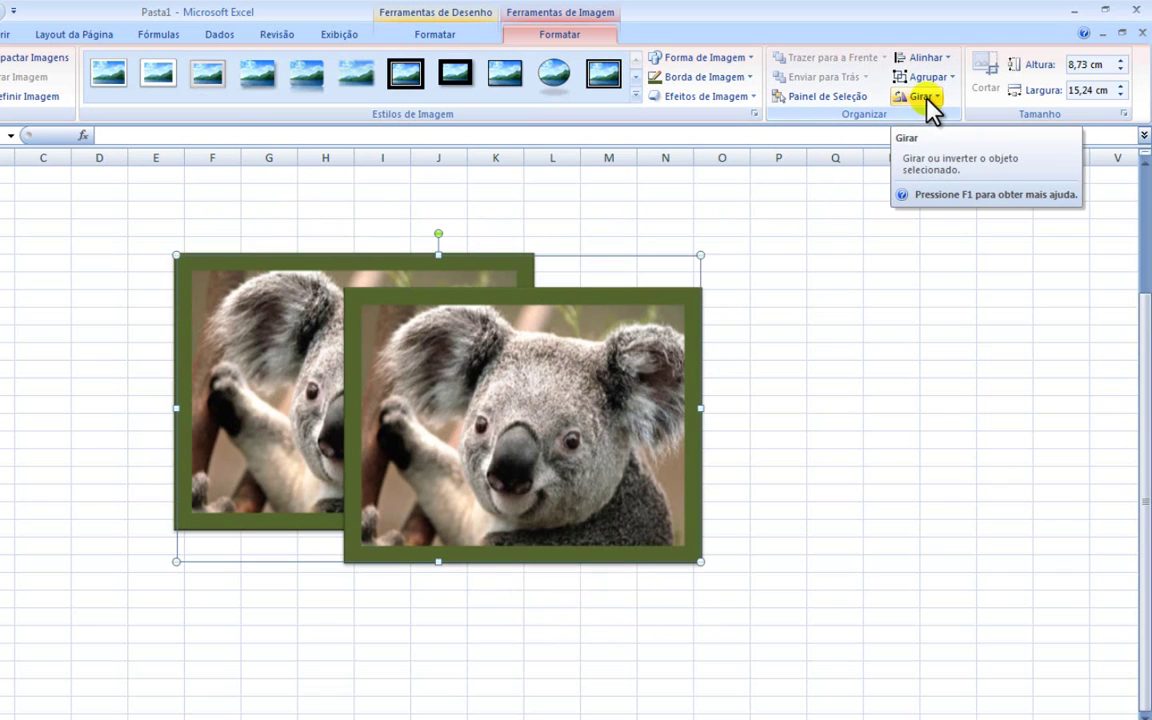
- Ungroup the koala pictures and select each one individually
click(560, 342)
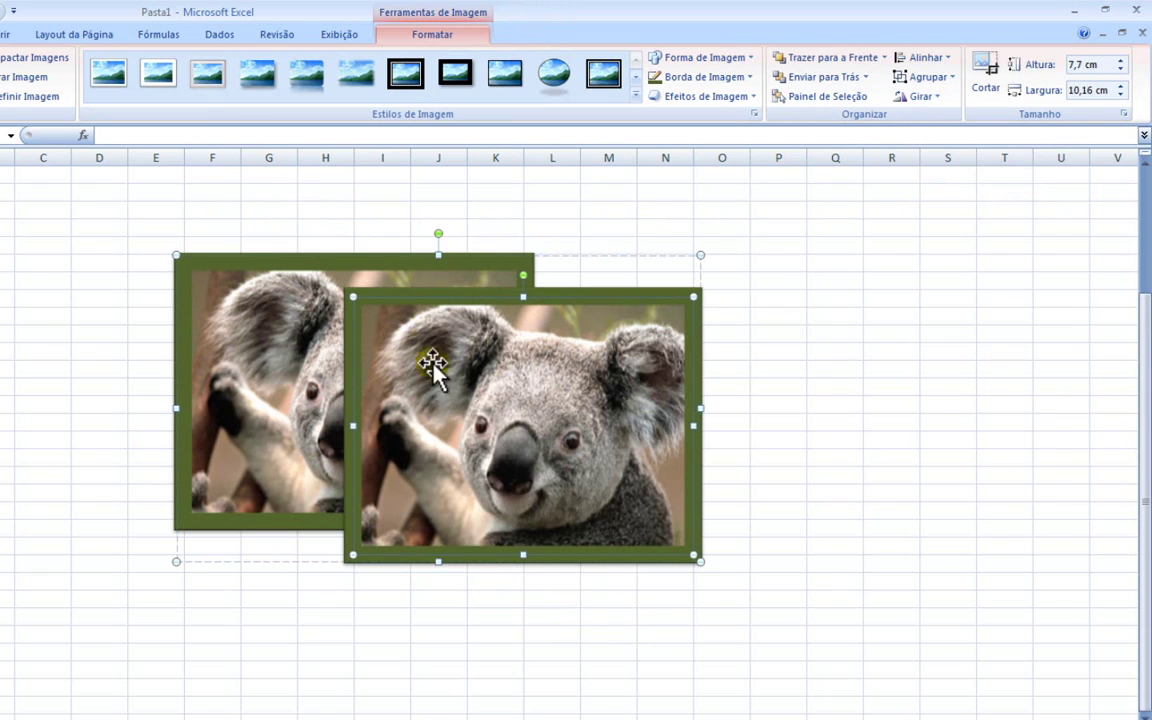
click(928, 77)
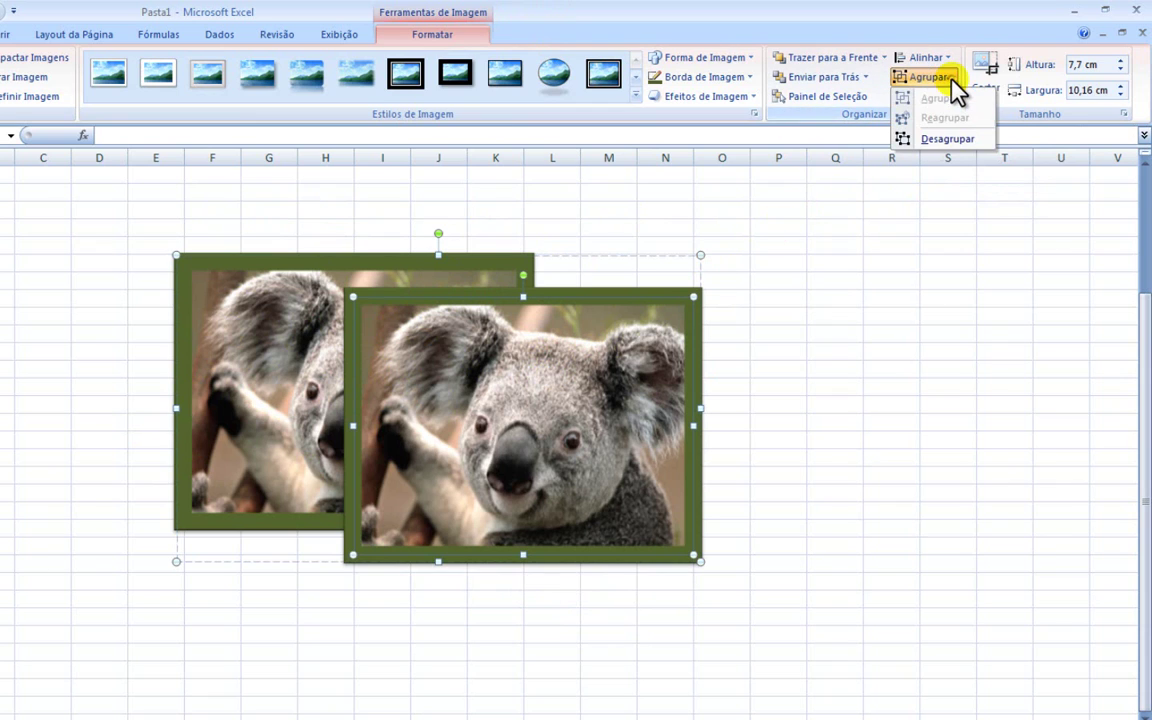
click(947, 140)
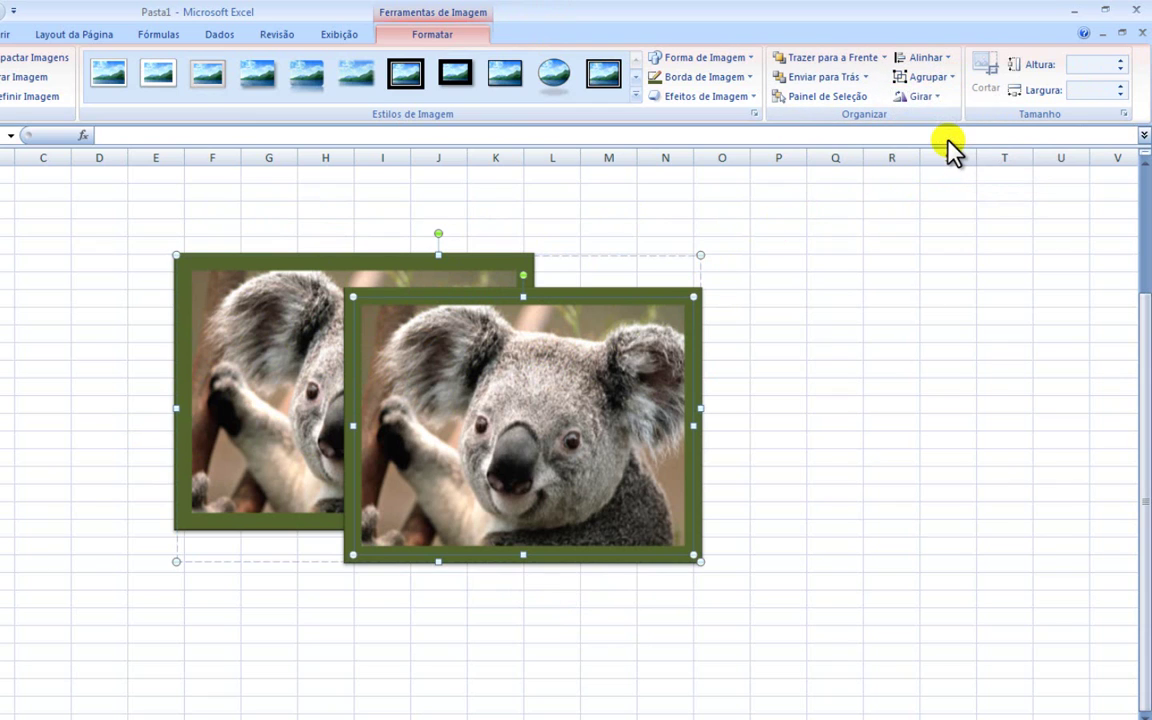
click(825, 318)
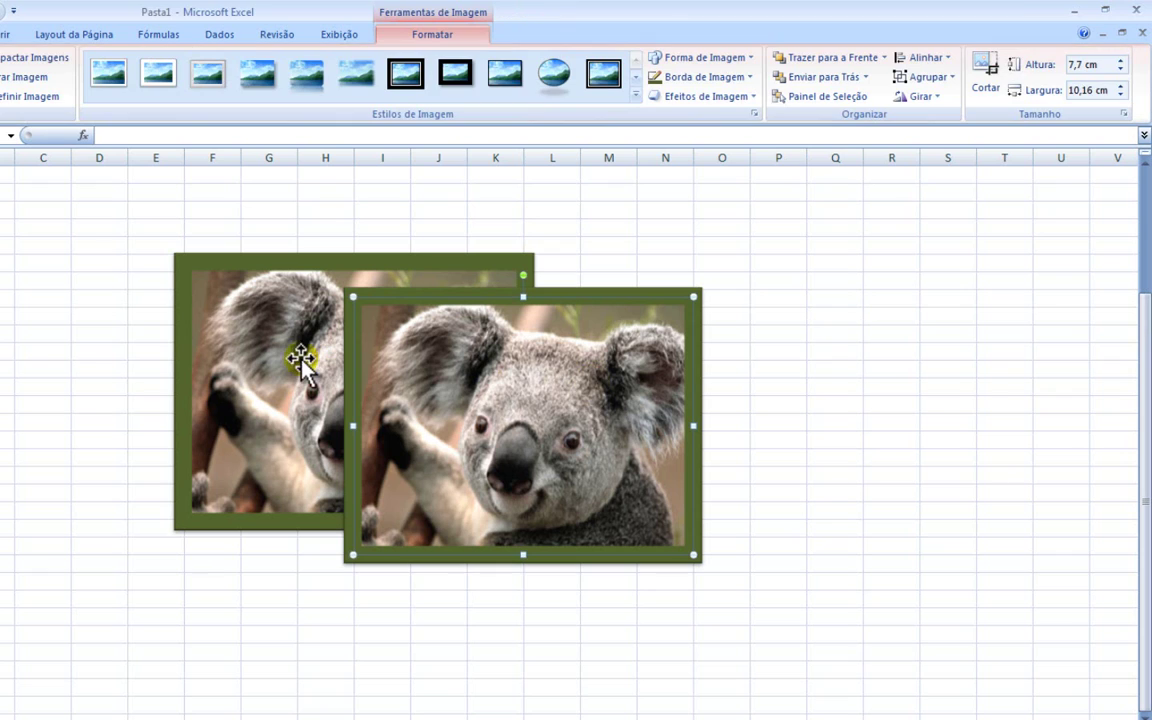
click(301, 361)
click(538, 370)
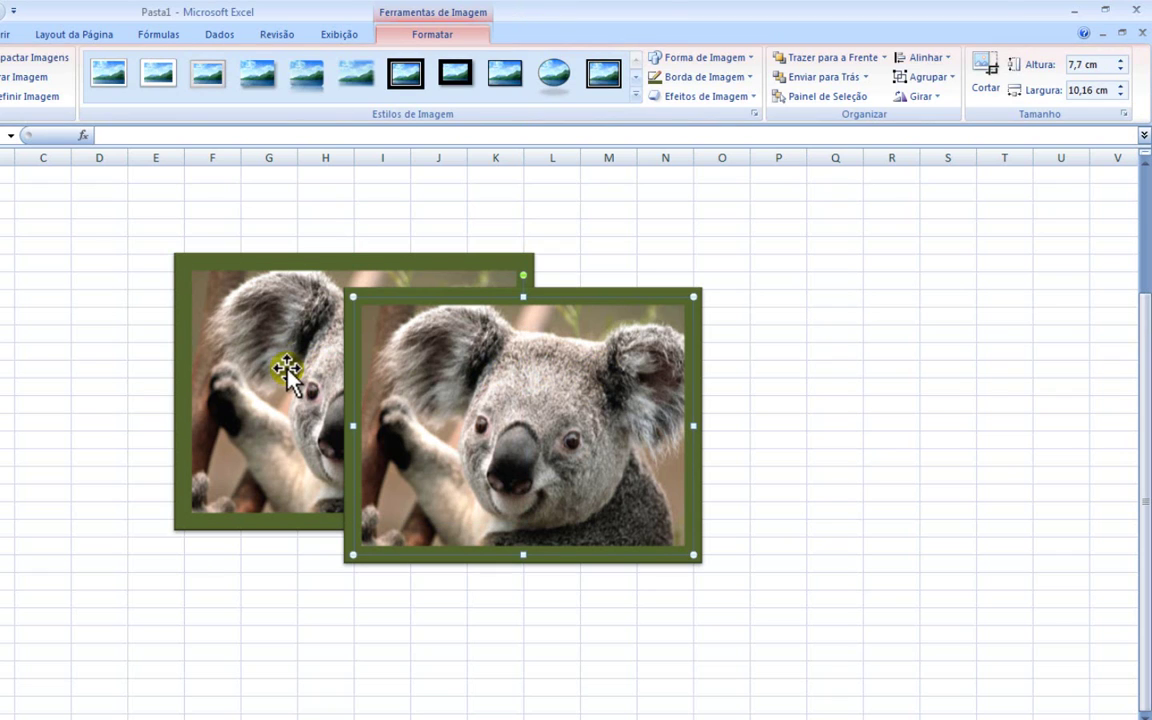
click(303, 352)
- Increase the front koala picture's height to 8.9 cm, keeping its proportions
click(503, 350)
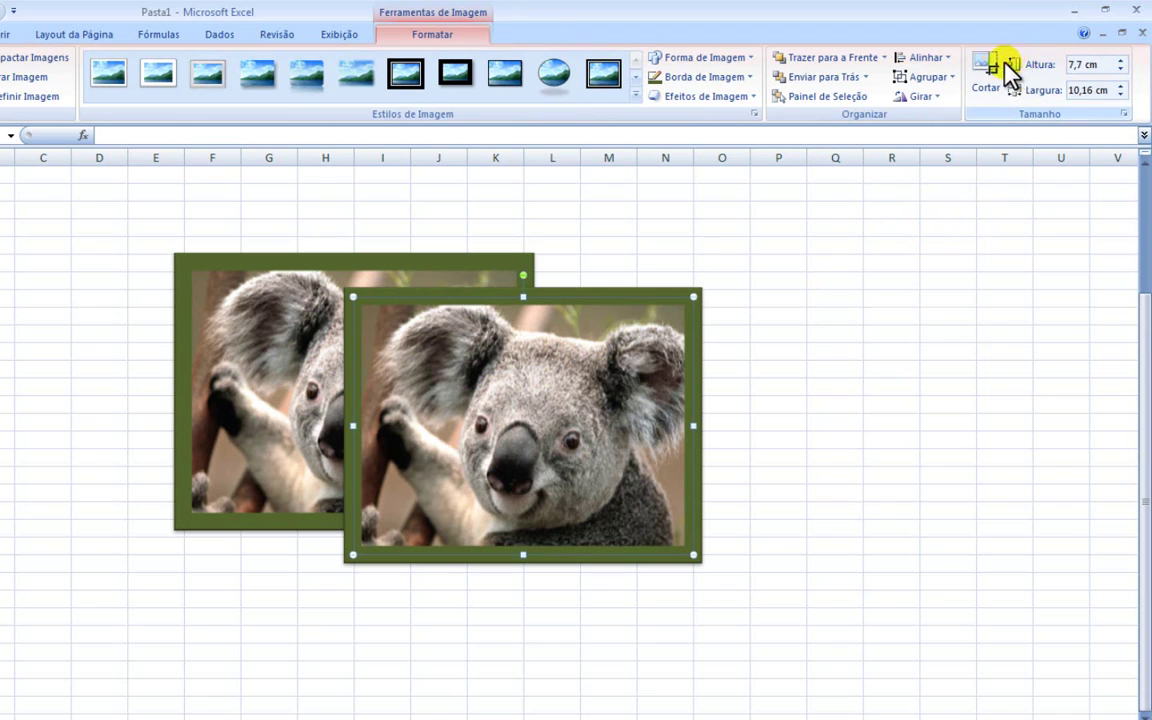
click(1122, 61)
click(1122, 61)
click(1122, 61)
click(1122, 61)
click(1122, 61)
click(1122, 61)
click(1122, 61)
click(1122, 61)
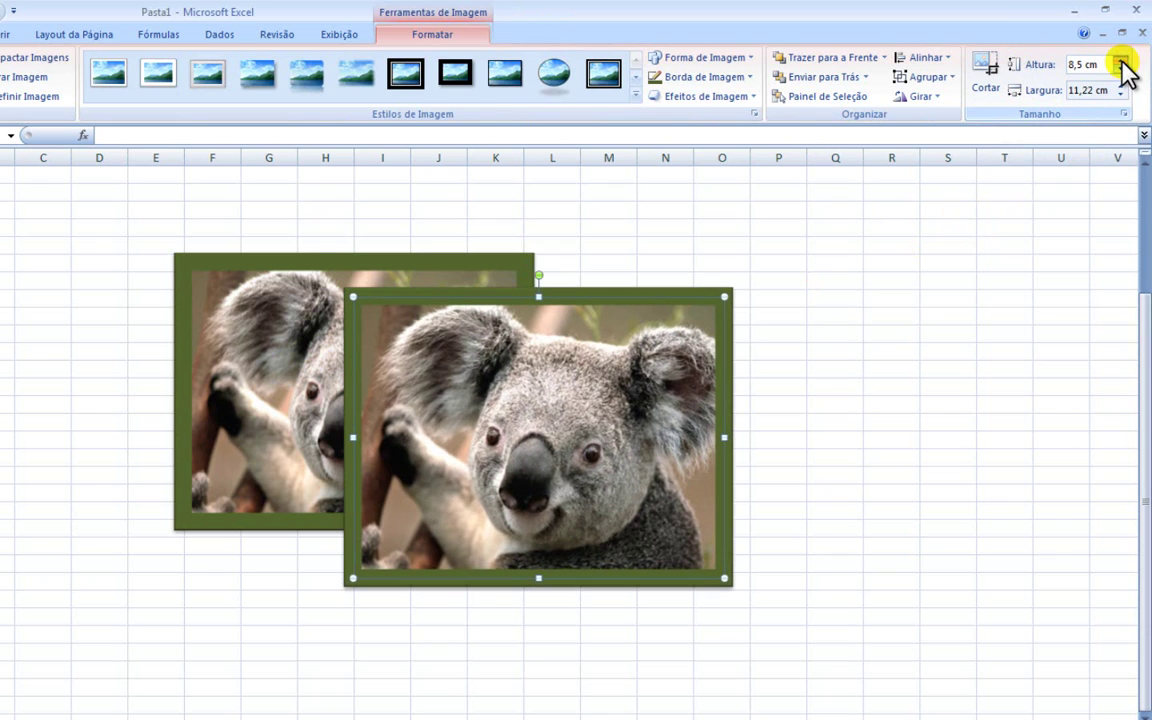
click(1122, 61)
click(1122, 61)
click(1122, 61)
click(1122, 61)
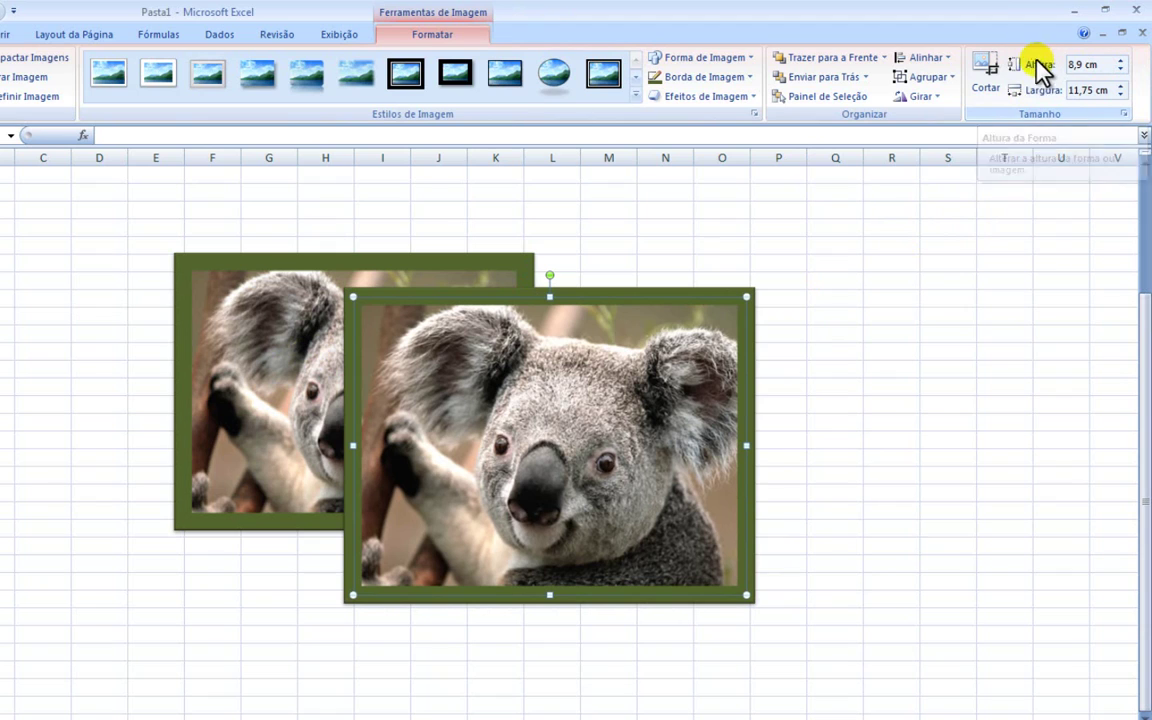
- Raise the front koala picture's height to 9.2 cm and bring it back down to 9 cm
click(1122, 61)
click(1122, 61)
click(1122, 61)
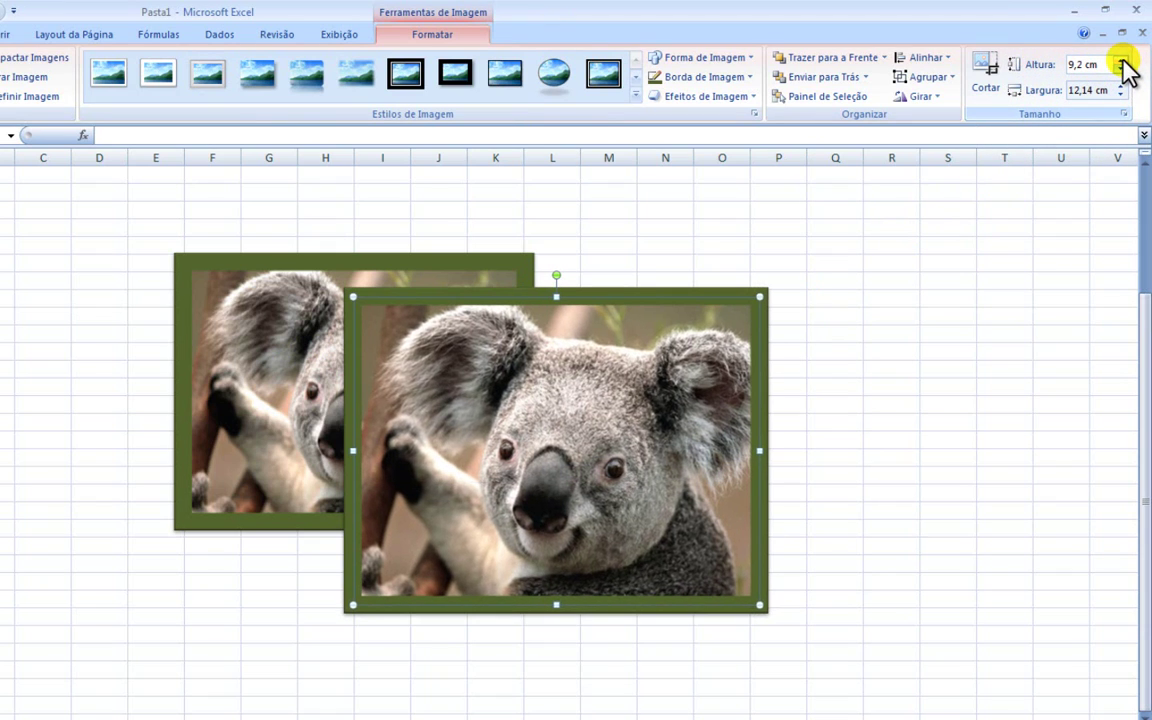
click(1122, 69)
click(1122, 69)
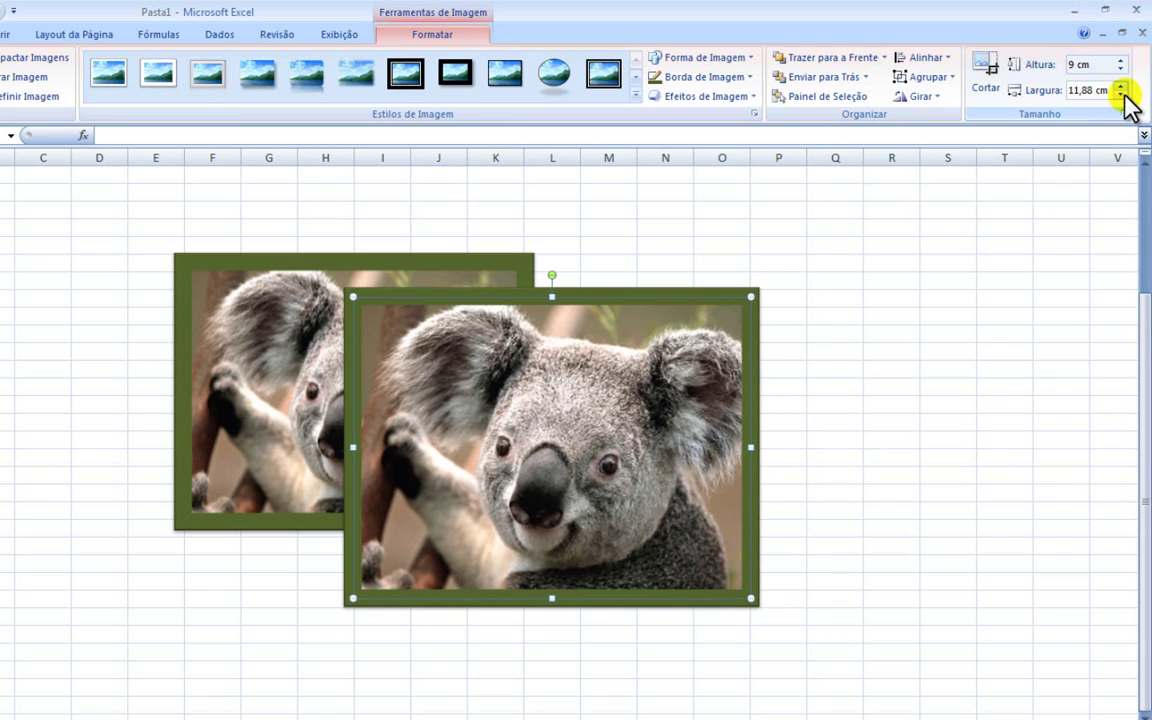
- Reduce the front koala picture's width to 11.1 cm, keeping its proportions
click(1121, 94)
click(1121, 94)
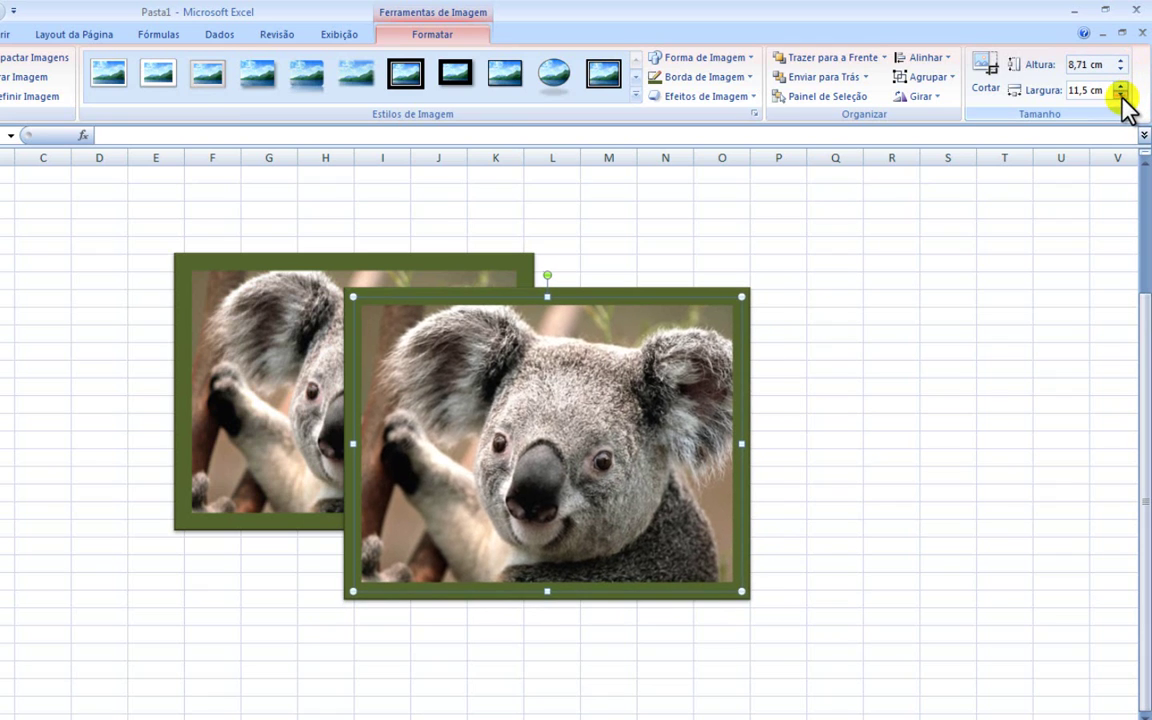
click(1121, 94)
click(1121, 94)
click(1121, 94)
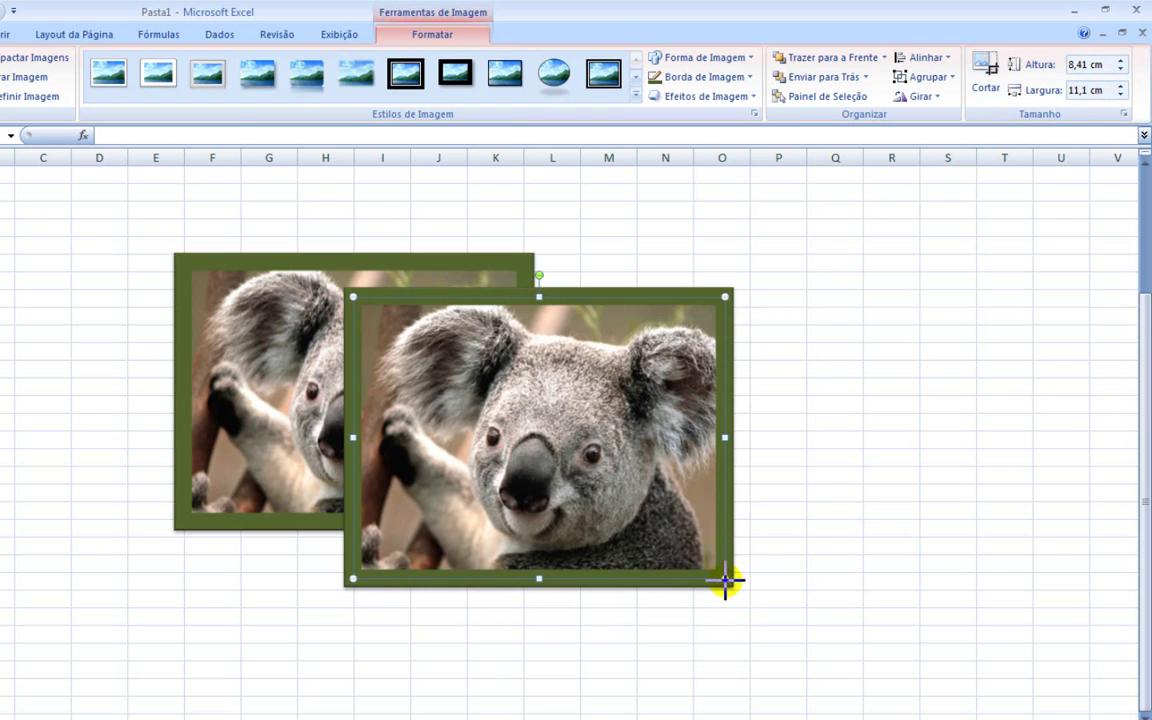
- Shrink the front koala picture freehand to about 7.7 by 10.16 cm and place it level beside the other koala picture
drag(725, 580, 705, 540)
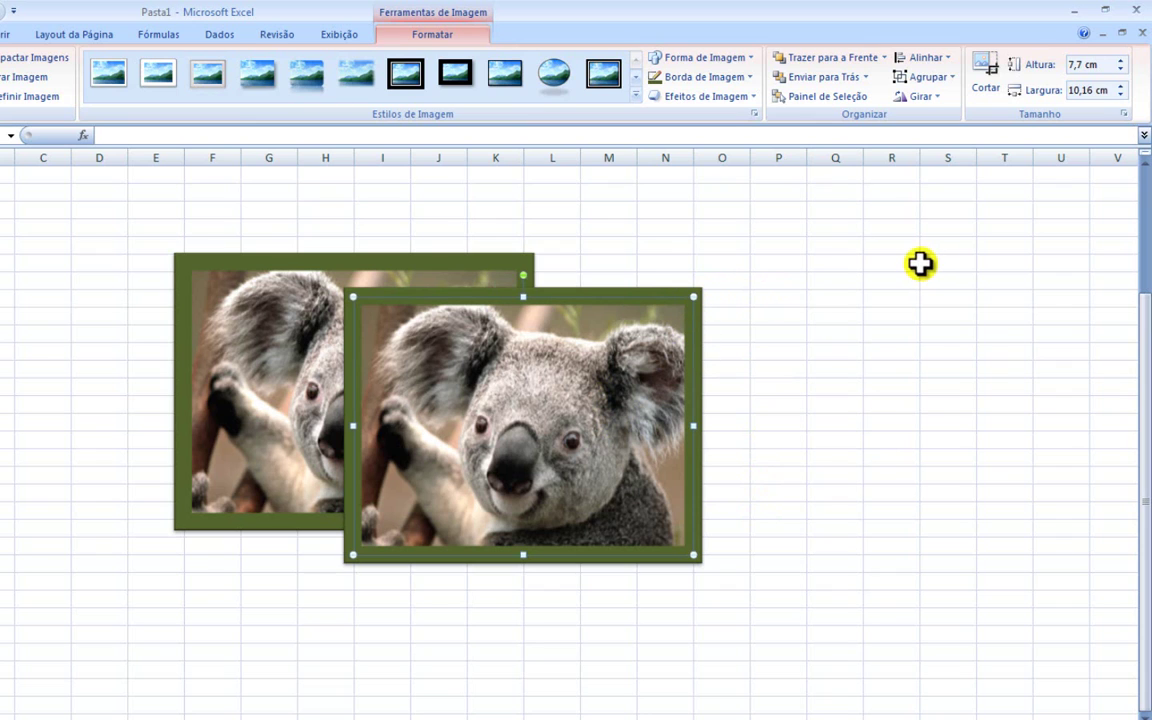
drag(481, 429, 669, 396)
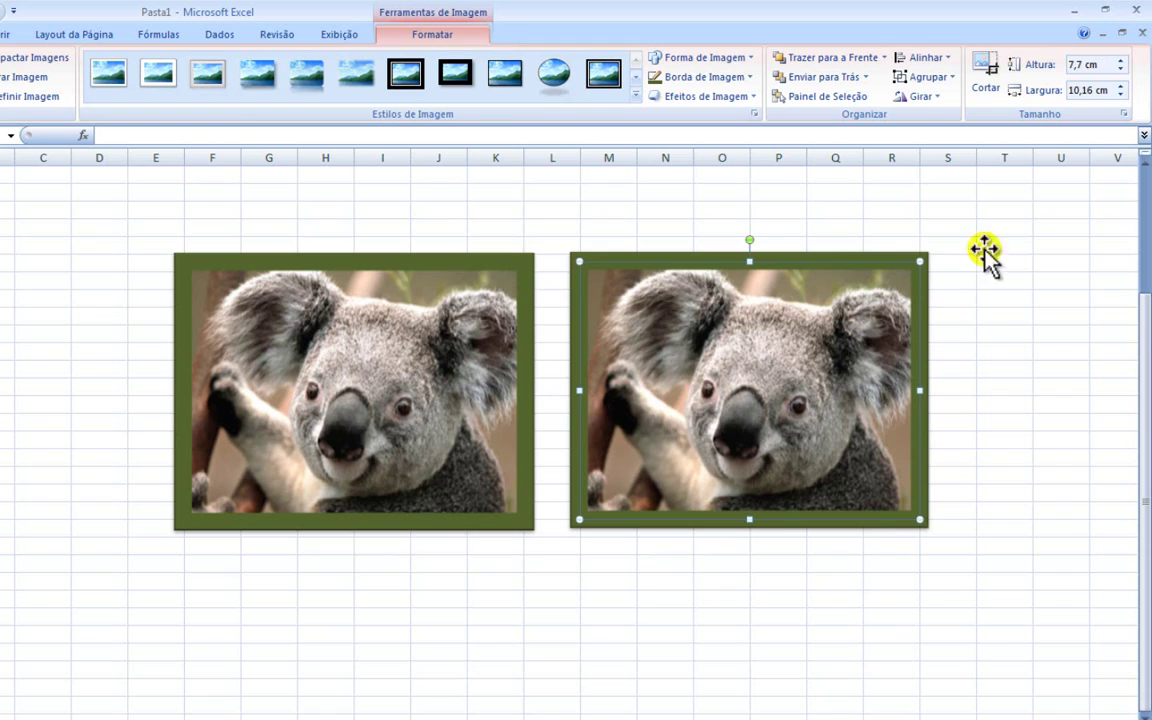
- Crop the second koala picture on all four sides to about 6.35 cm high and 5.93 cm wide
click(985, 72)
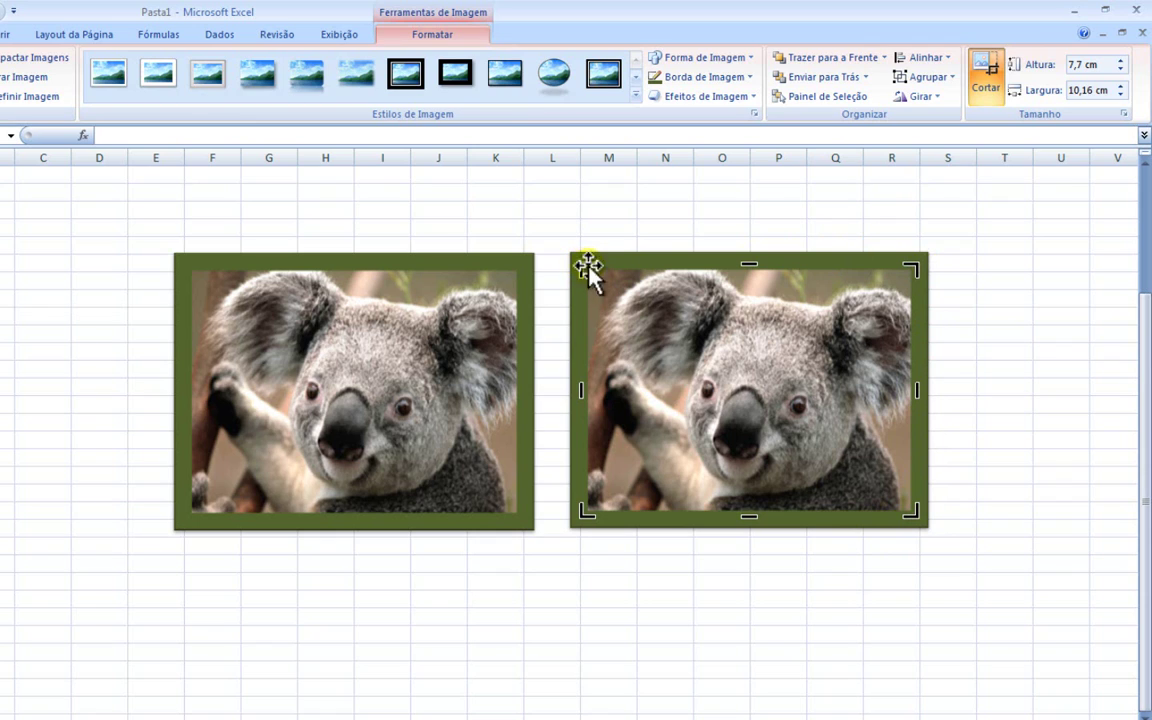
drag(581, 263, 621, 289)
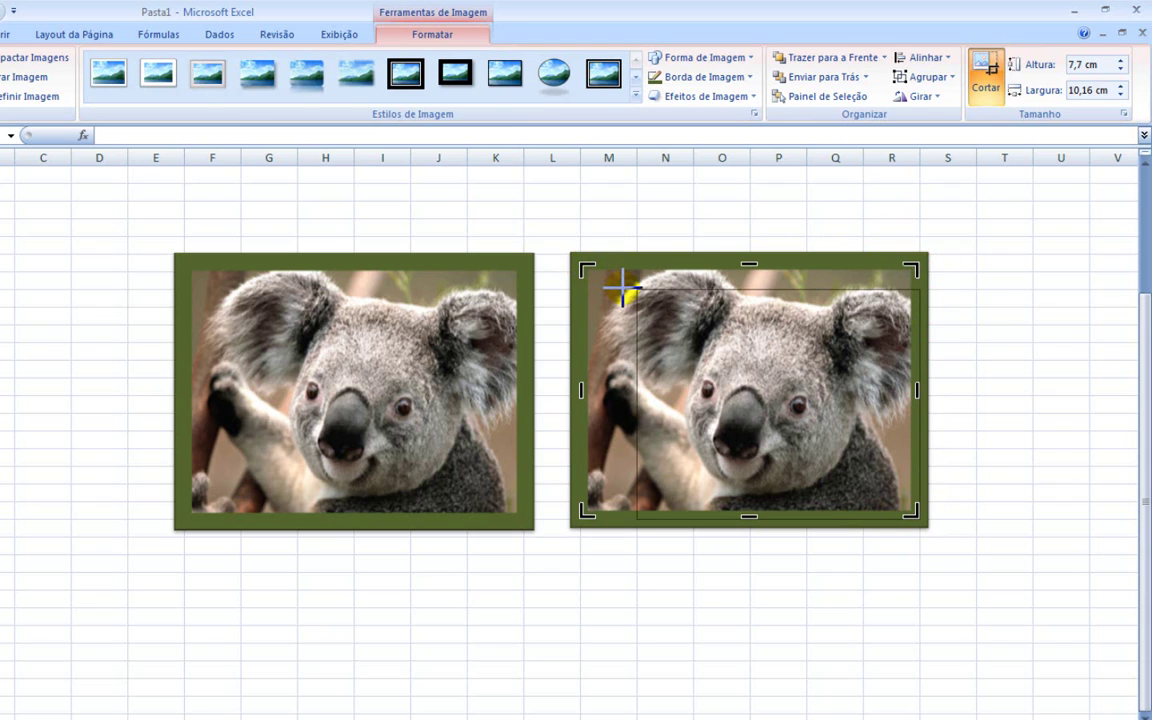
drag(634, 292, 664, 290)
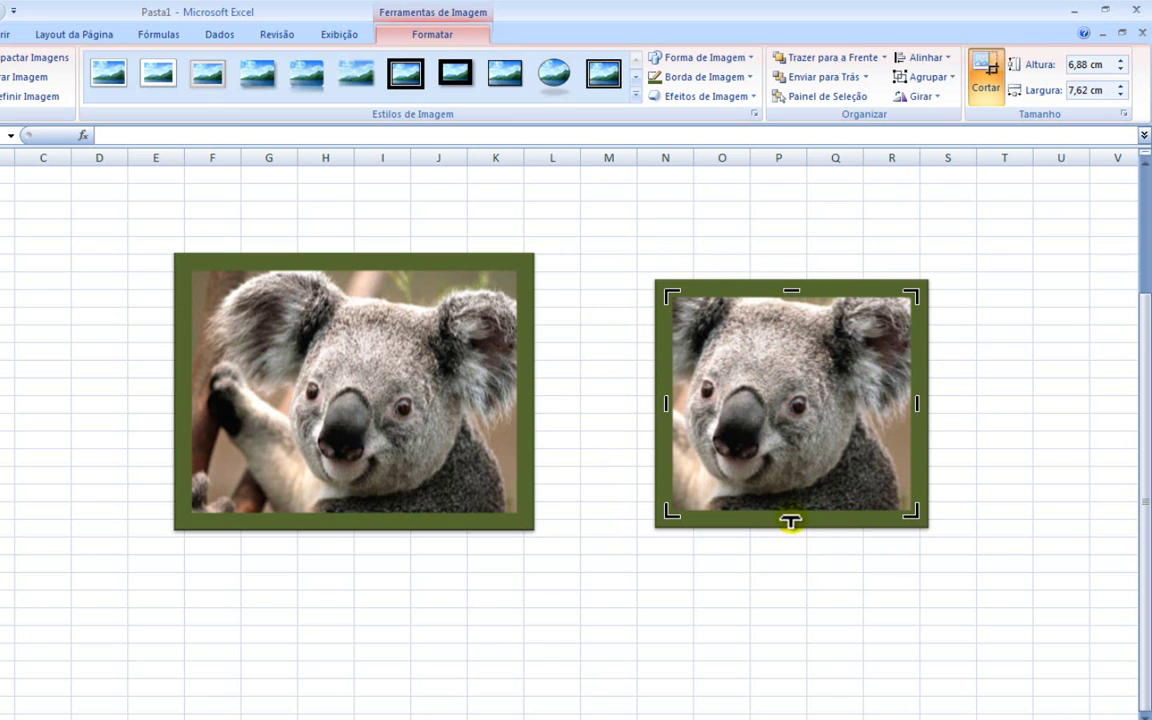
drag(791, 517, 797, 510)
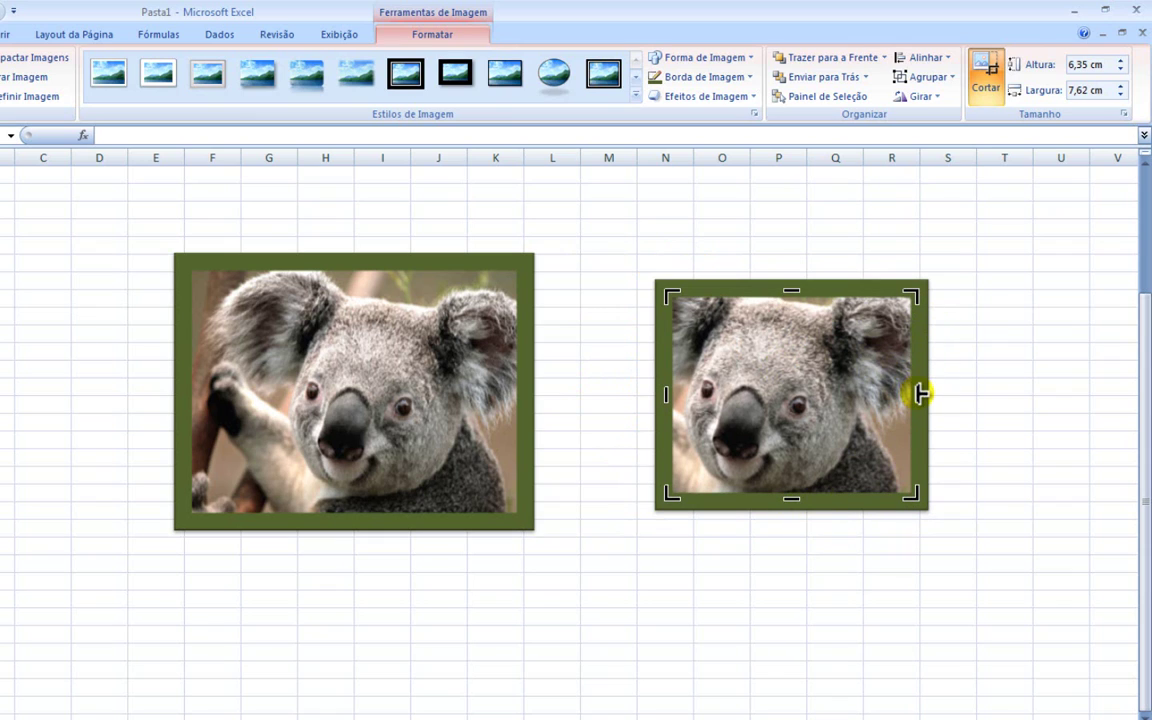
drag(916, 394, 912, 393)
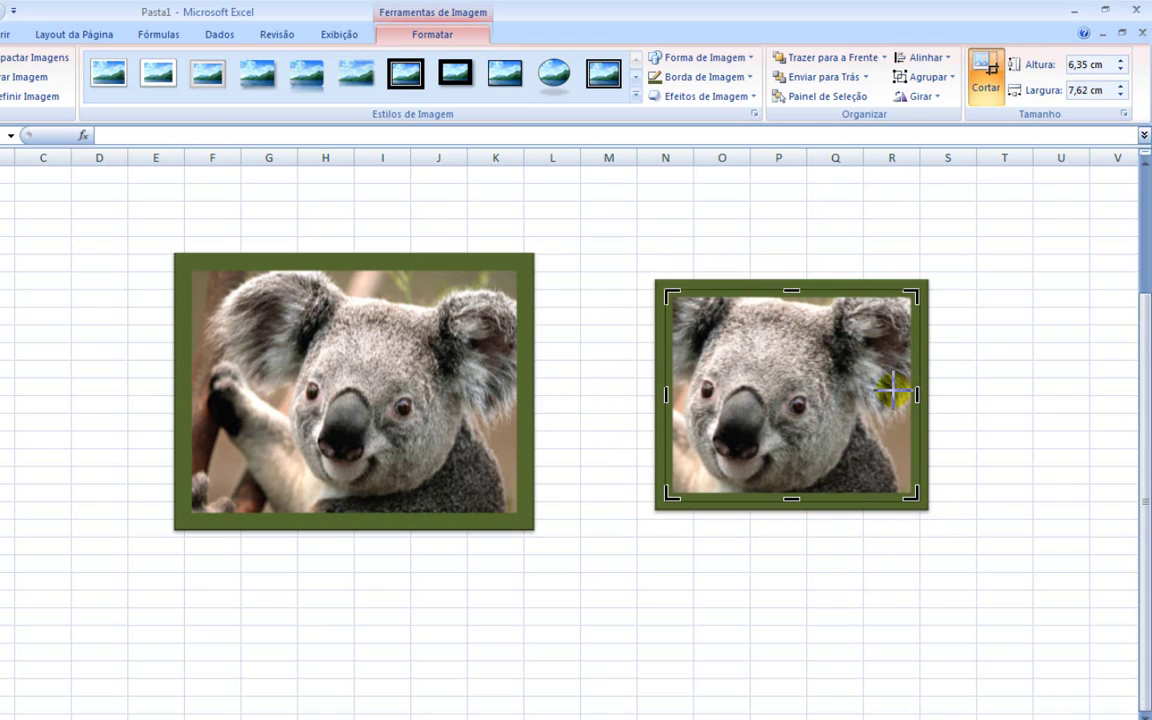
drag(893, 390, 891, 392)
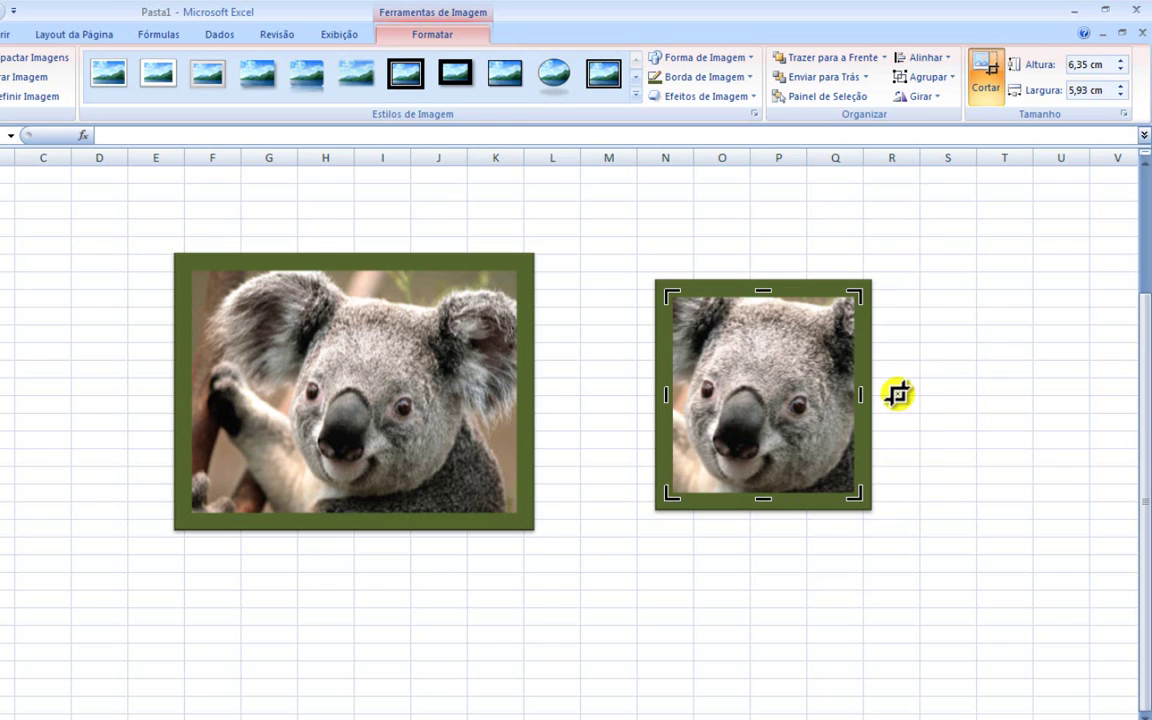
click(929, 365)
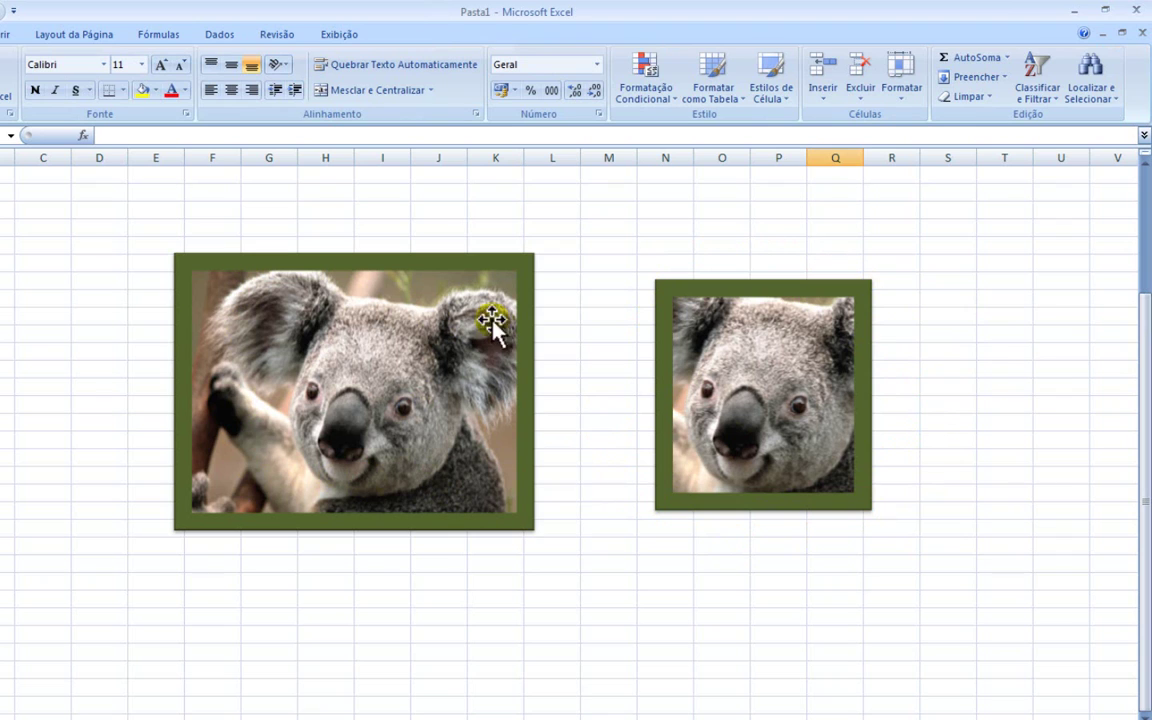
- Move the cropped koala picture one column closer to the uncropped one, and delete both pictures
drag(765, 382, 677, 367)
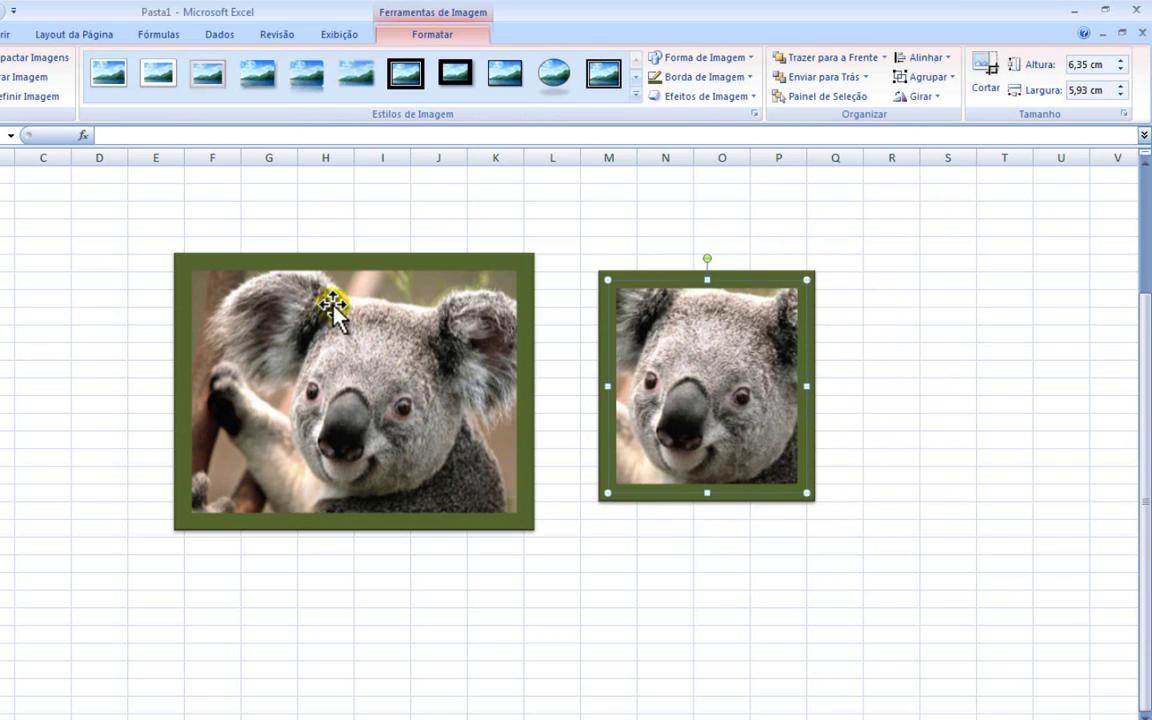
click(274, 297)
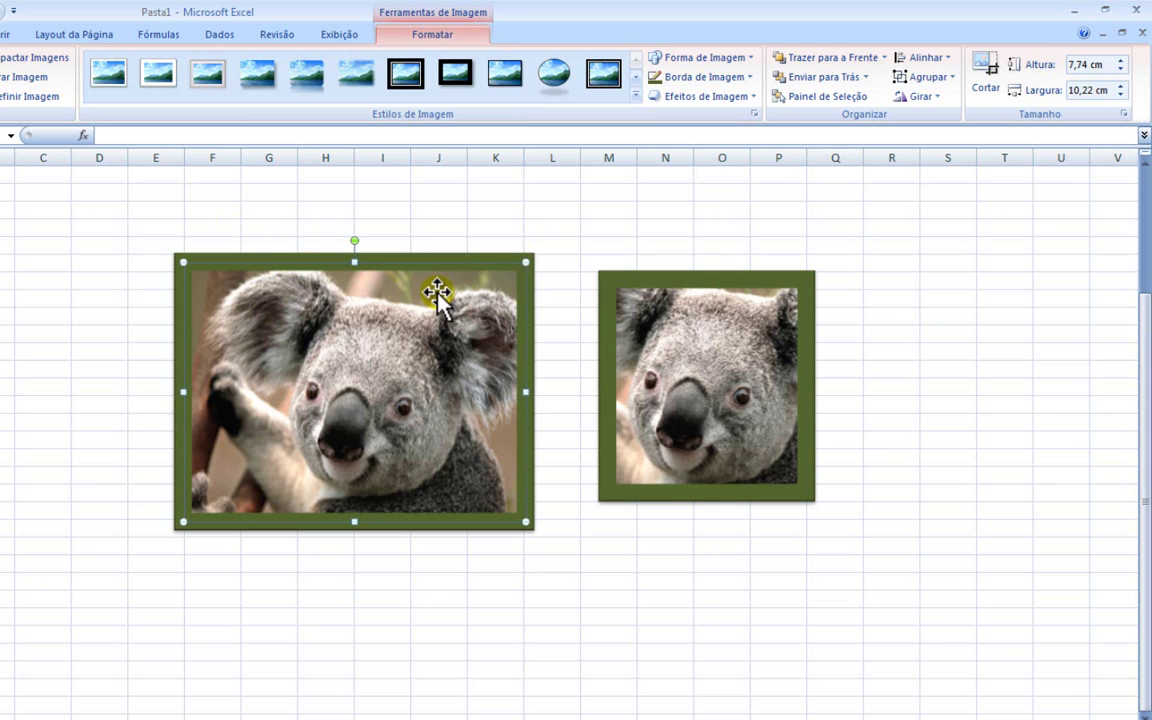
key(Delete)
click(707, 329)
key(Delete)
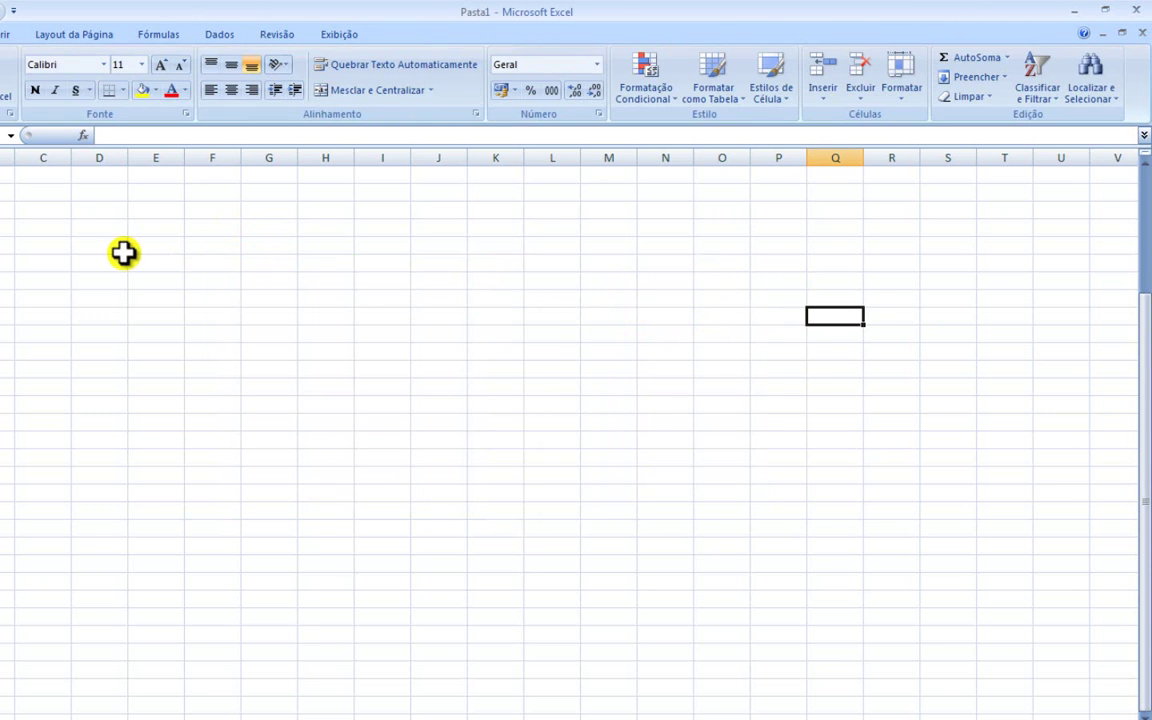
- Insert the ninja picture from Amostras de Imagens and place it, reduced to about two thirds, over columns I to L
click(118, 38)
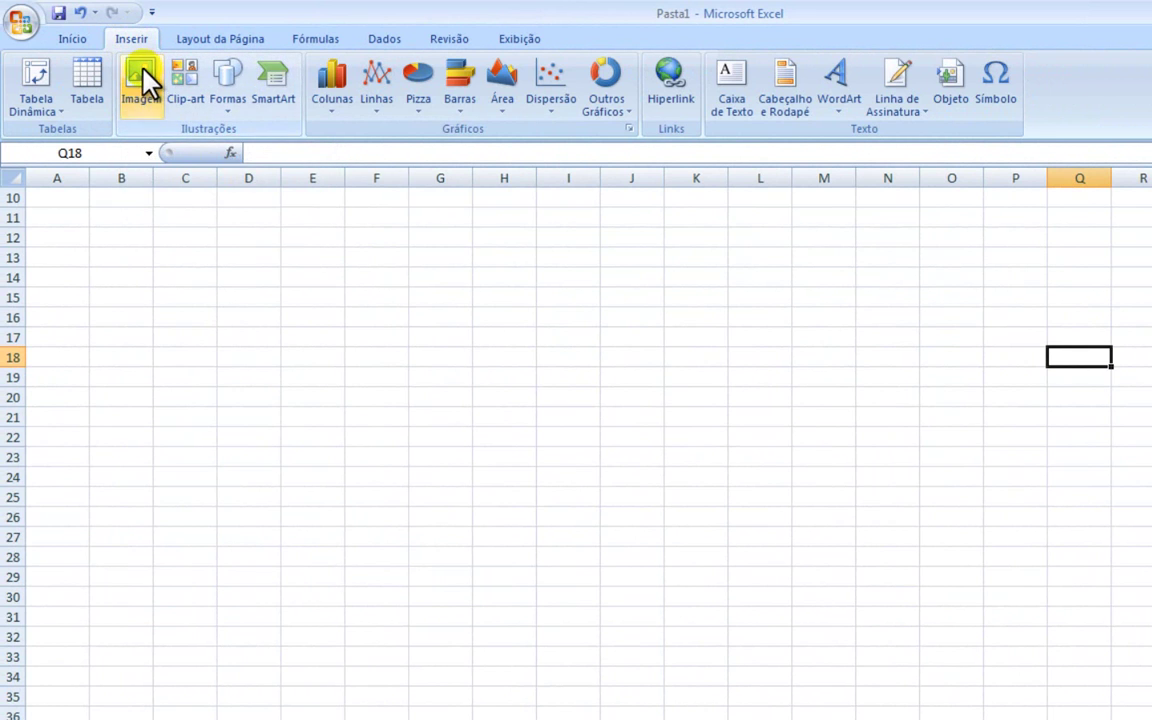
click(141, 80)
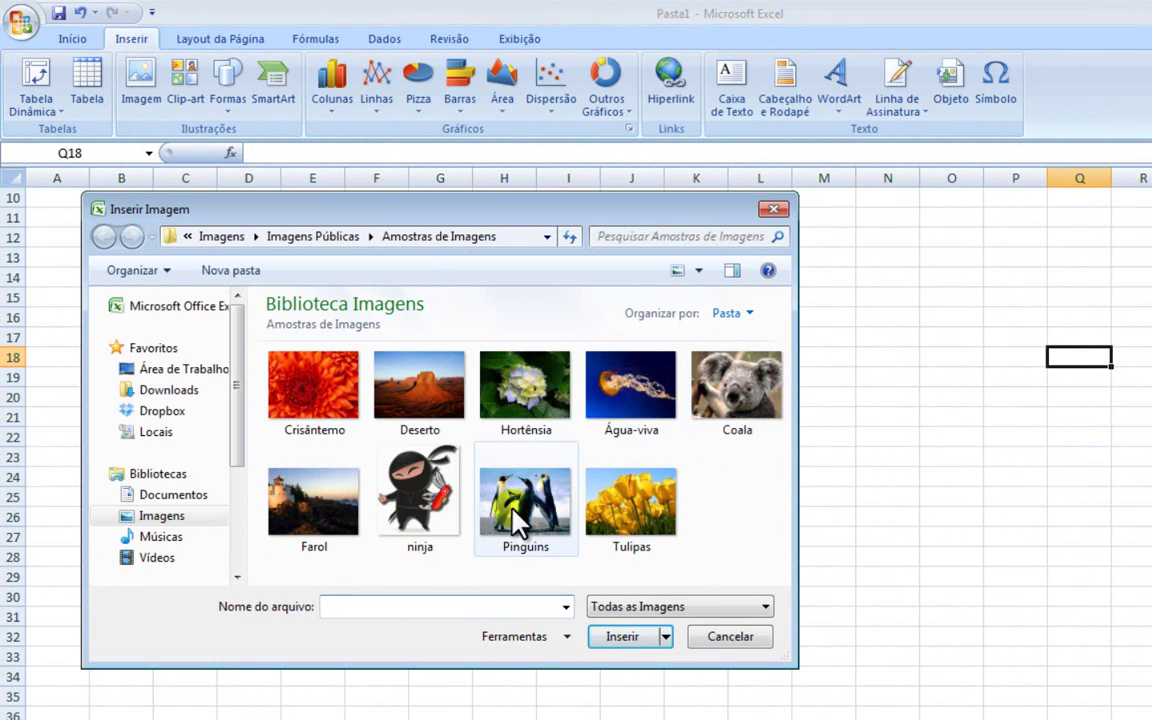
click(378, 448)
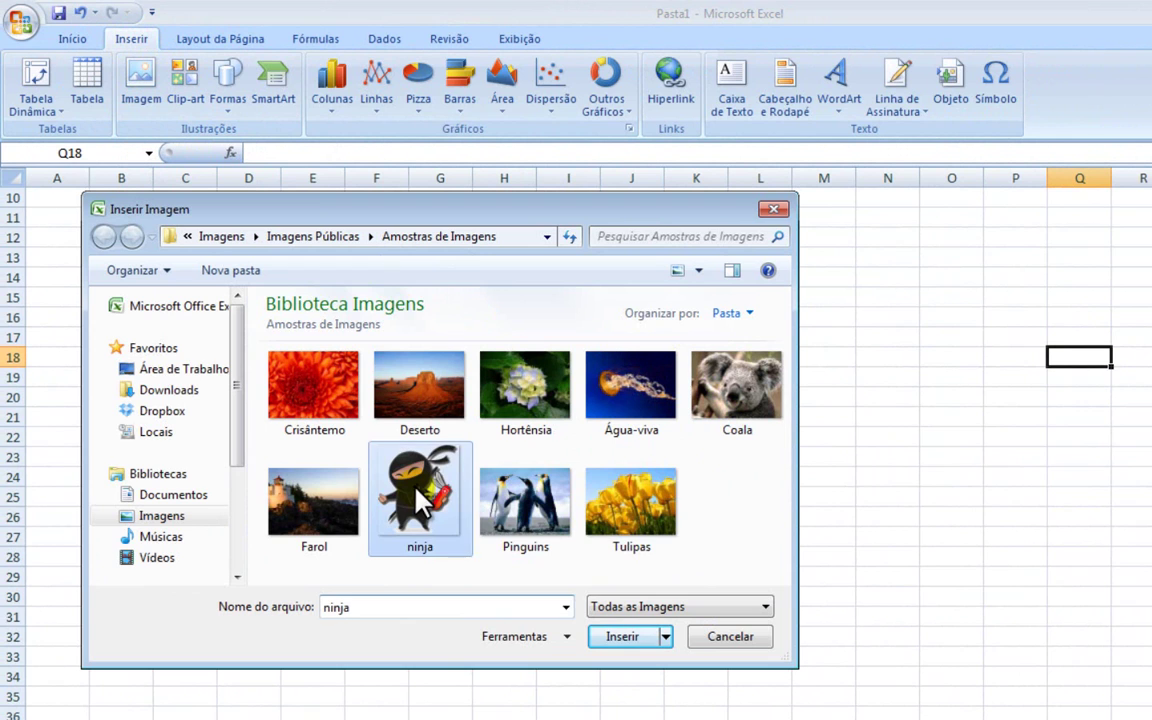
click(616, 638)
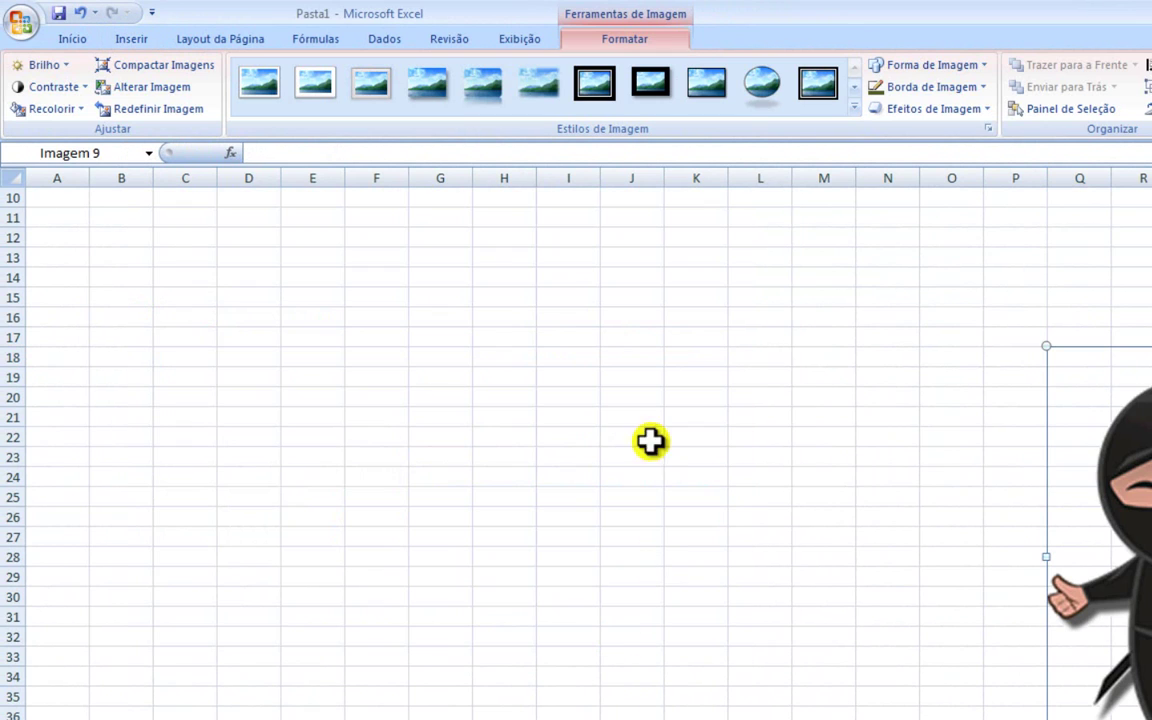
drag(1150, 480, 730, 410)
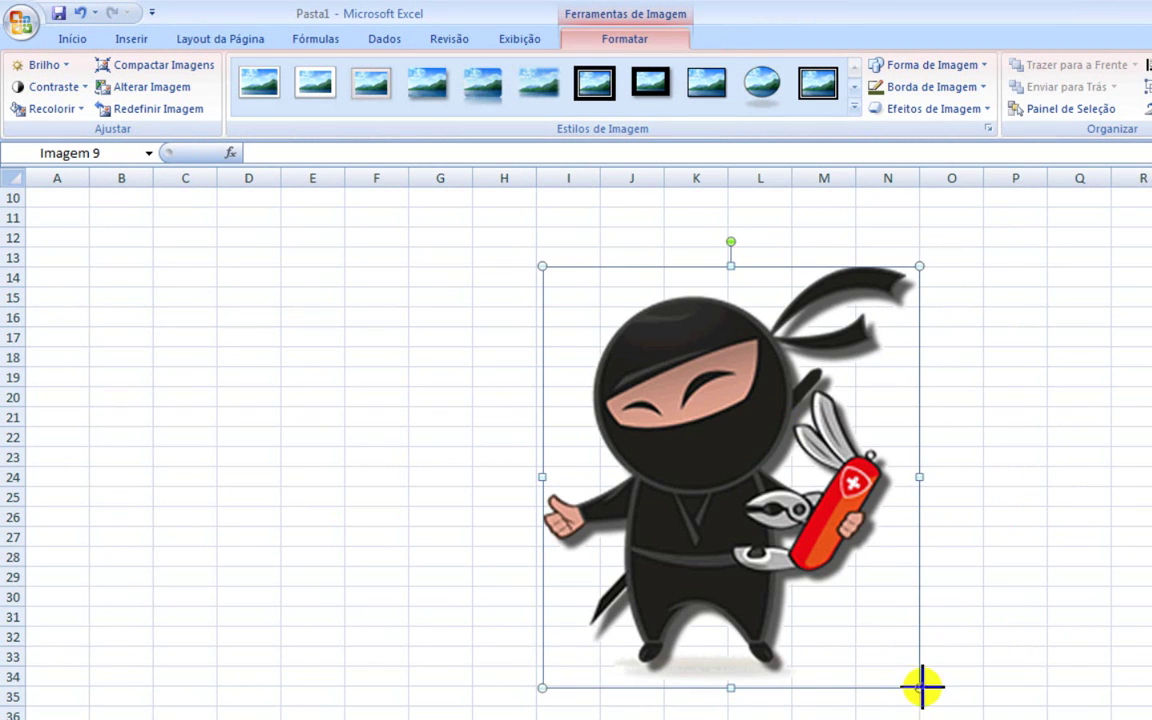
drag(919, 686, 798, 547)
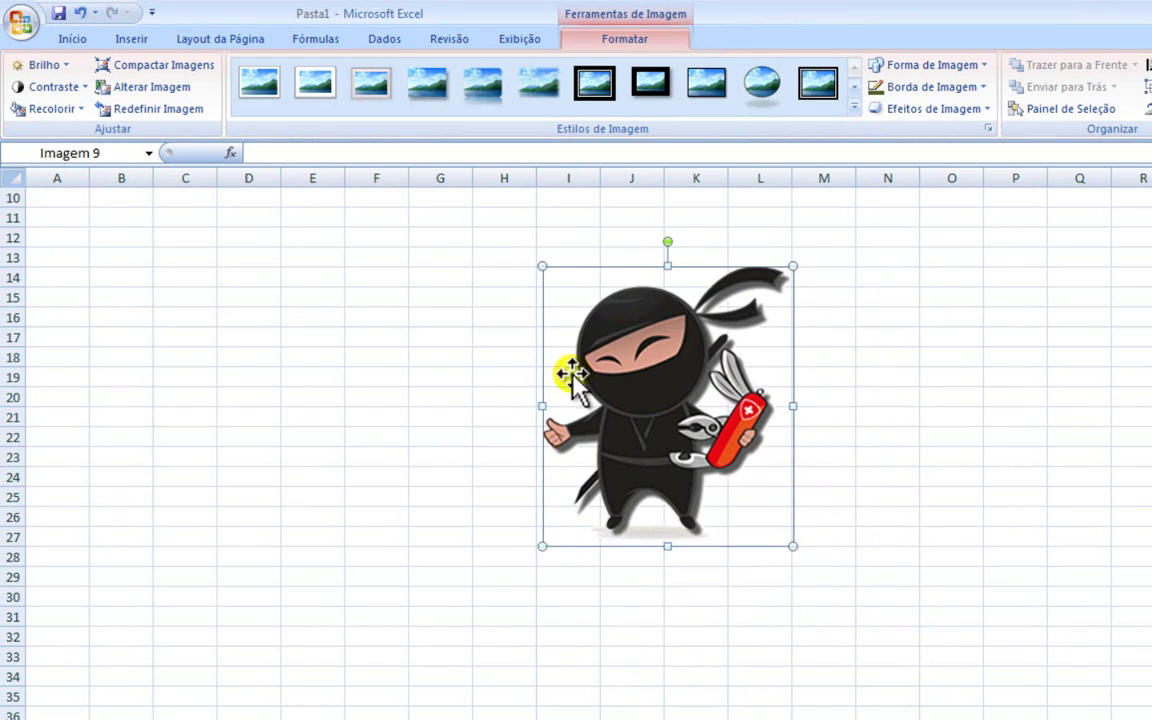
- Examine the brightness, contrast and recolor options available for the ninja picture
click(56, 62)
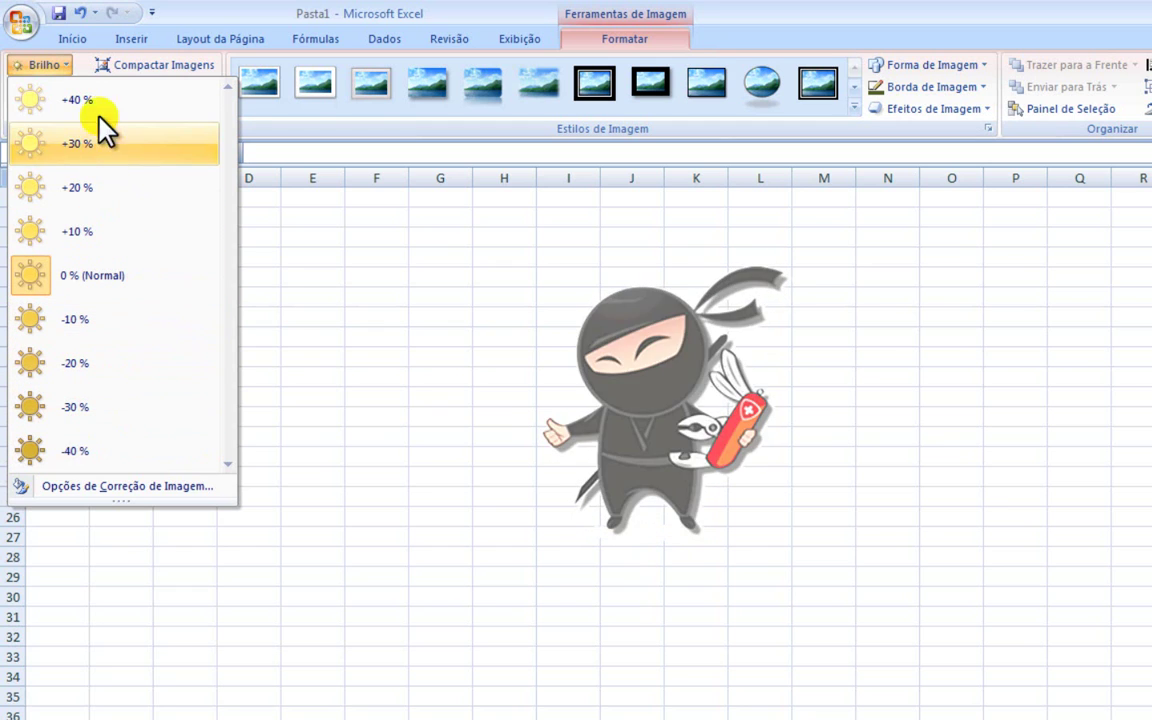
click(74, 58)
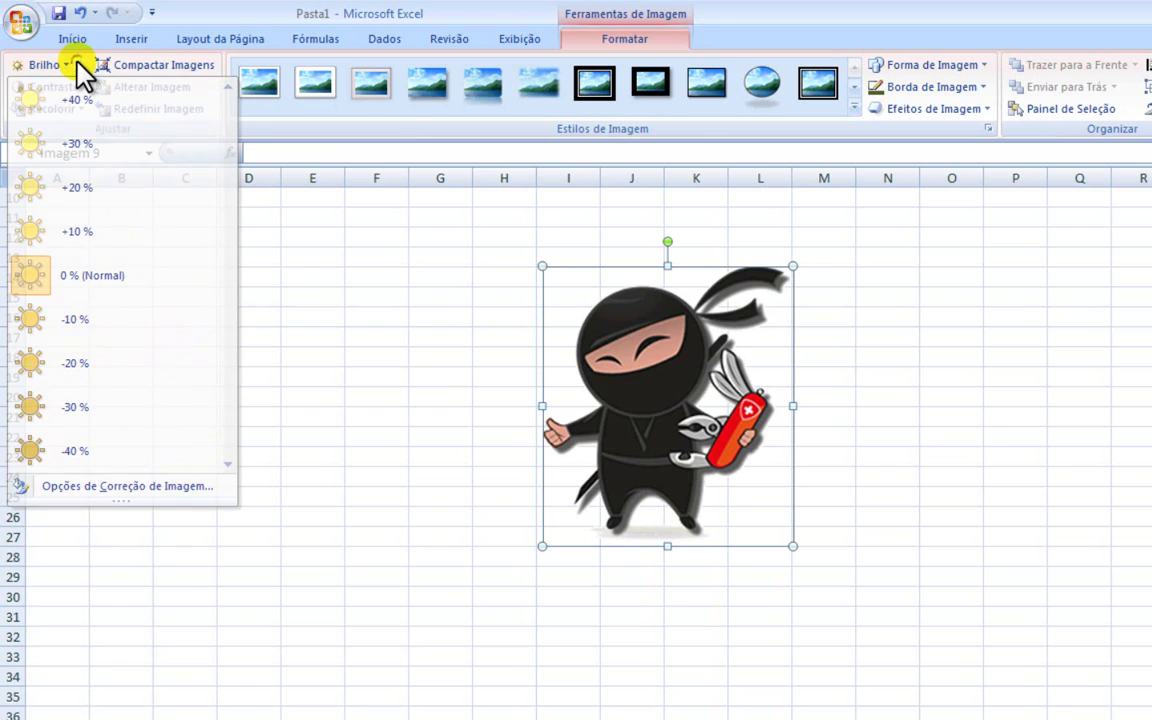
click(78, 87)
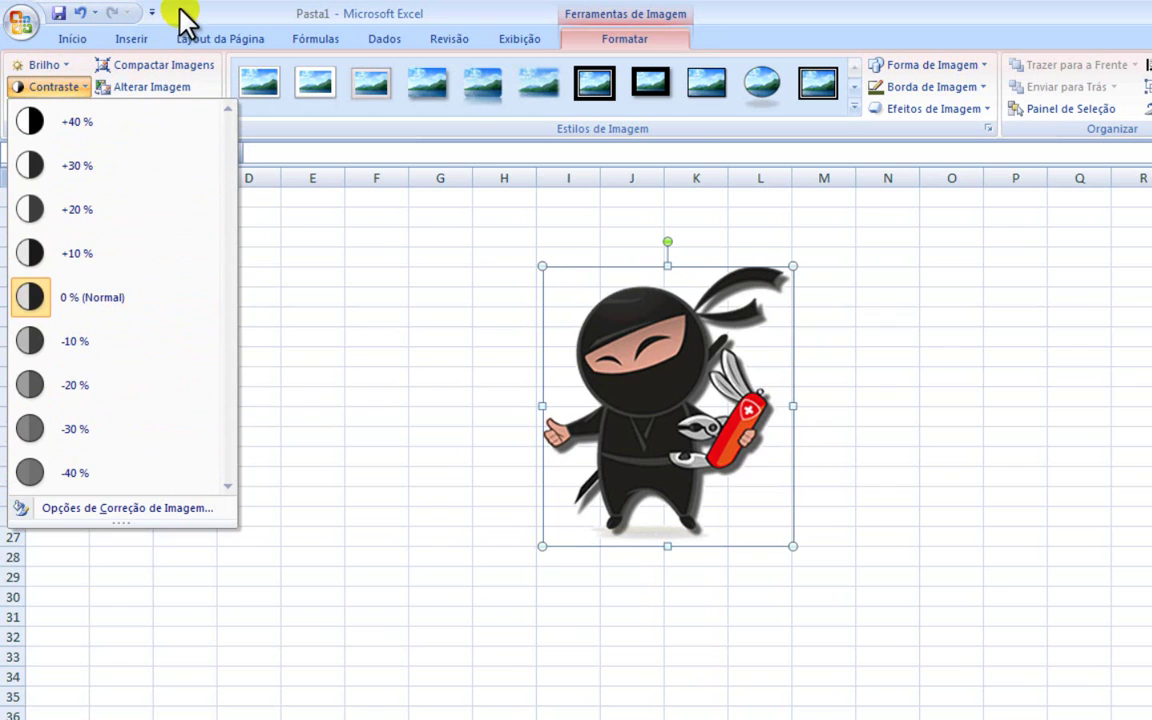
click(143, 70)
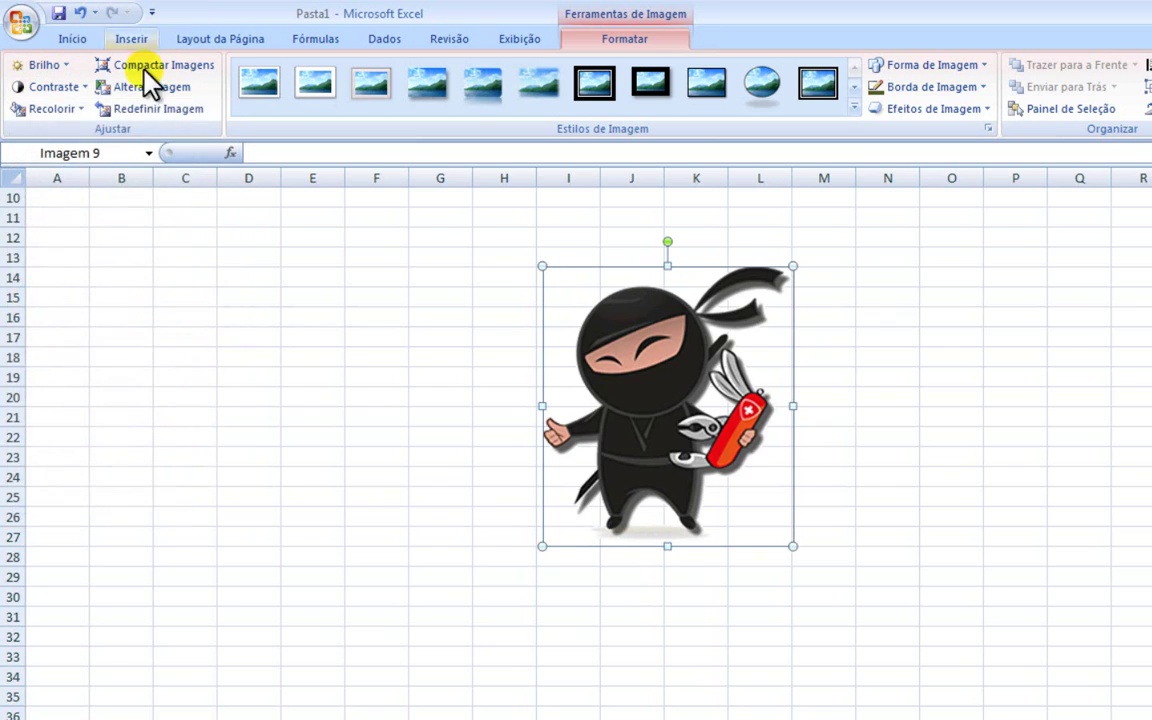
click(72, 110)
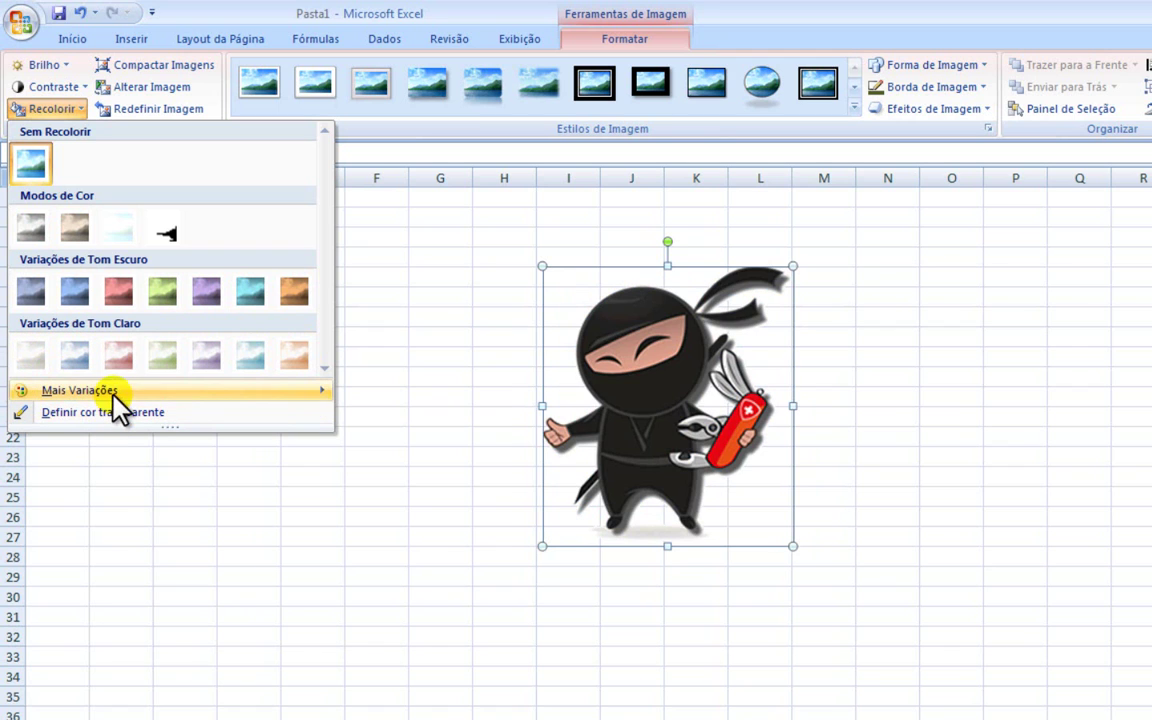
mouse_move(138, 385)
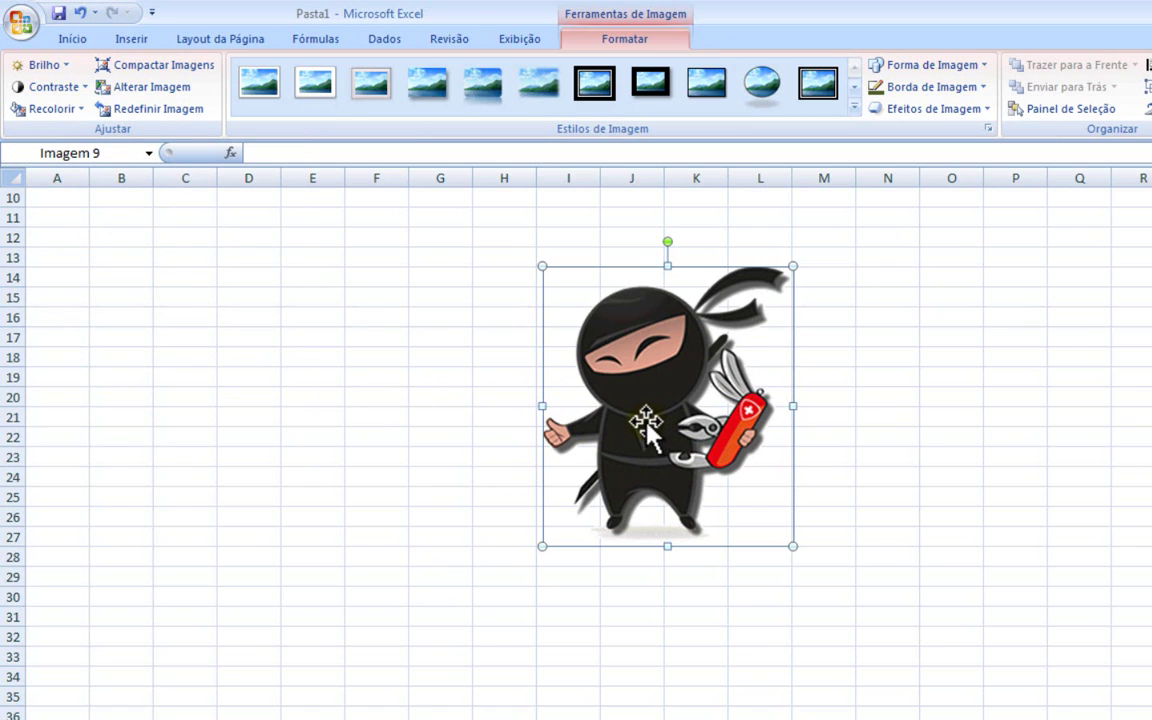
- Delete the ninja picture and insert the Crisântemo picture from Amostras de Imagens
key(Delete)
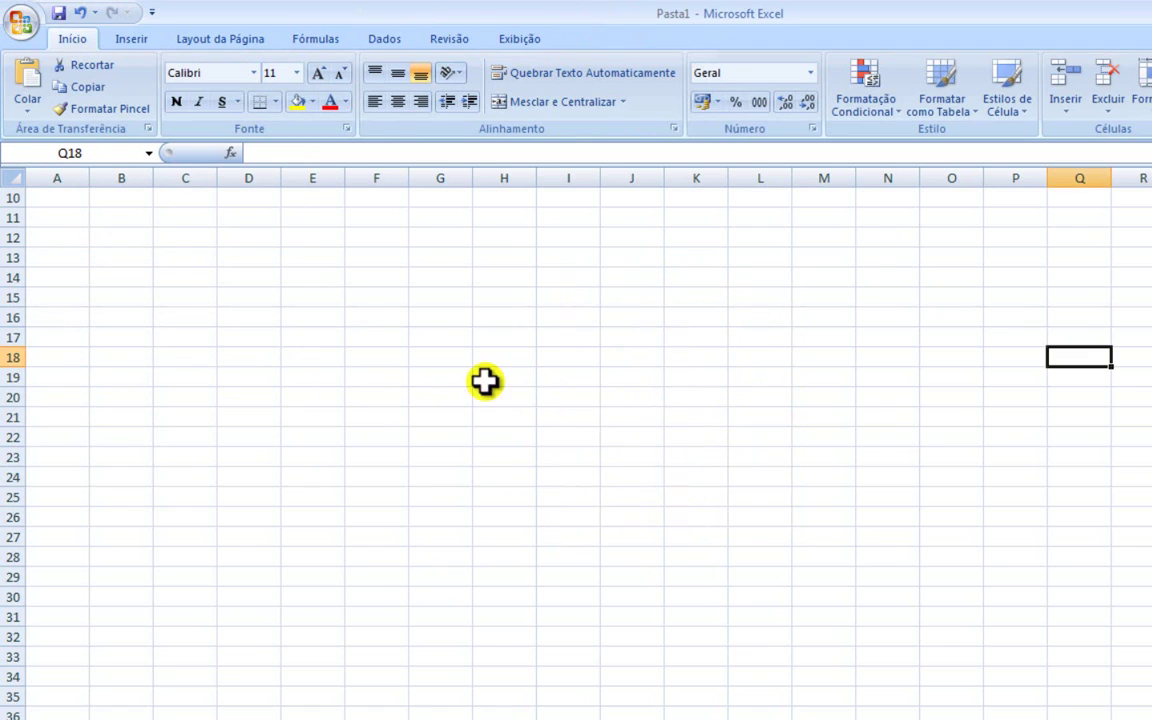
click(130, 40)
click(141, 85)
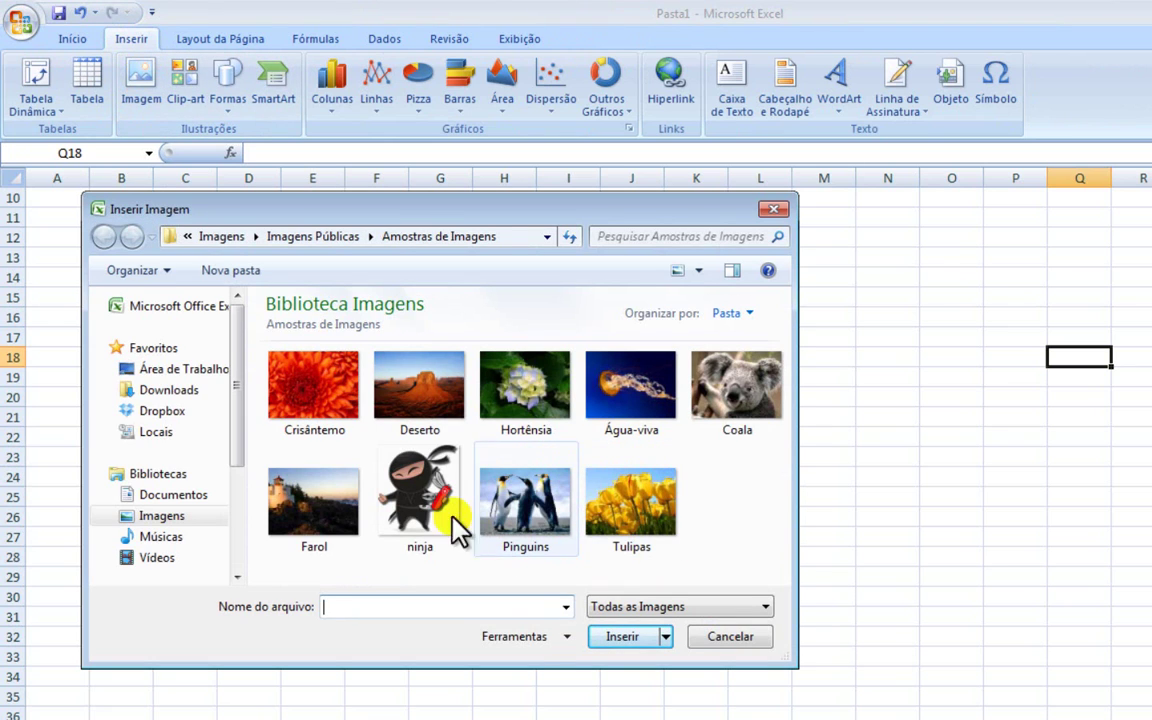
click(316, 392)
click(626, 638)
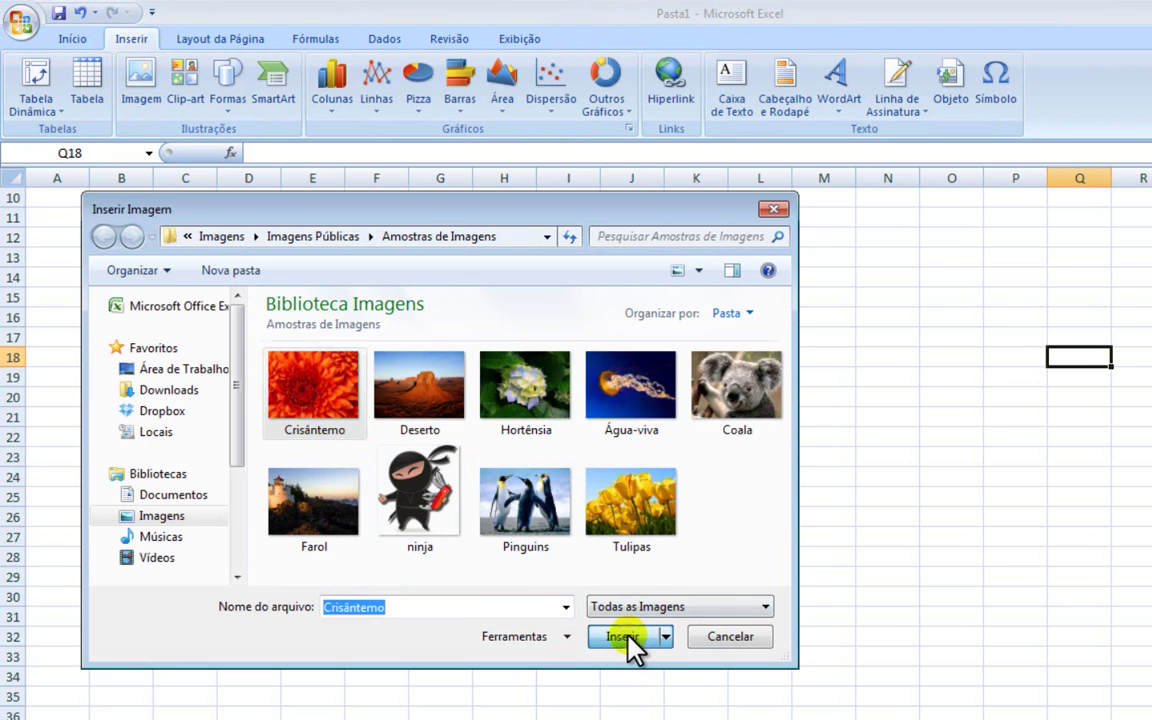
- Shrink the chrysanthemum picture to a little over half its size and place it over columns F to N, rows 12 to 33
drag(1118, 553, 540, 392)
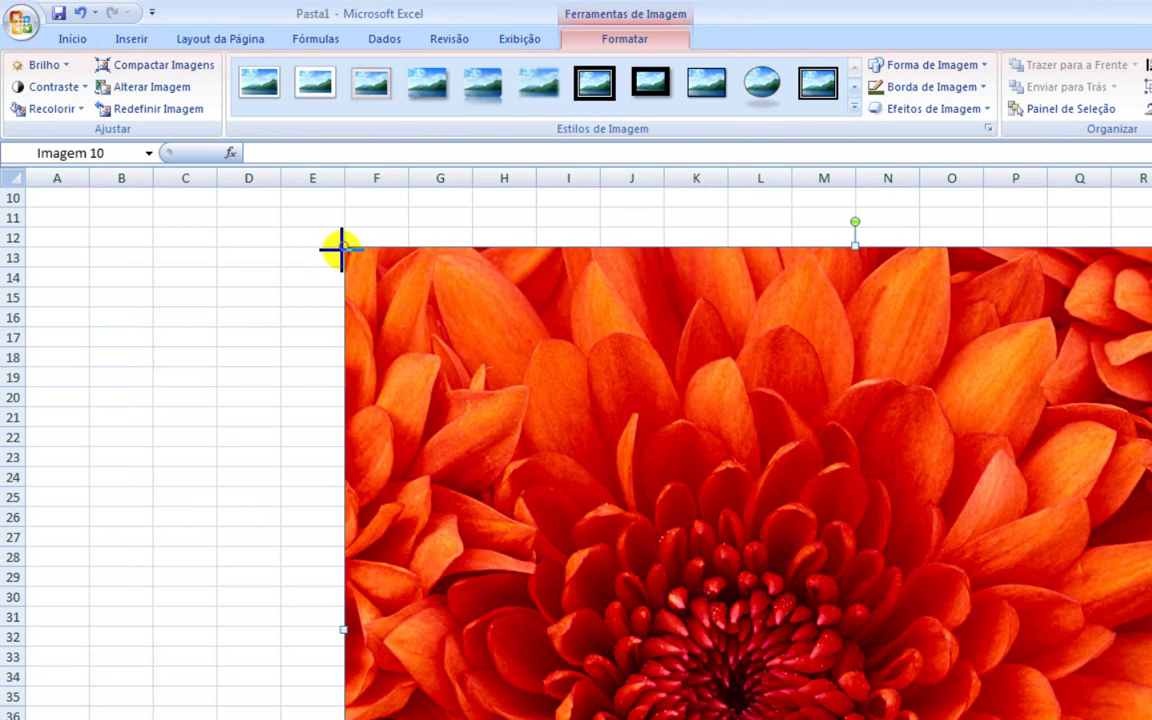
drag(338, 247, 797, 586)
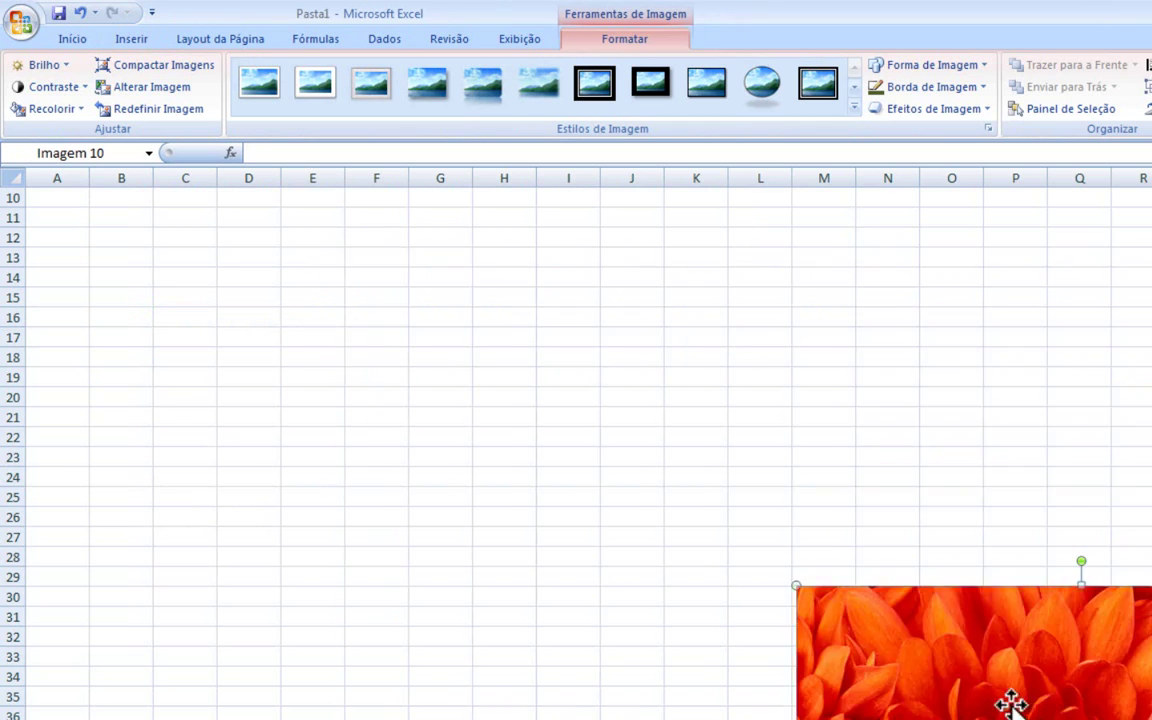
drag(861, 668, 600, 376)
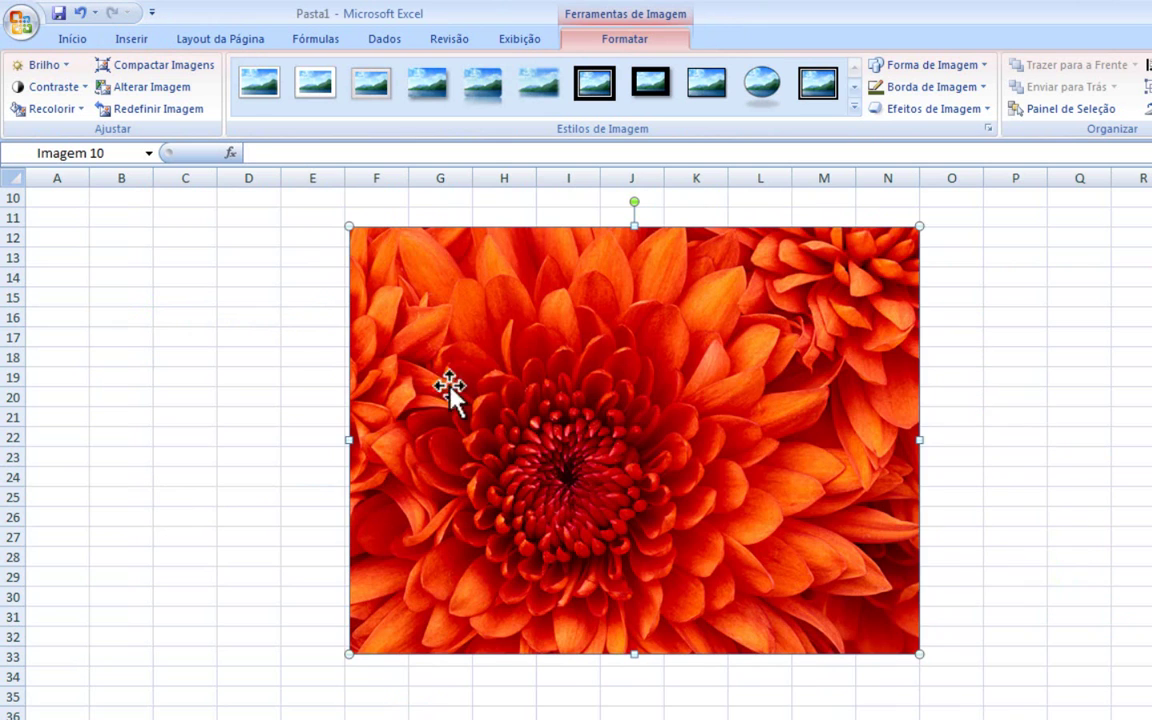
- Make the red tone of the petals near the chrysanthemum's center transparent
click(82, 108)
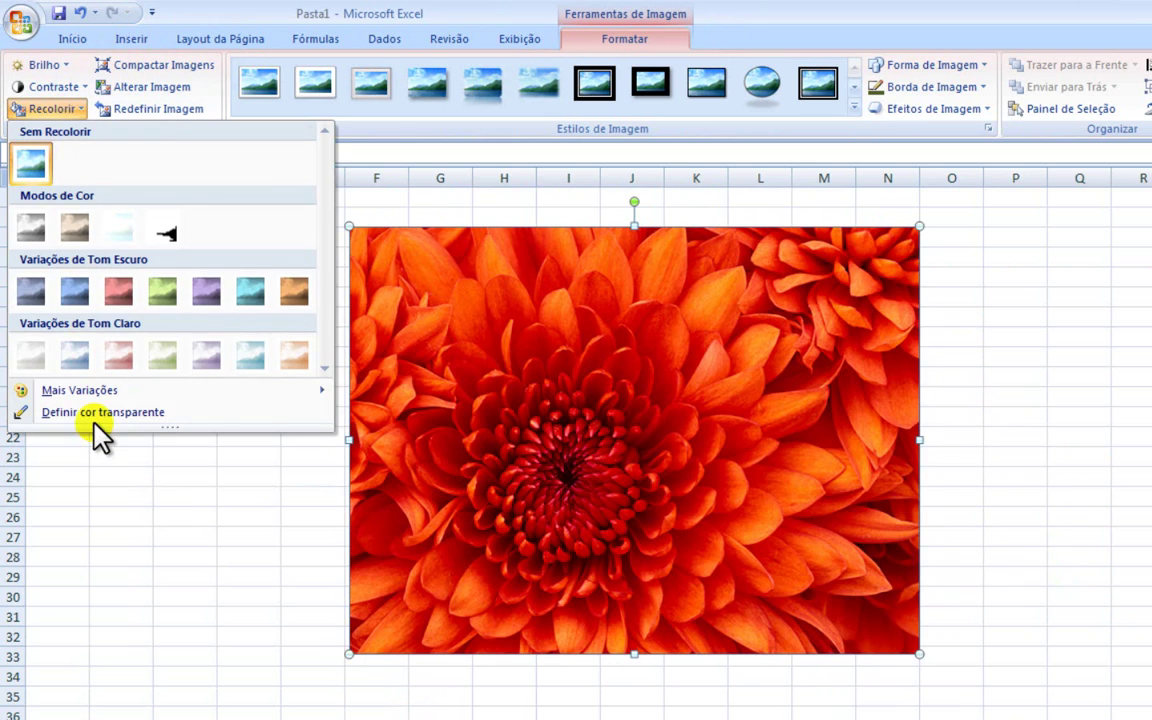
click(90, 410)
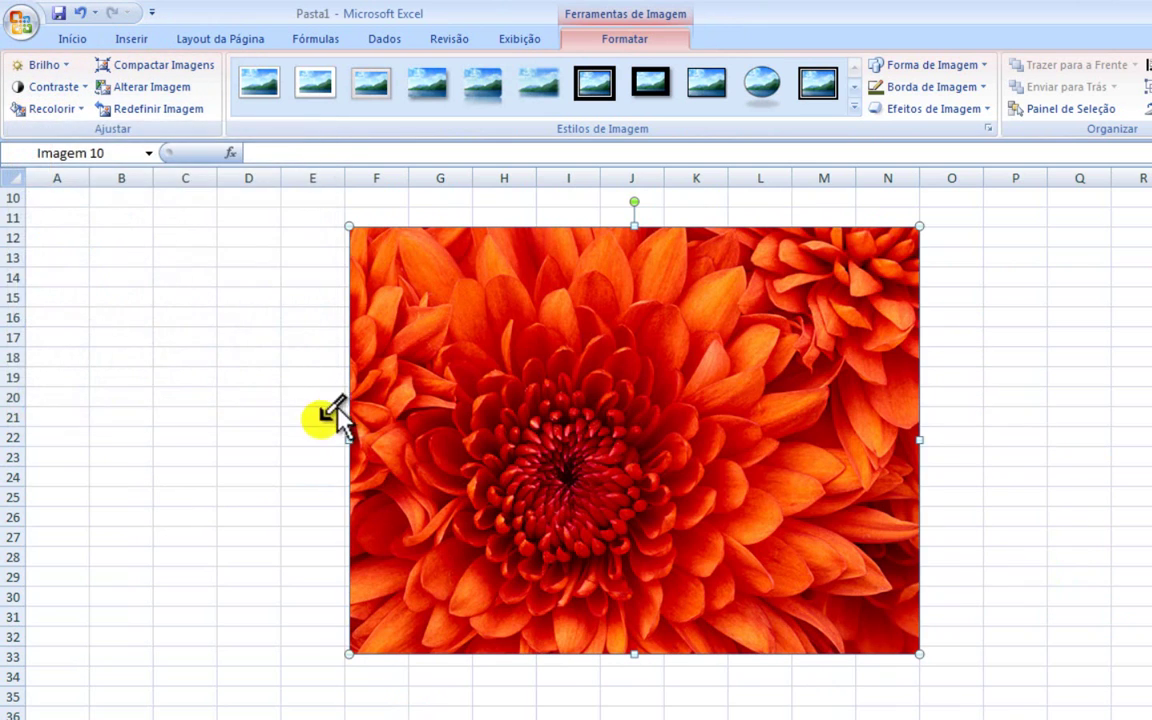
click(621, 450)
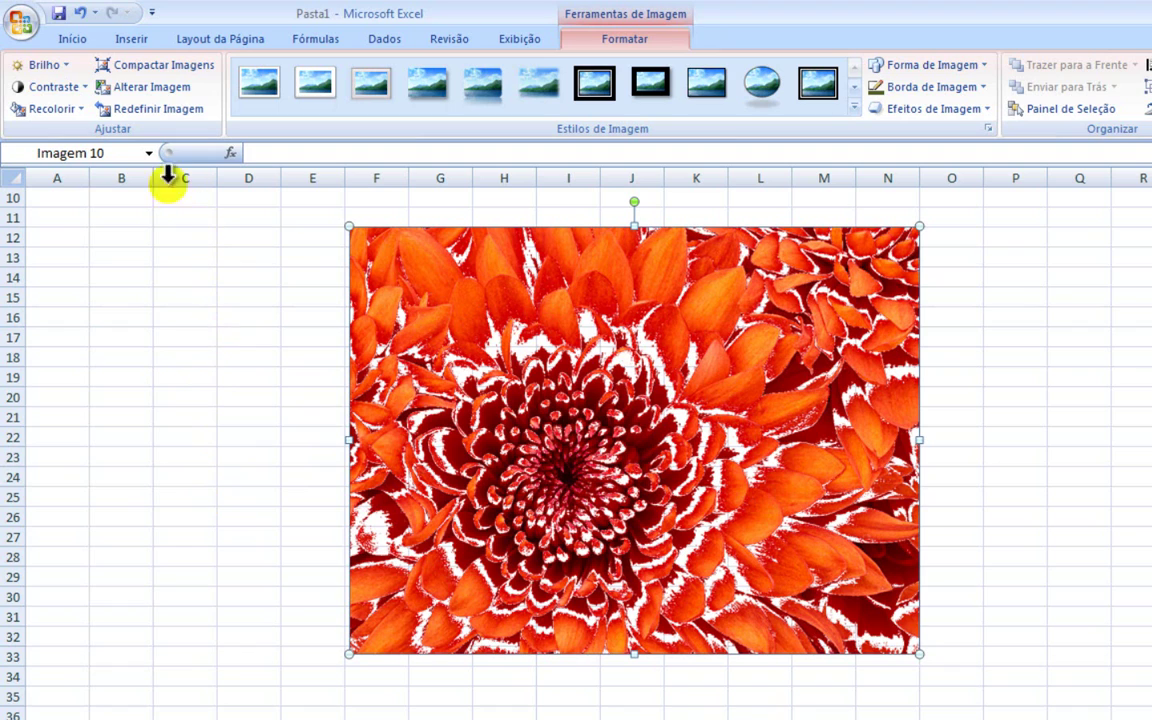
- Compress only the selected chrysanthemum picture for Email (96 ppi) output, with basic compression on saving and removal of cropped areas enabled
click(160, 66)
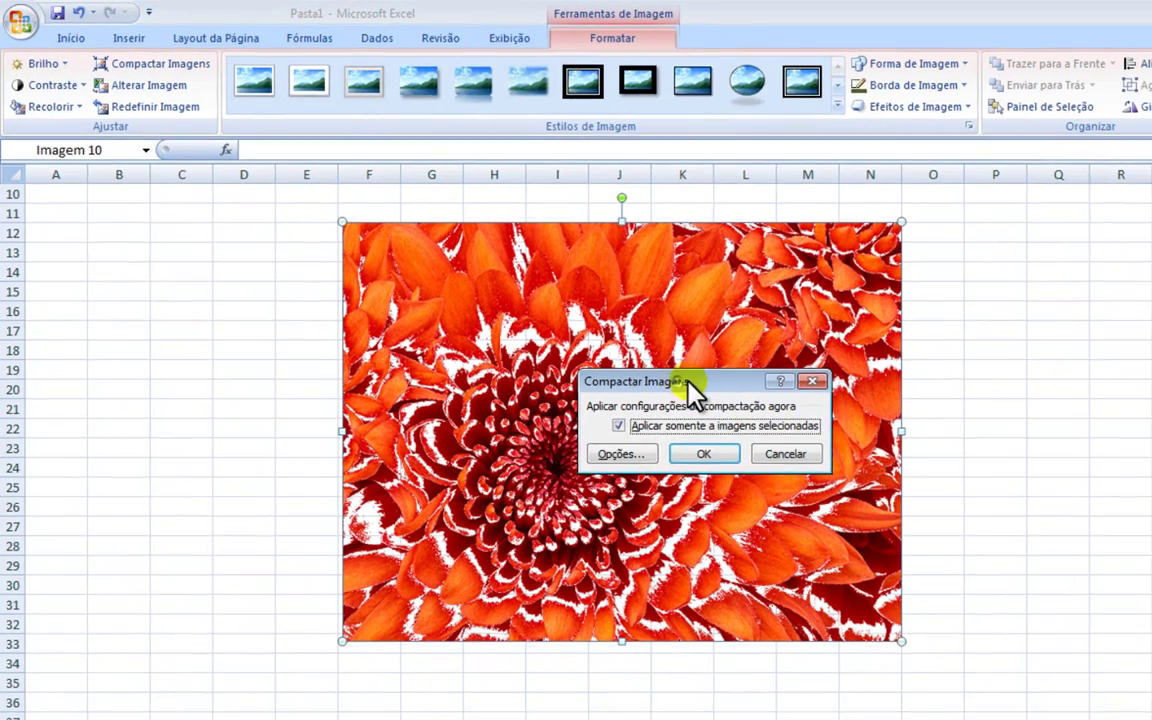
drag(691, 382, 1030, 392)
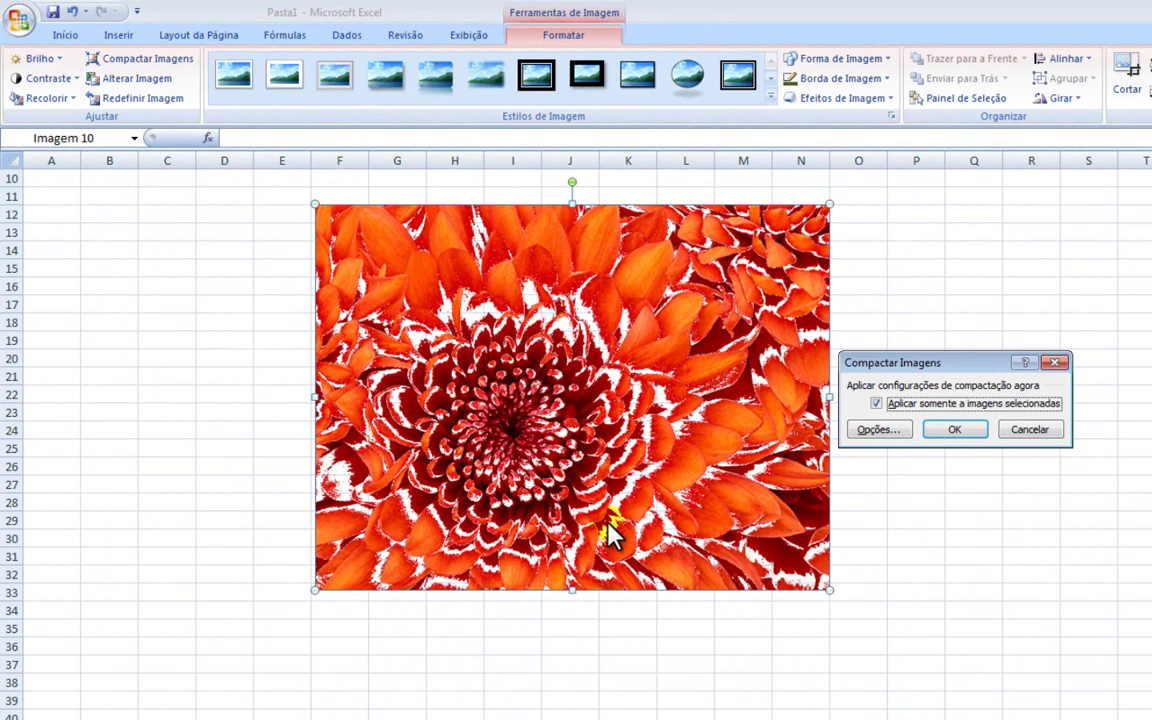
click(874, 431)
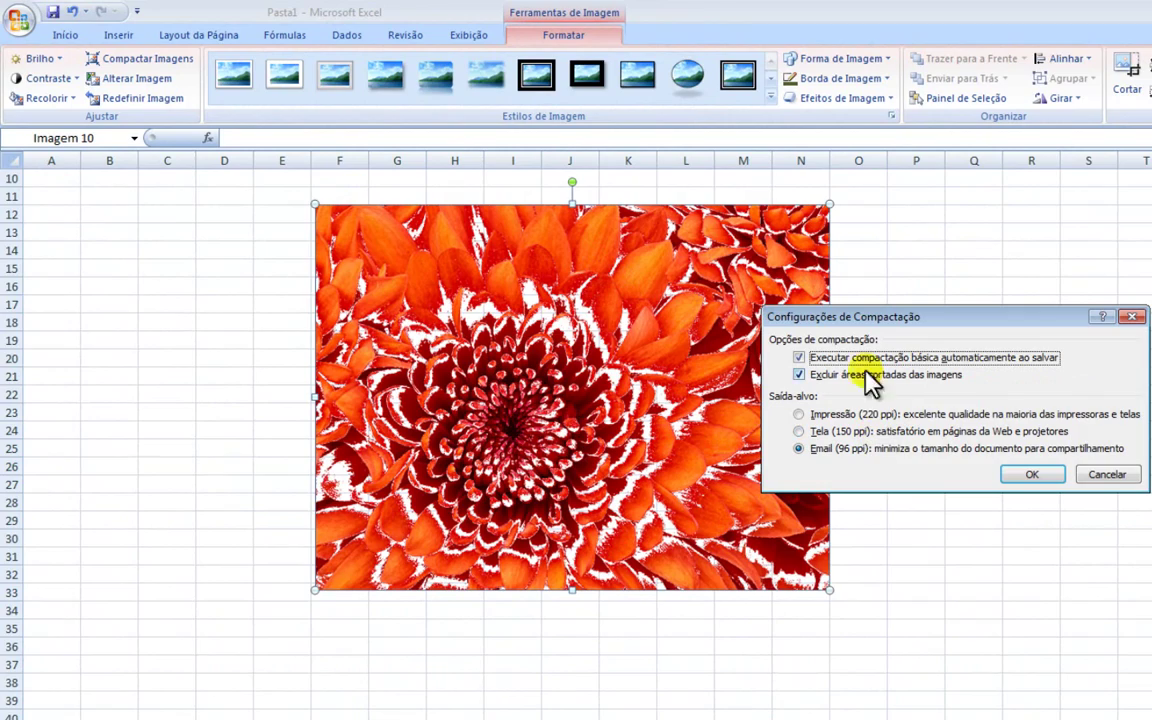
drag(884, 325, 907, 356)
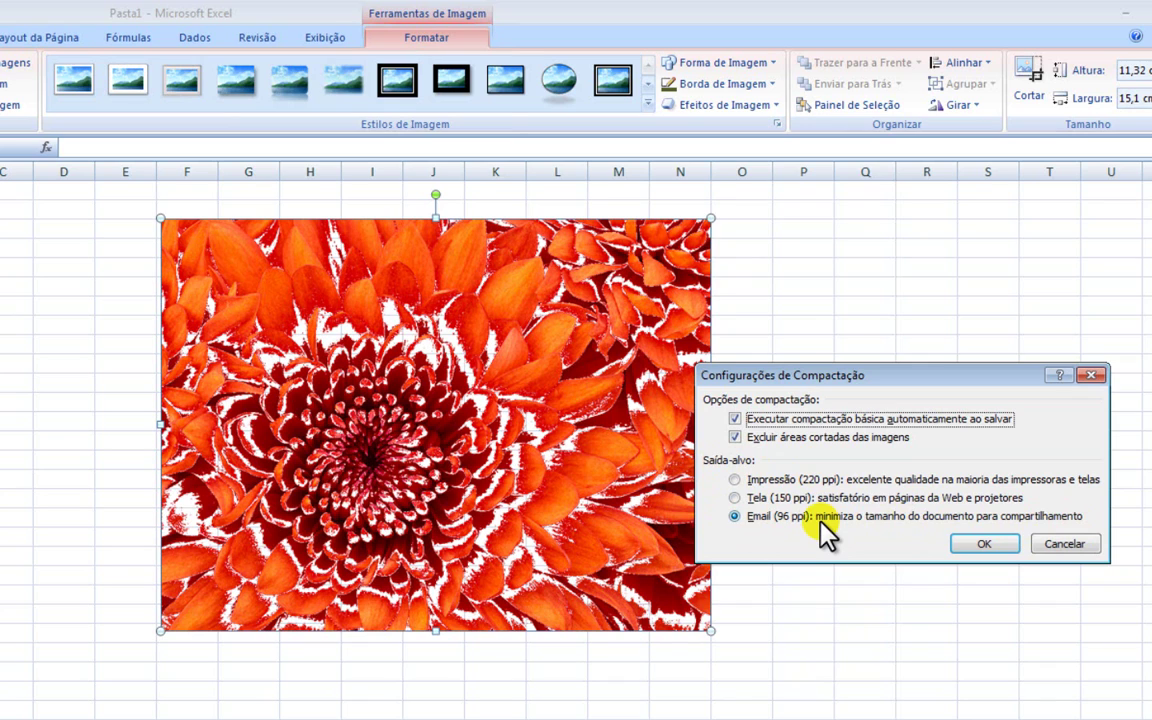
click(735, 498)
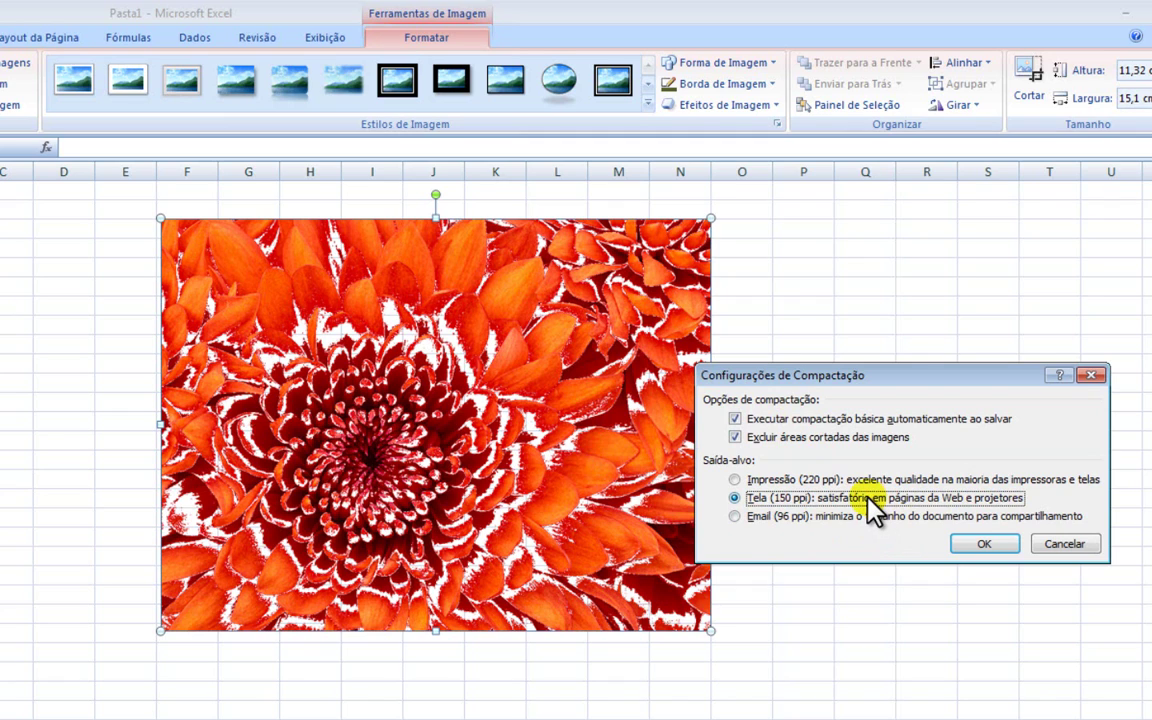
click(735, 479)
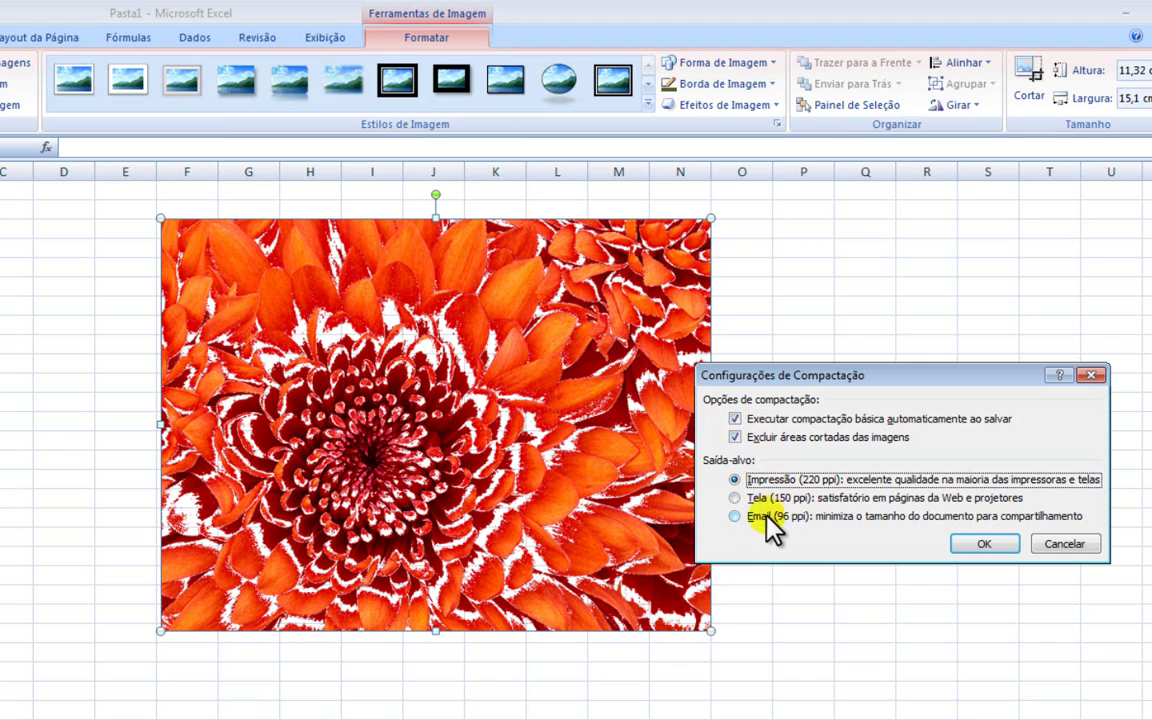
click(736, 516)
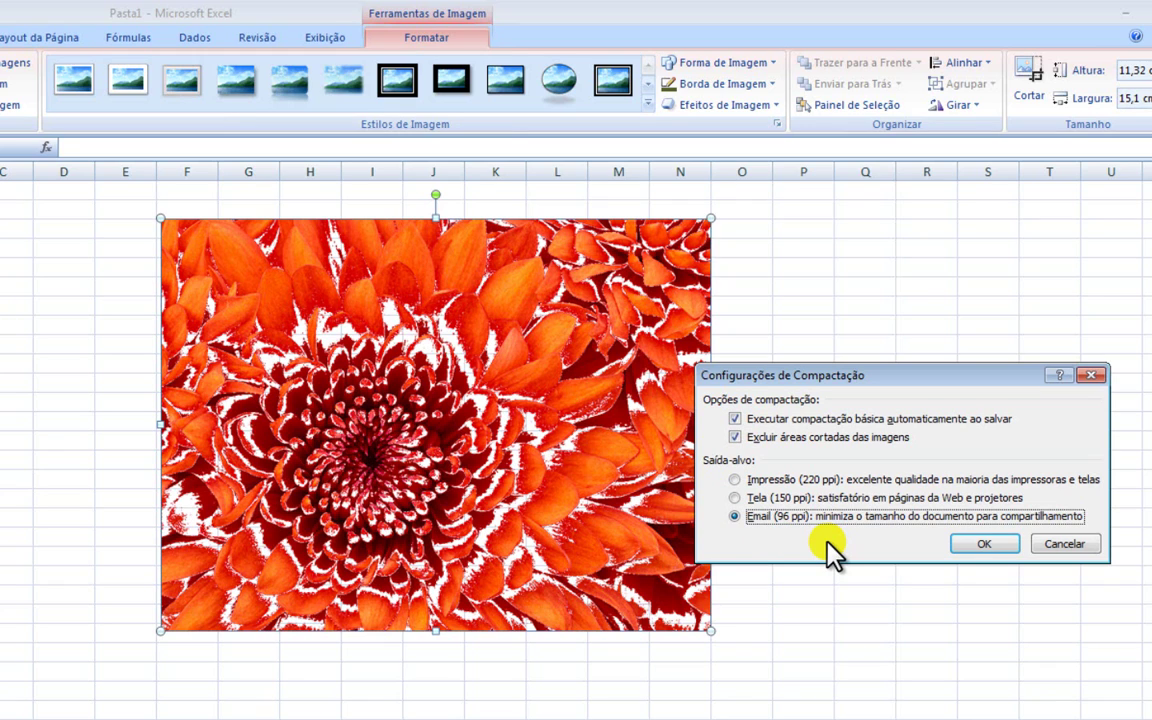
click(981, 545)
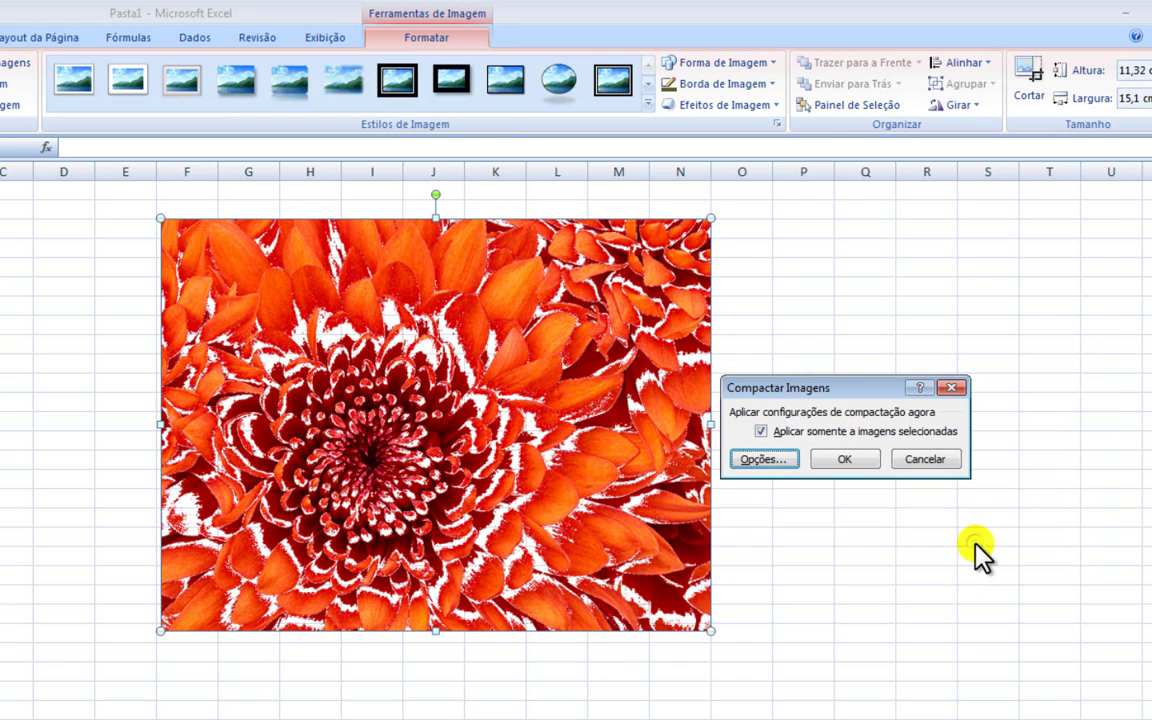
click(842, 470)
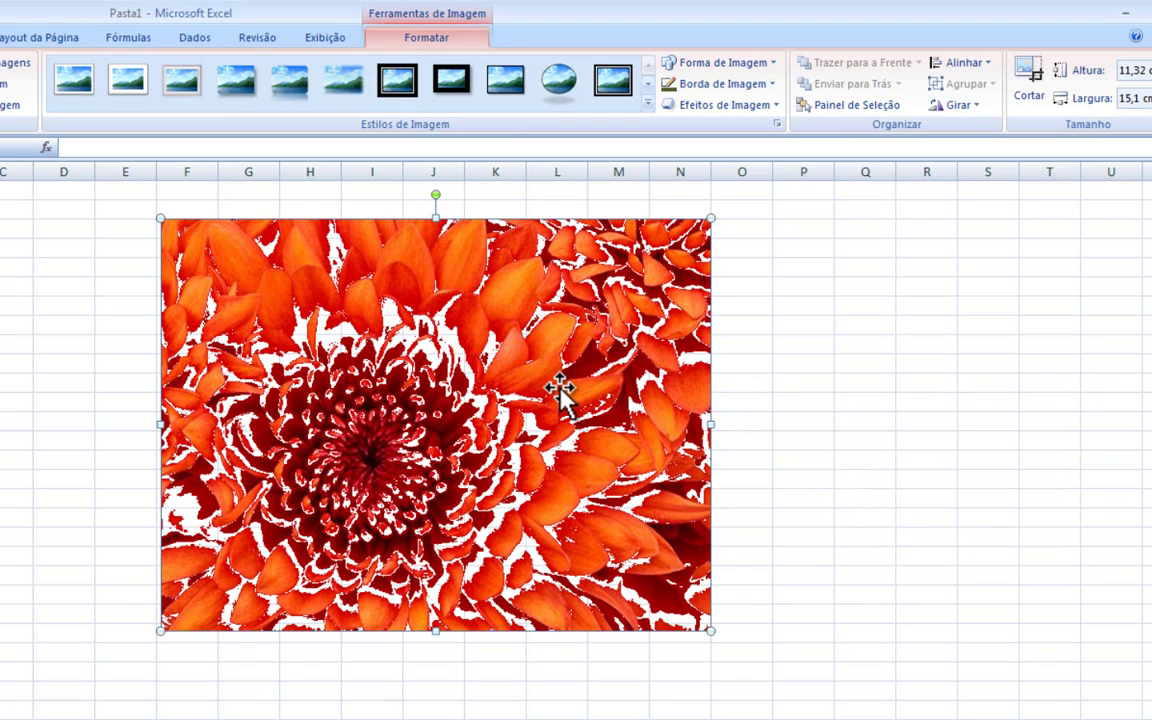
click(458, 368)
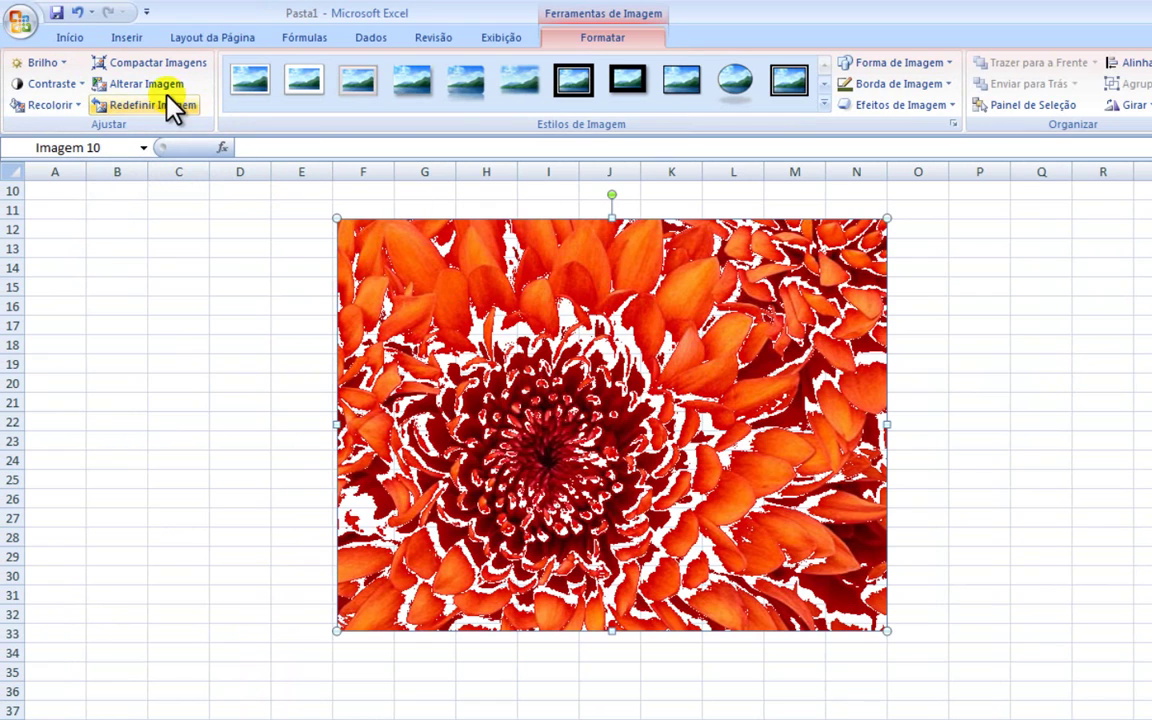
- Replace the chrysanthemum picture with the Pinguins picture from Amostras de Imagens
click(153, 85)
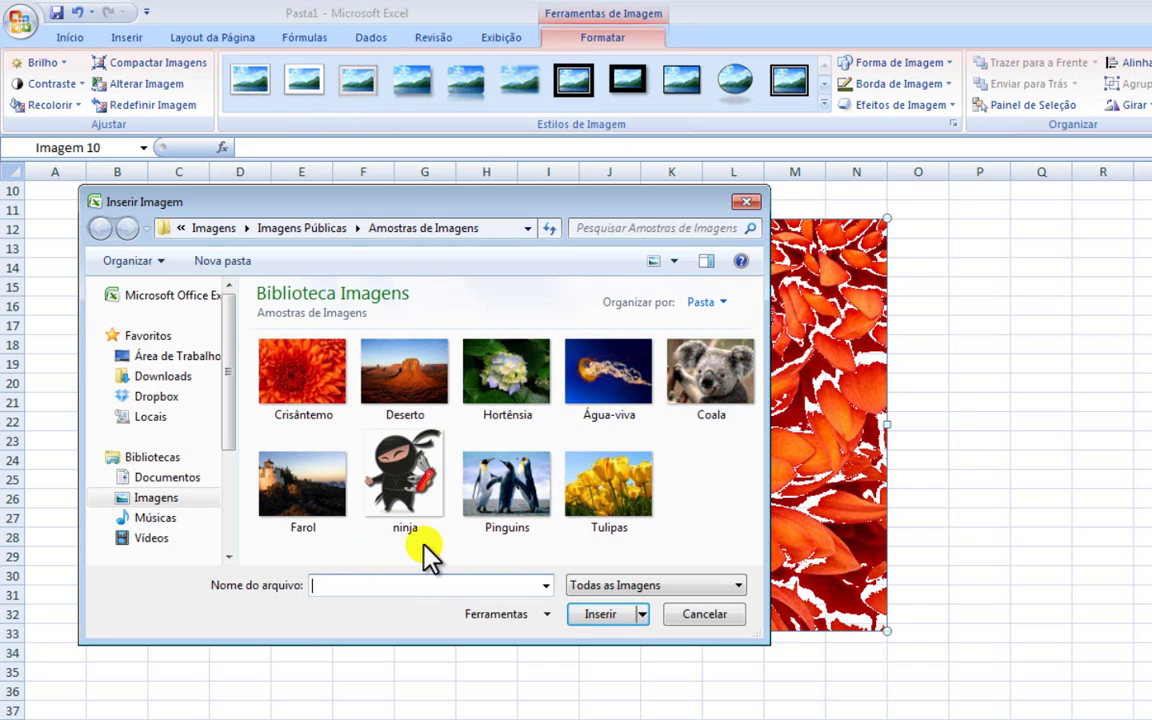
click(507, 488)
click(605, 614)
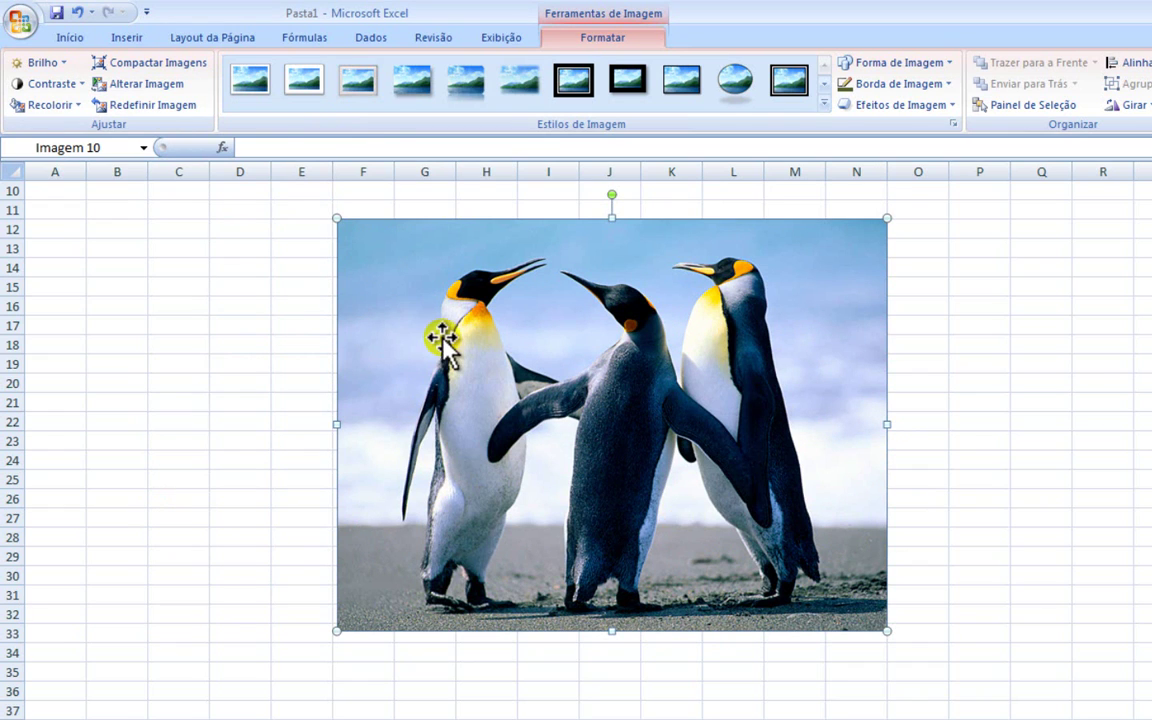
- Reset the penguin picture to its original size and move it so that it starts at cell C14
click(128, 104)
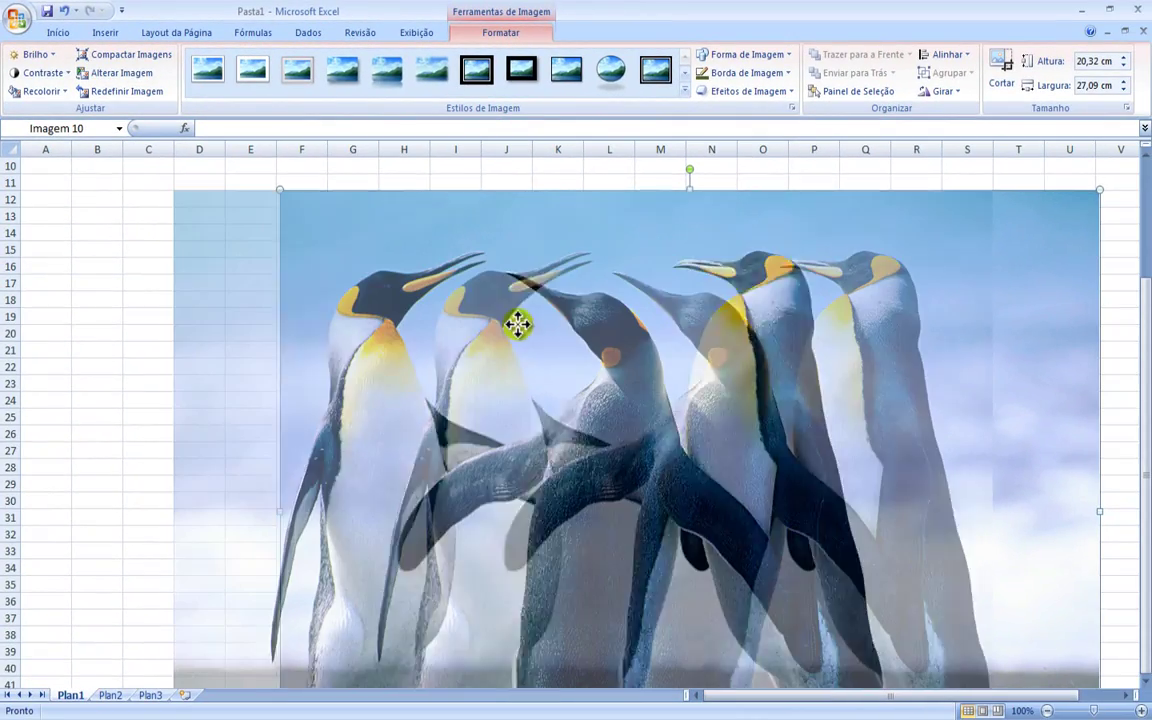
drag(517, 323, 555, 385)
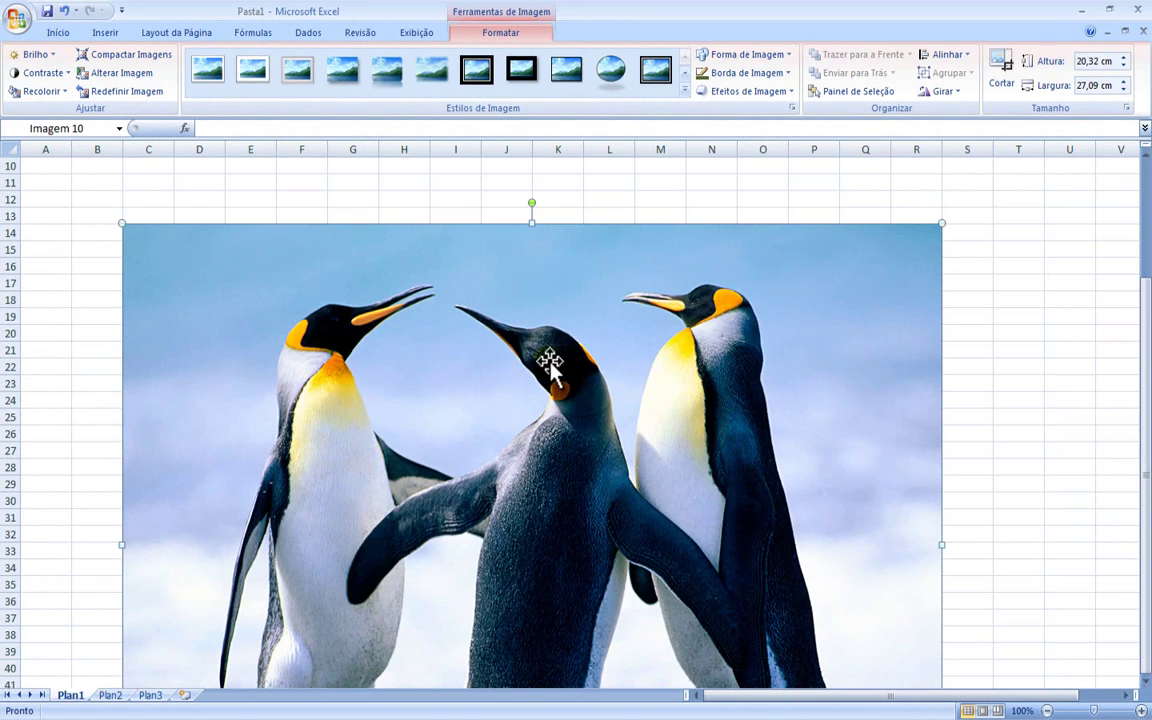
click(522, 380)
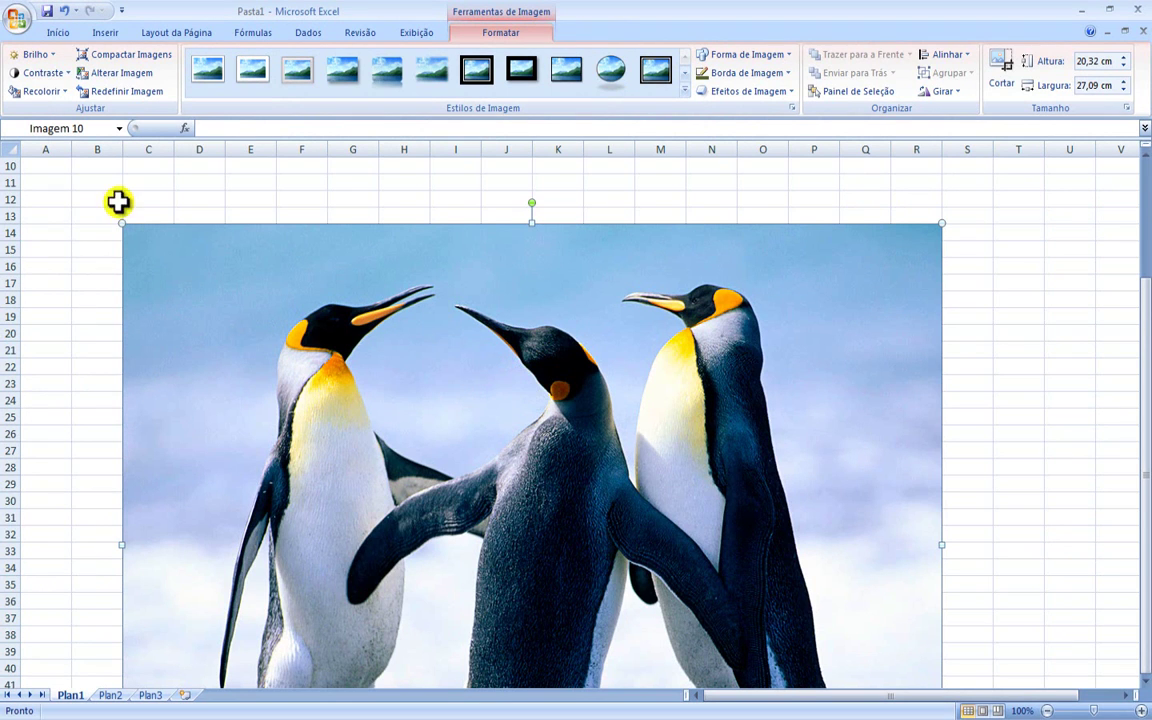
- Show the available commands for inserting pictures and other illustrations
click(106, 36)
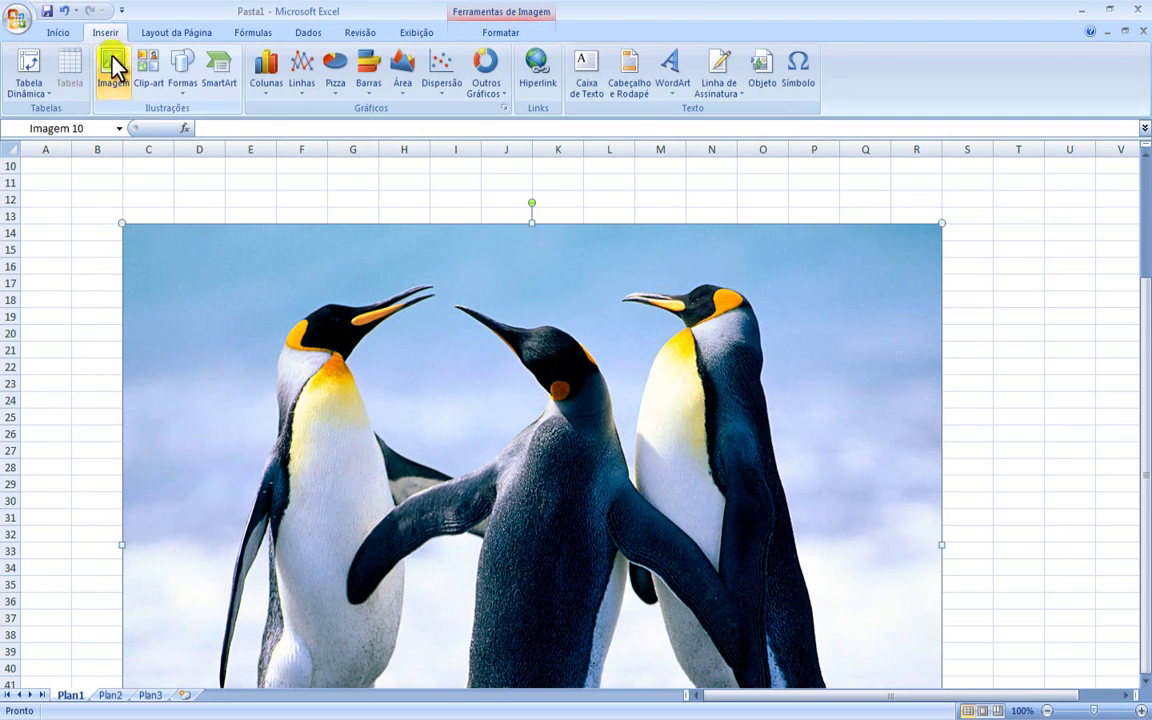